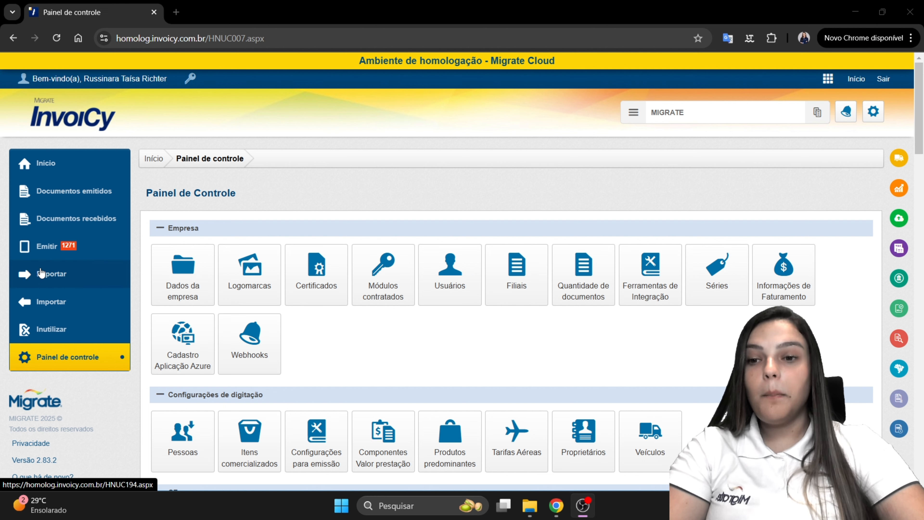
# Go to the document issuing page and start a new NF-e
pyautogui.click(51, 251)
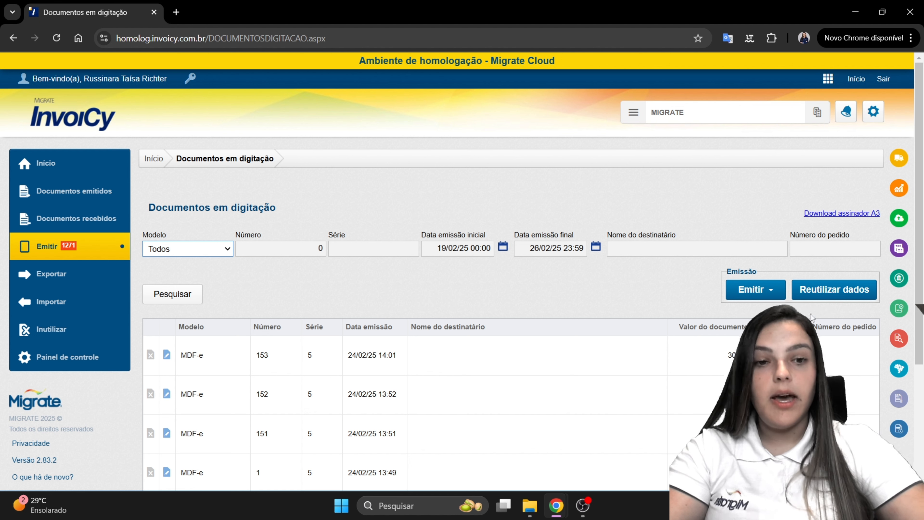
pyautogui.moveTo(727, 273); pyautogui.dragTo(760, 267)
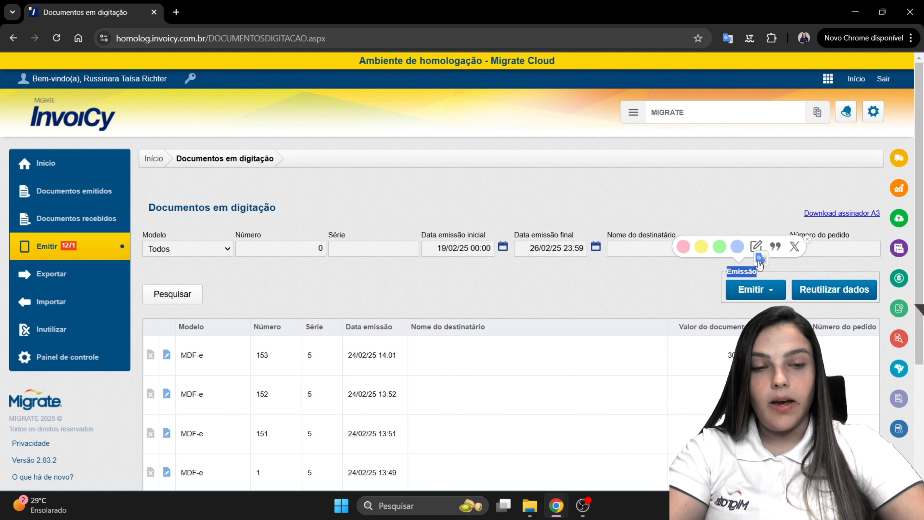
pyautogui.click(714, 277)
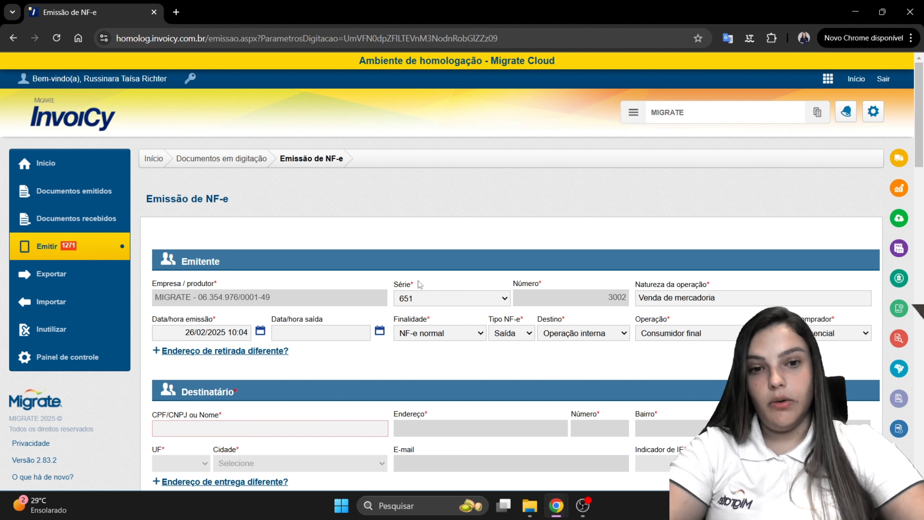
# Examine the invoice number, Natureza da operação, issue date and departure date fields in the Emitente section
pyautogui.moveTo(609, 300); pyautogui.dragTo(633, 298)
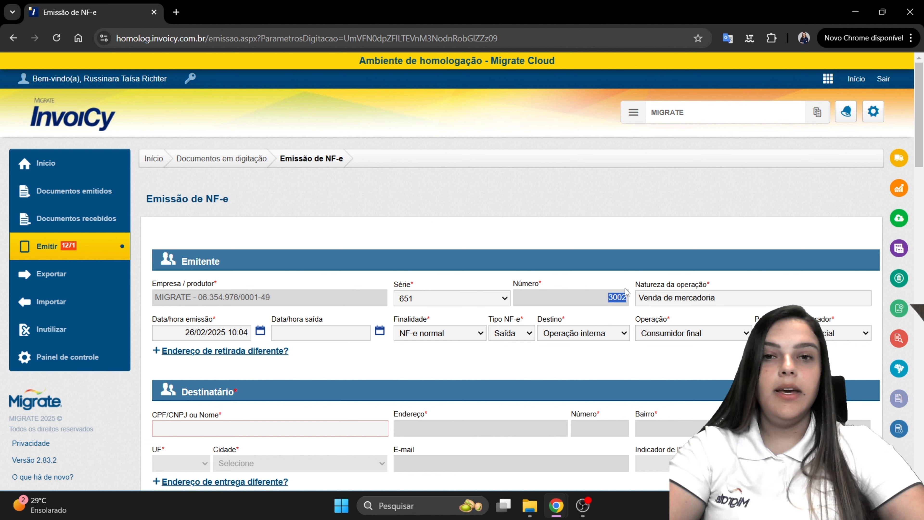
pyautogui.scroll(-3, 626, 292)
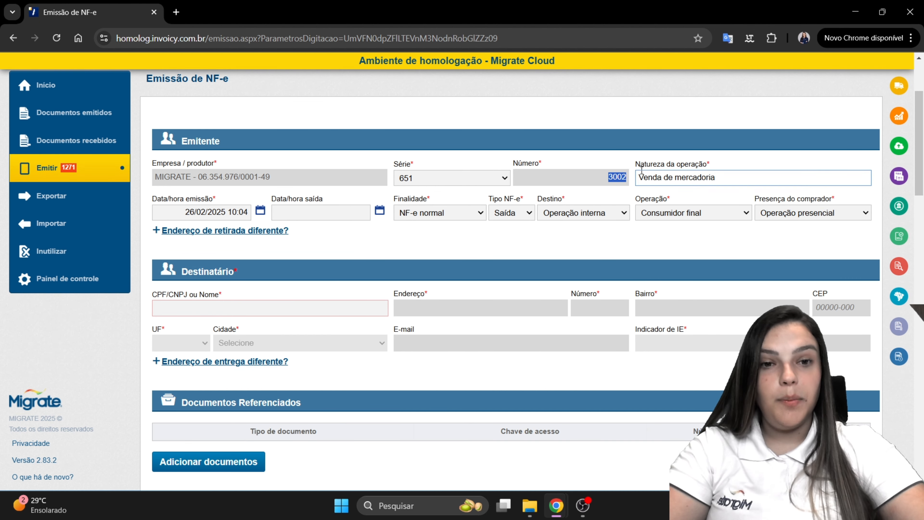
pyautogui.moveTo(637, 164); pyautogui.dragTo(712, 163)
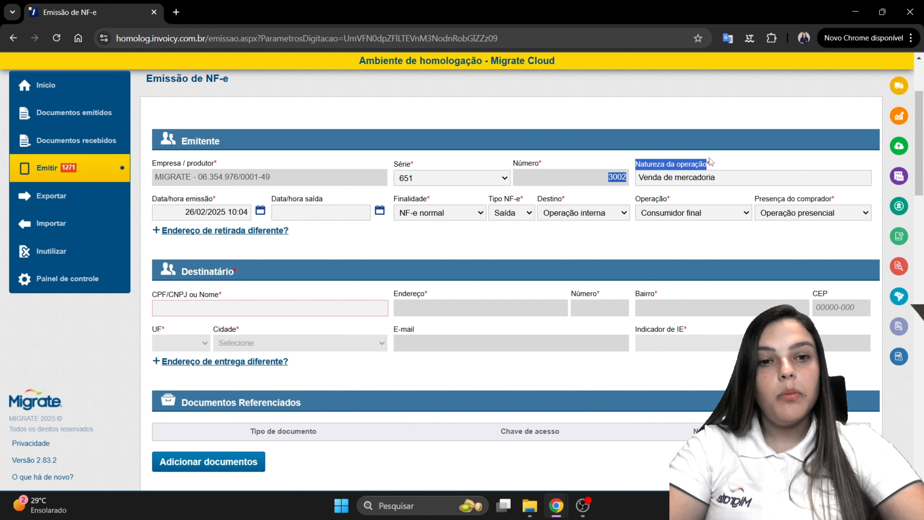
pyautogui.click(702, 178)
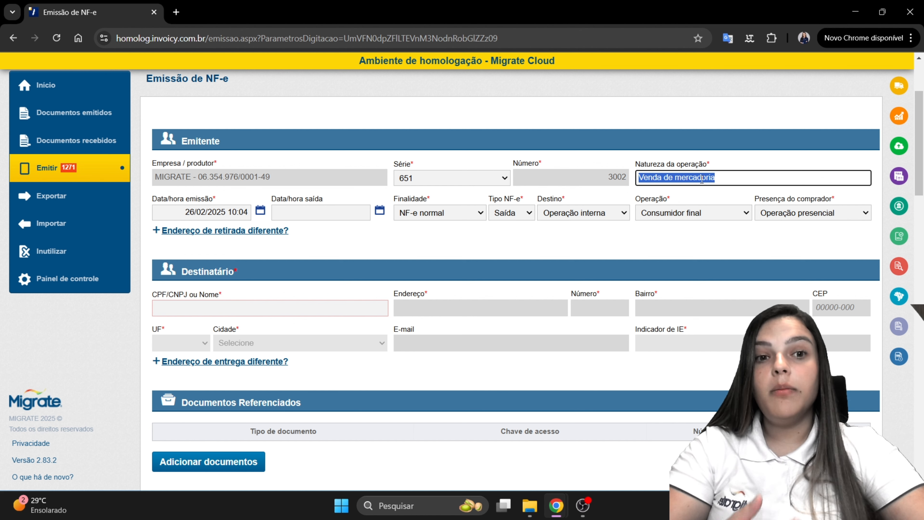
pyautogui.click(719, 177)
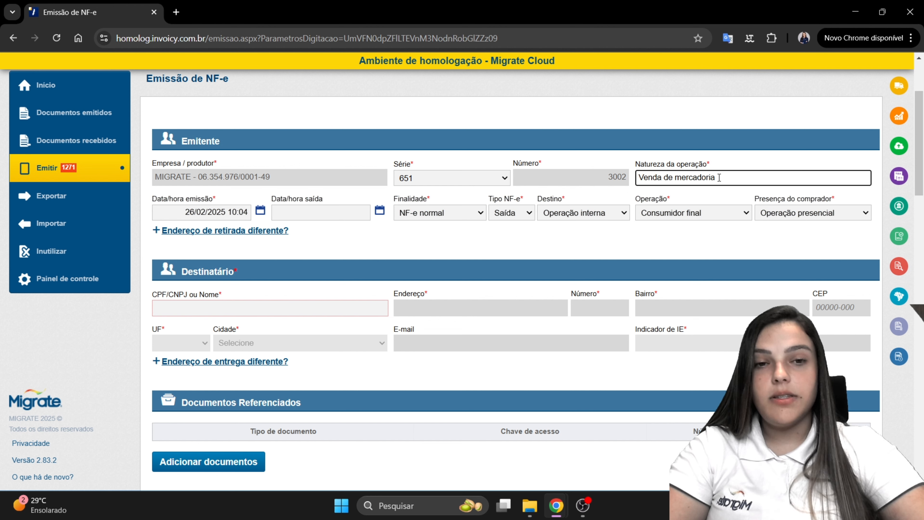
pyautogui.tripleClick(720, 178)
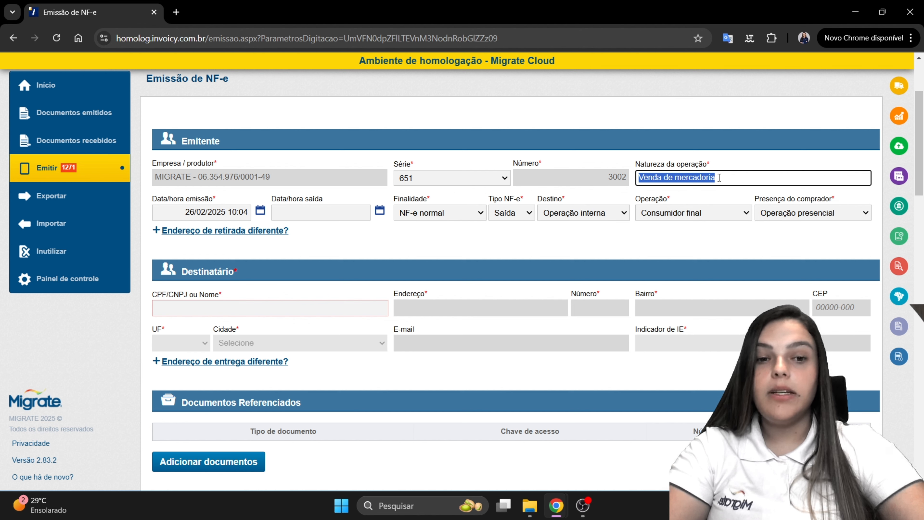
pyautogui.press('Left')
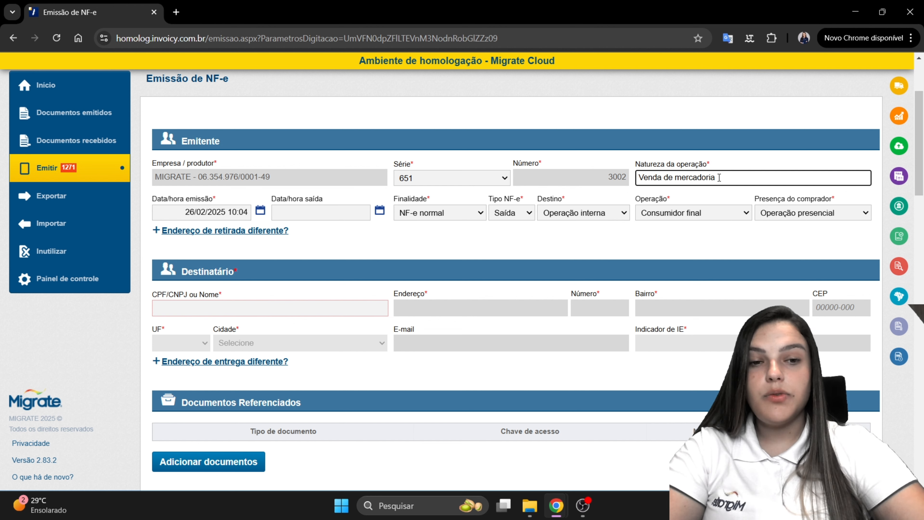
pyautogui.tripleClick(670, 178)
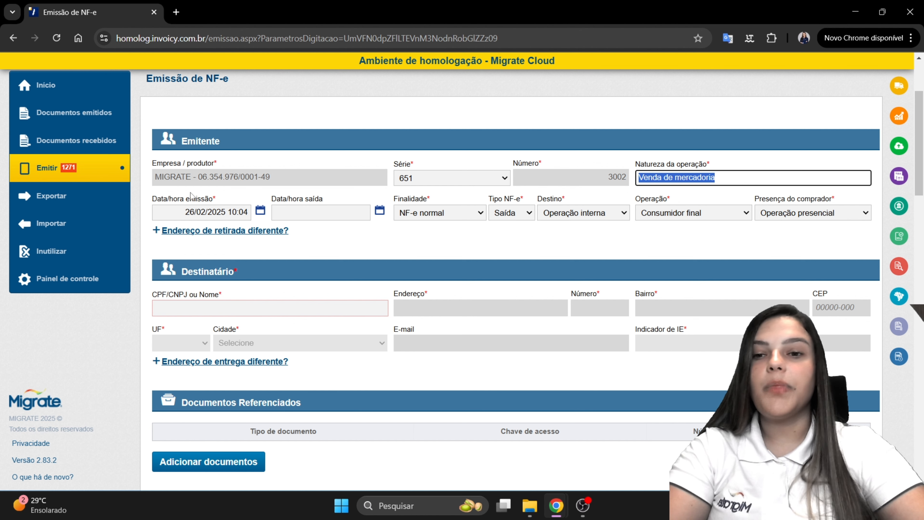
pyautogui.moveTo(163, 198); pyautogui.dragTo(221, 198)
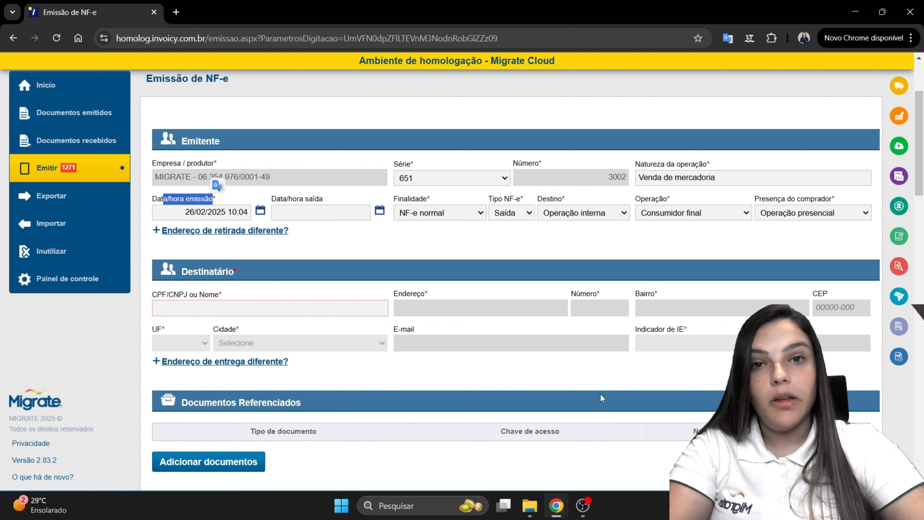
pyautogui.click(236, 210)
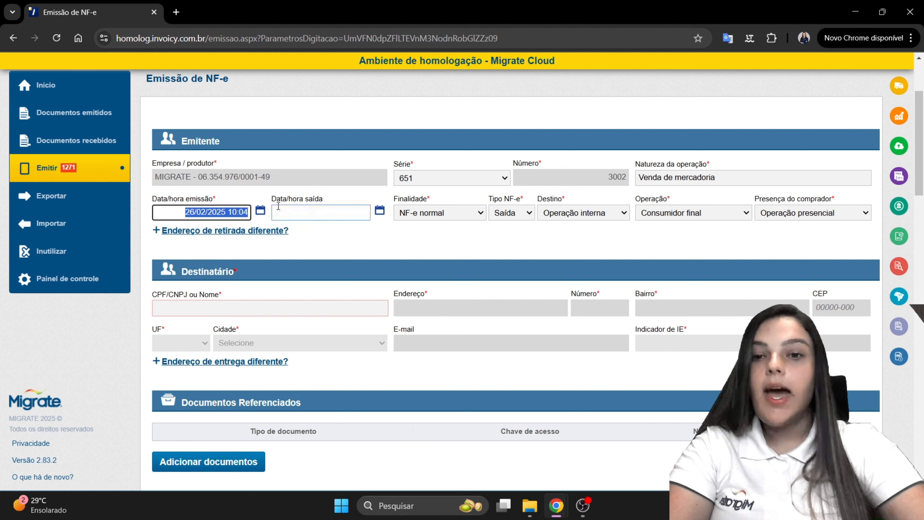
pyautogui.moveTo(276, 199); pyautogui.dragTo(323, 199)
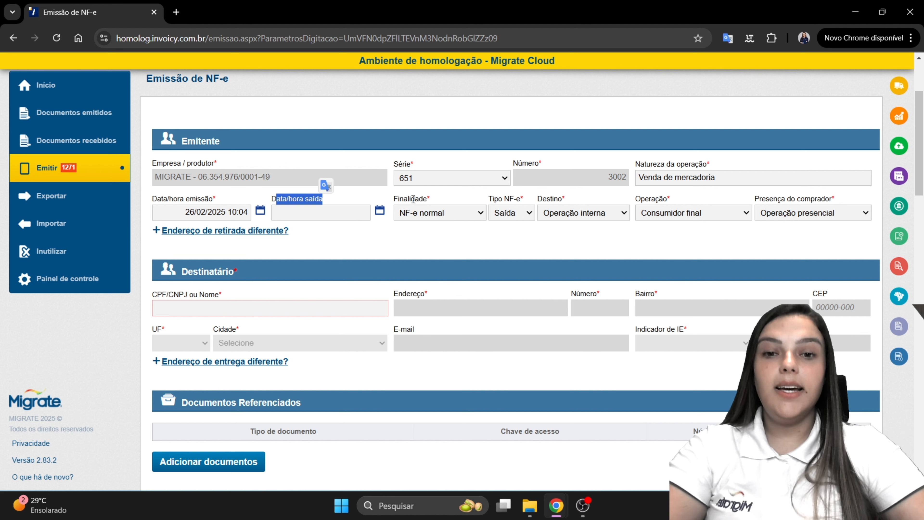
# Review the available options for Finalidade, Tipo NF-e and Destino without changing them
pyautogui.click(418, 213)
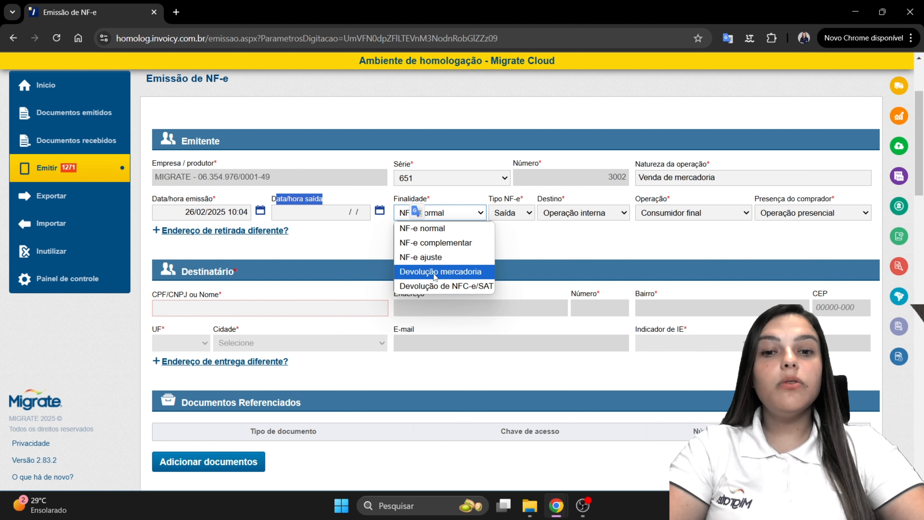
pyautogui.click(507, 249)
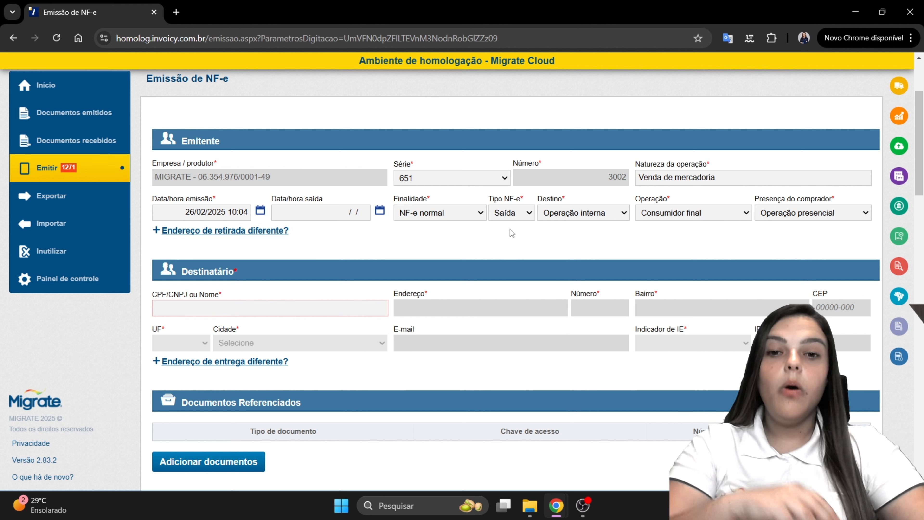
pyautogui.click(455, 213)
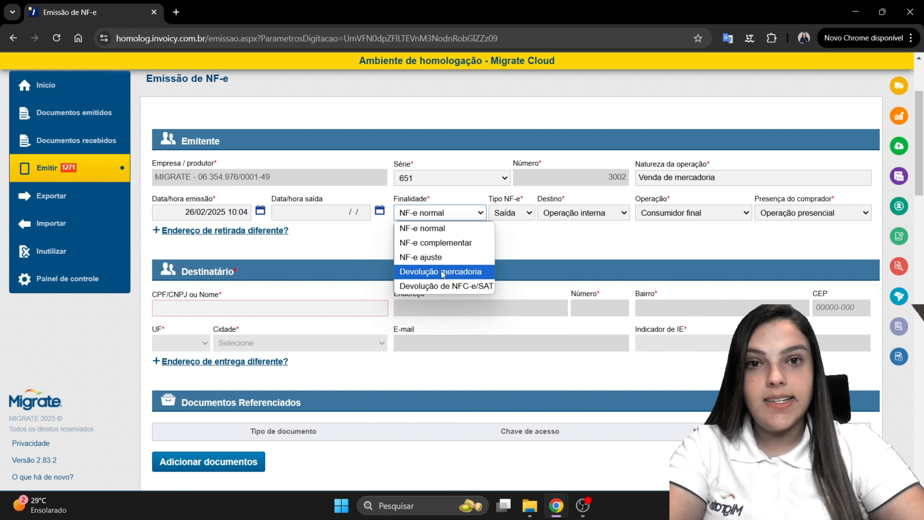
pyautogui.click(553, 256)
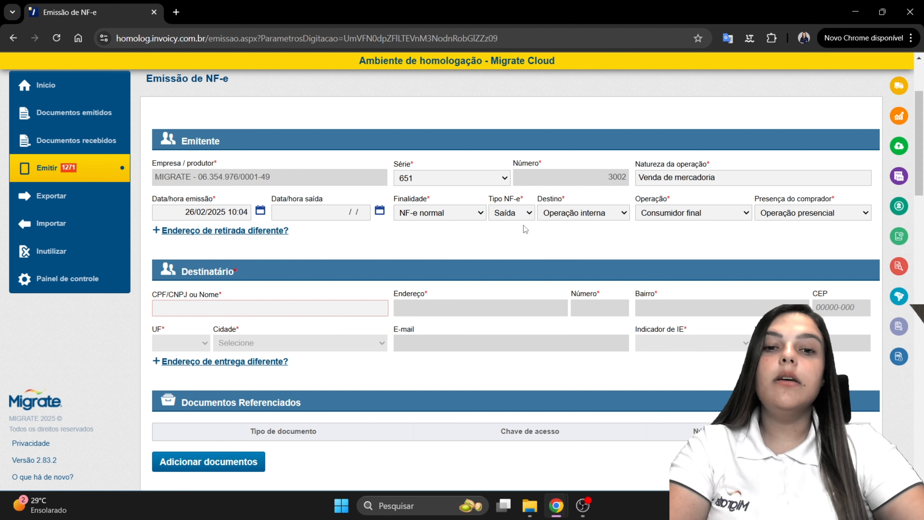
pyautogui.click(524, 218)
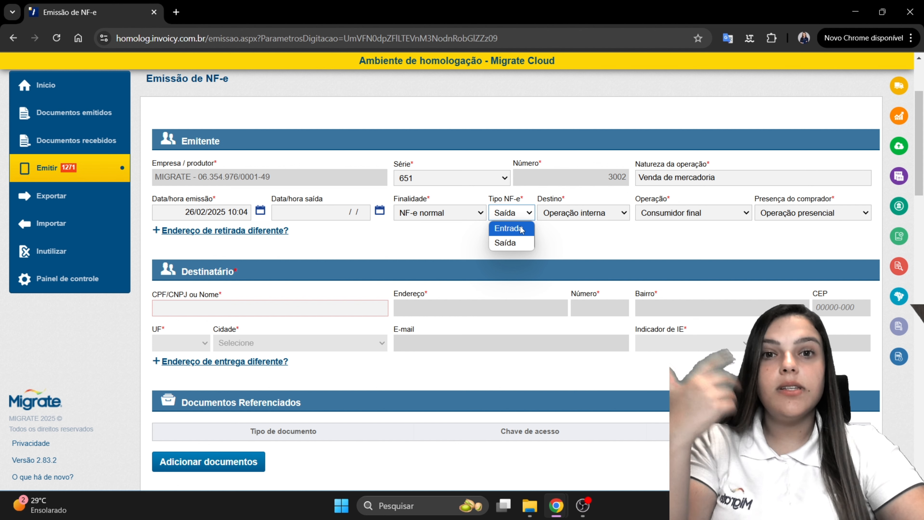
pyautogui.click(603, 243)
pyautogui.click(586, 217)
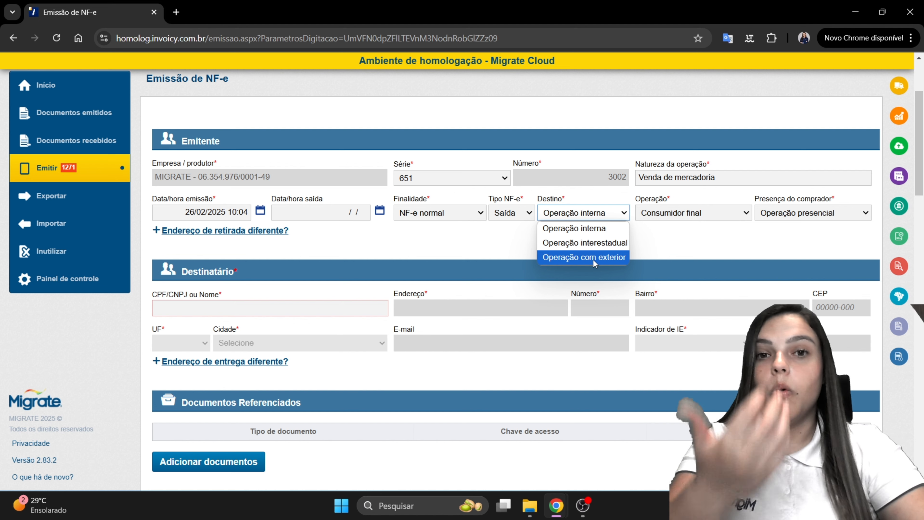
pyautogui.click(668, 236)
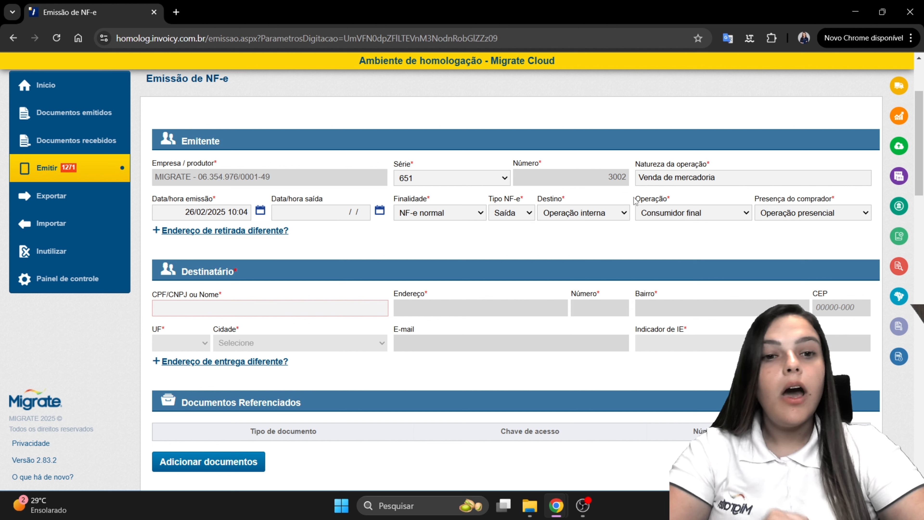
# Keep Operação as Consumidor final and set Presença do comprador to Não se aplica
pyautogui.click(676, 213)
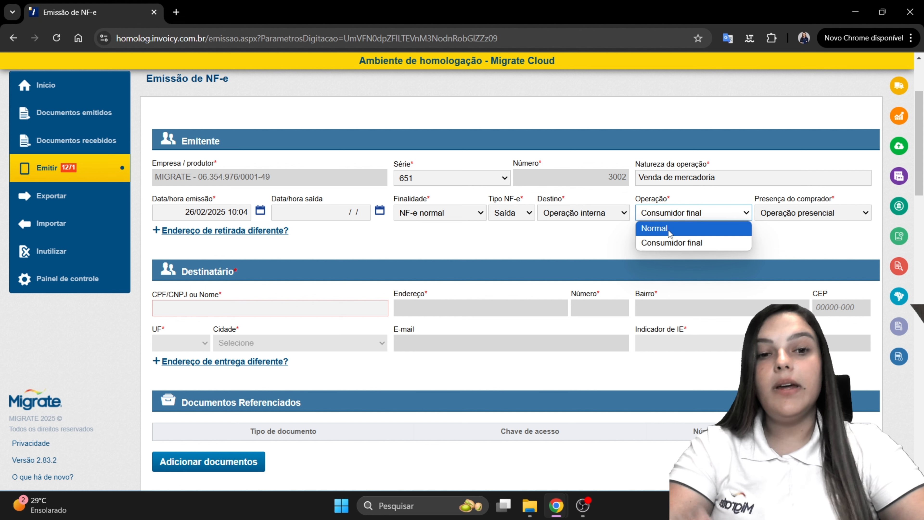
pyautogui.click(684, 242)
pyautogui.click(810, 213)
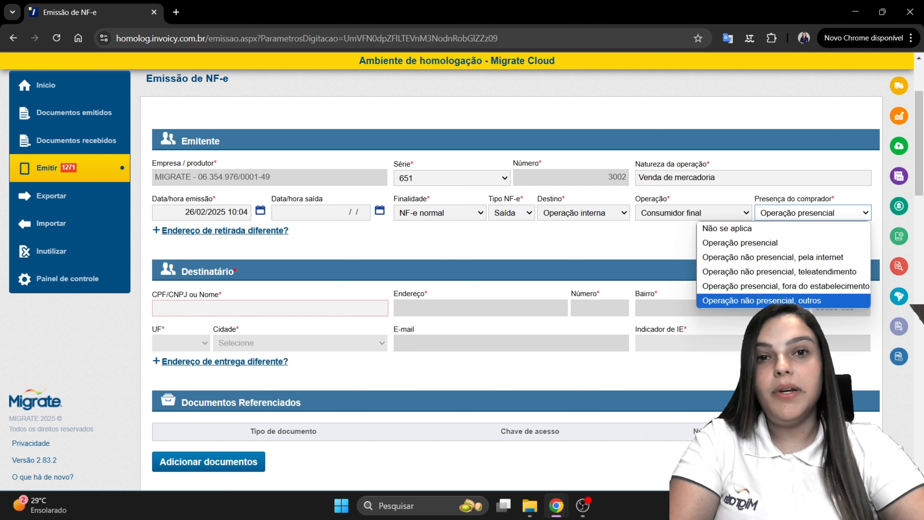
pyautogui.click(775, 229)
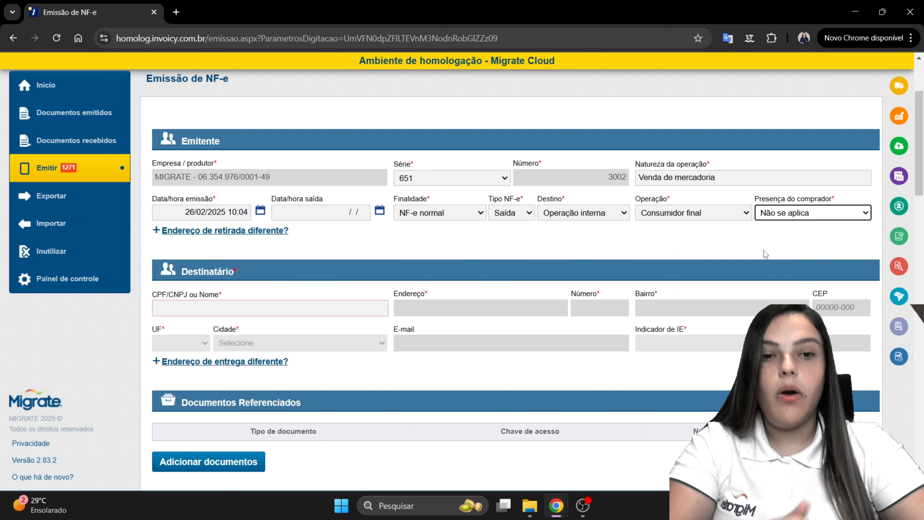
# Fill in the Destinatário by searching for a registered recipient's name and choosing the second matching record
pyautogui.scroll(-3, 458, 273)
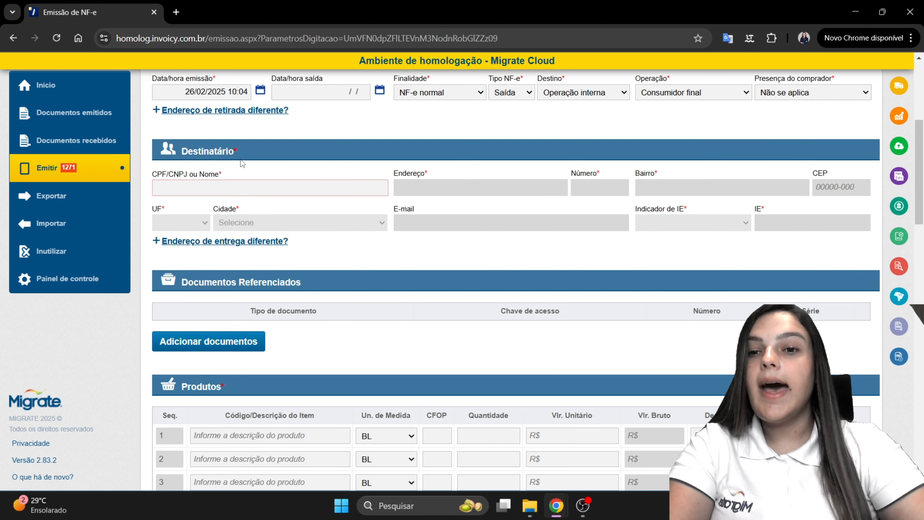
pyautogui.moveTo(192, 151); pyautogui.dragTo(228, 151)
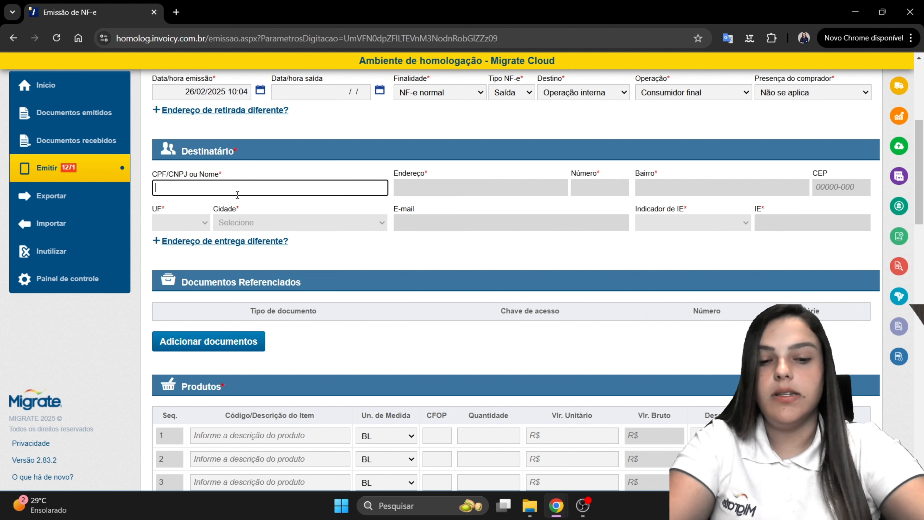
pyautogui.write('PAM')
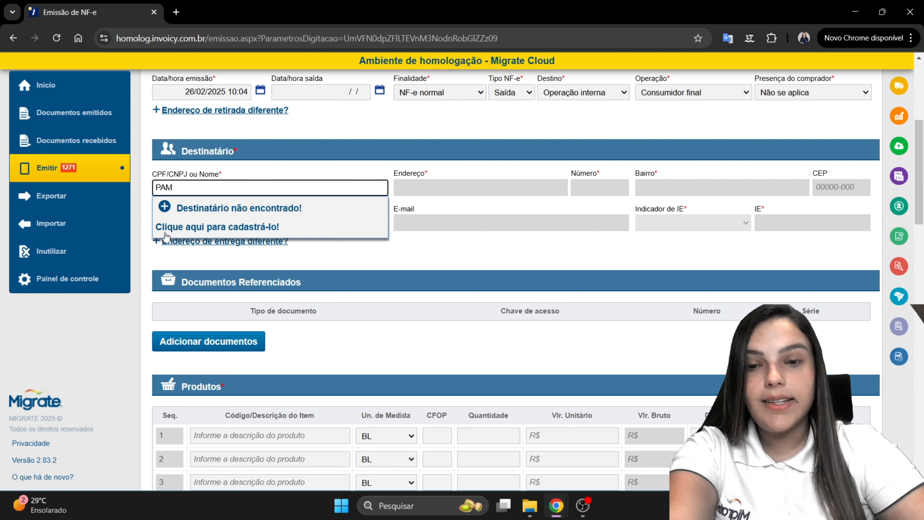
pyautogui.hotkey('ctrl', 'a')
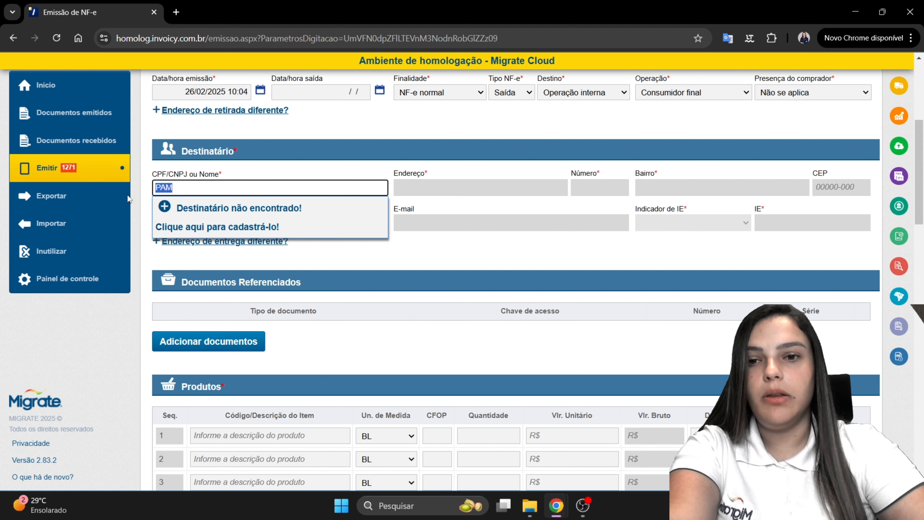
pyautogui.write('ELIA')
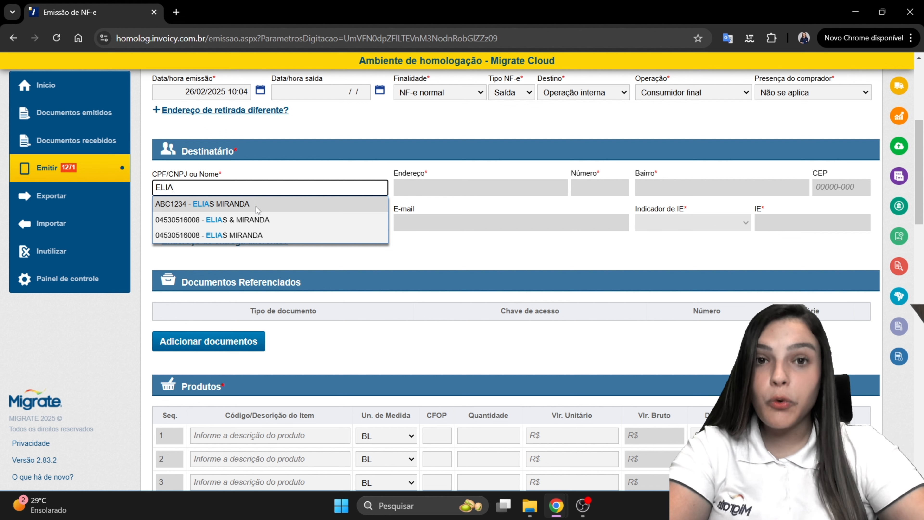
pyautogui.click(260, 219)
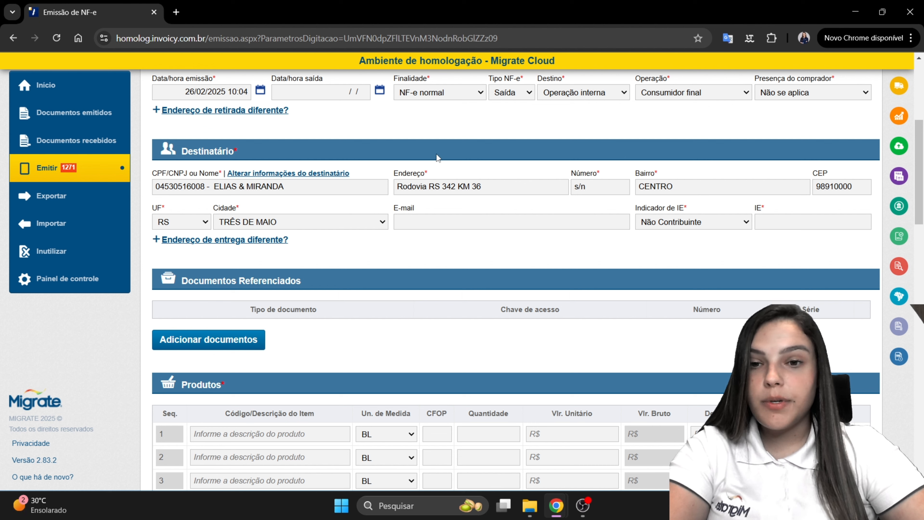
# Examine the Documentos Referenciados section and review the Finalidade options without changing the selection
pyautogui.scroll(-3, 707, 265)
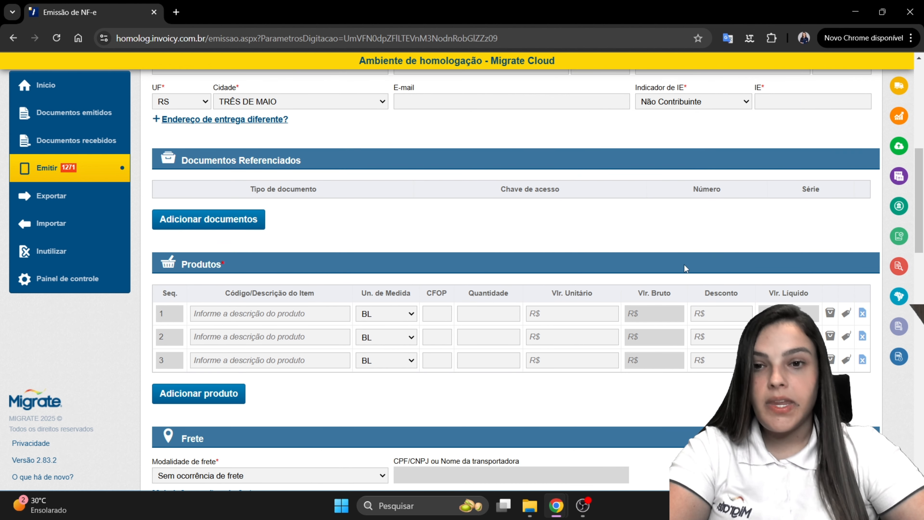
pyautogui.moveTo(183, 162); pyautogui.dragTo(302, 161)
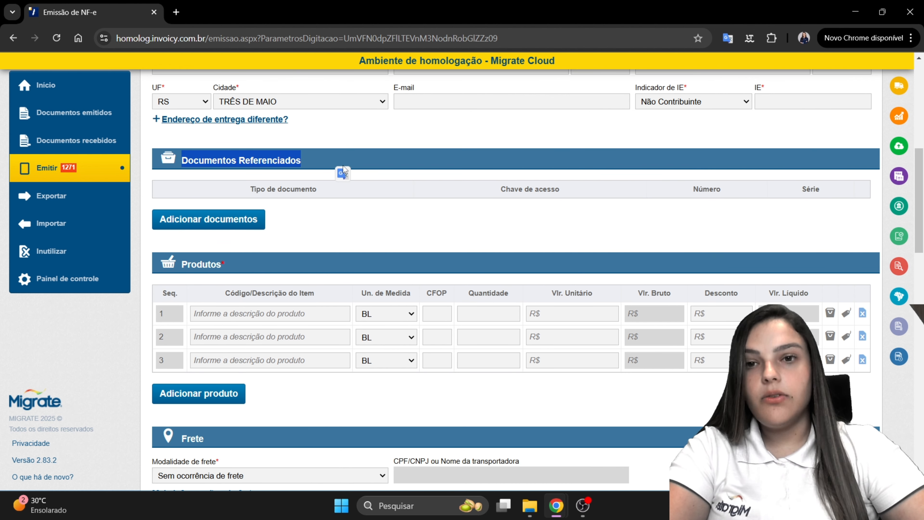
pyautogui.click(417, 251)
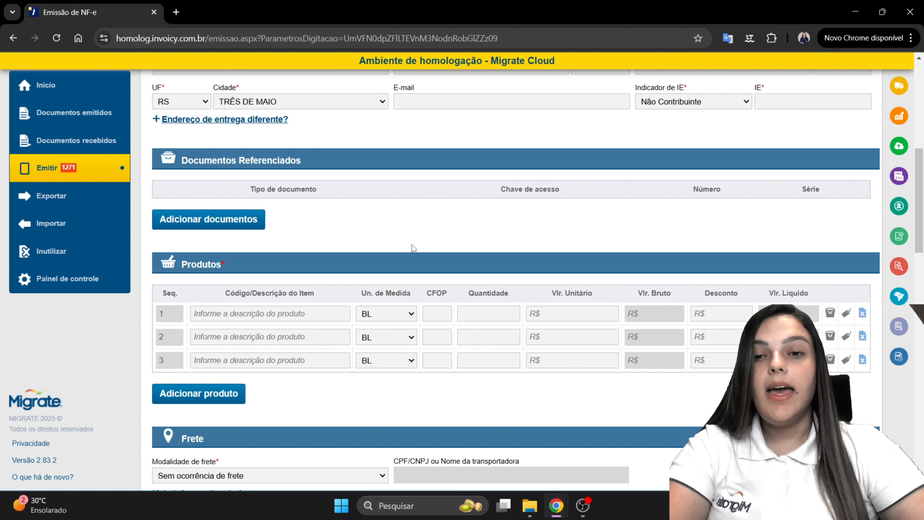
pyautogui.scroll(3, 411, 245)
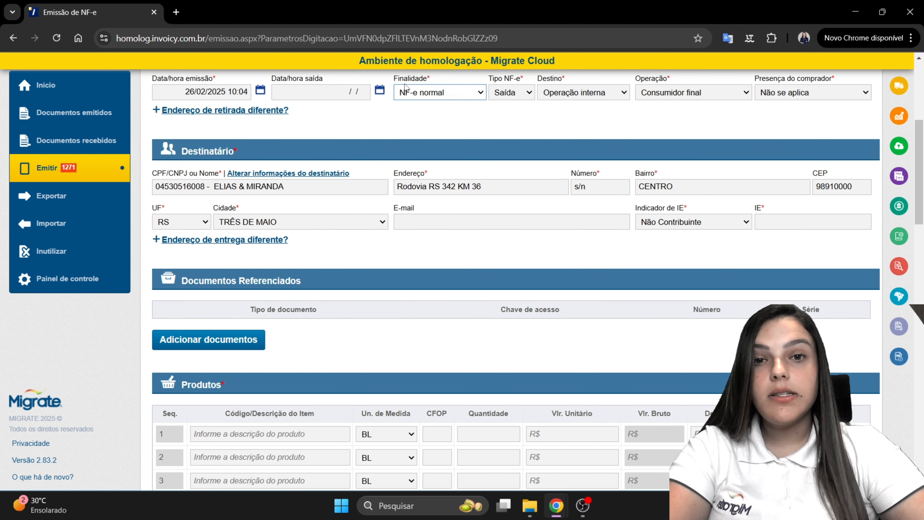
pyautogui.click(407, 93)
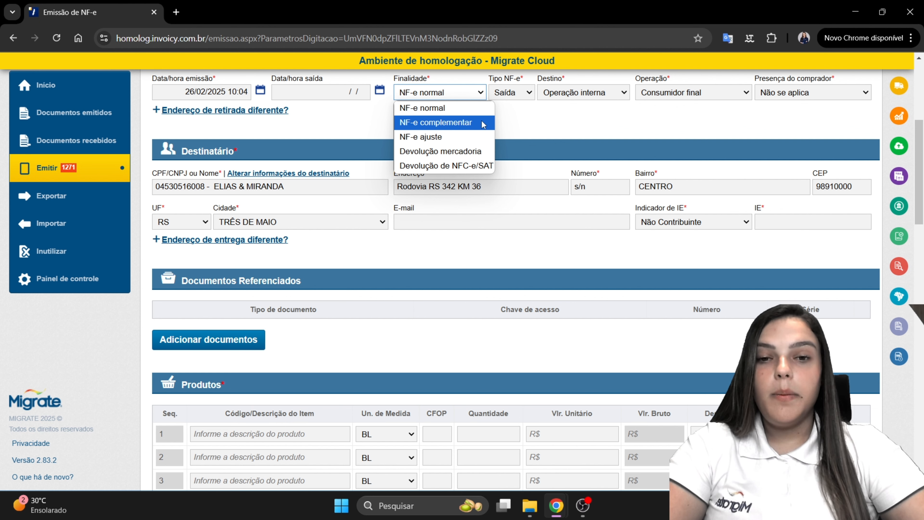
pyautogui.click(408, 270)
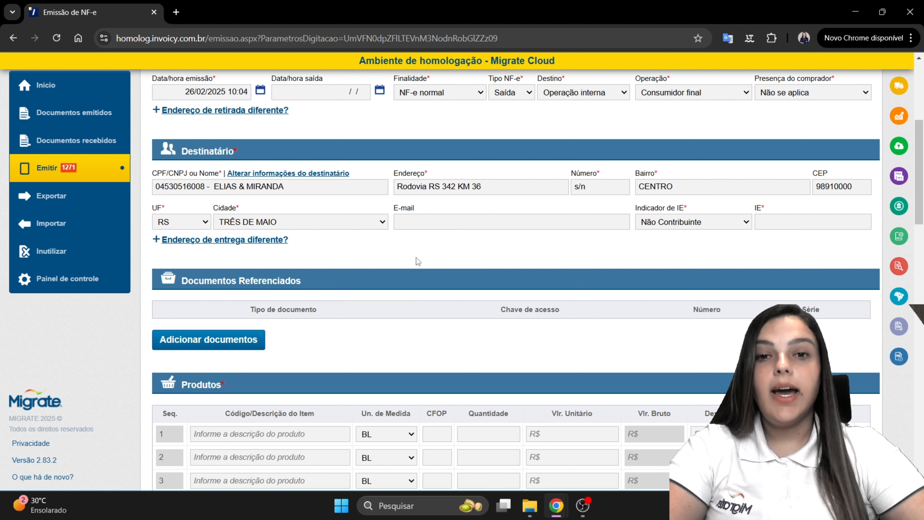
# Open the form for adding referenced documents and examine its NF-e/NFC-e fields, from Tipo do documento to Número
pyautogui.scroll(-2, 416, 258)
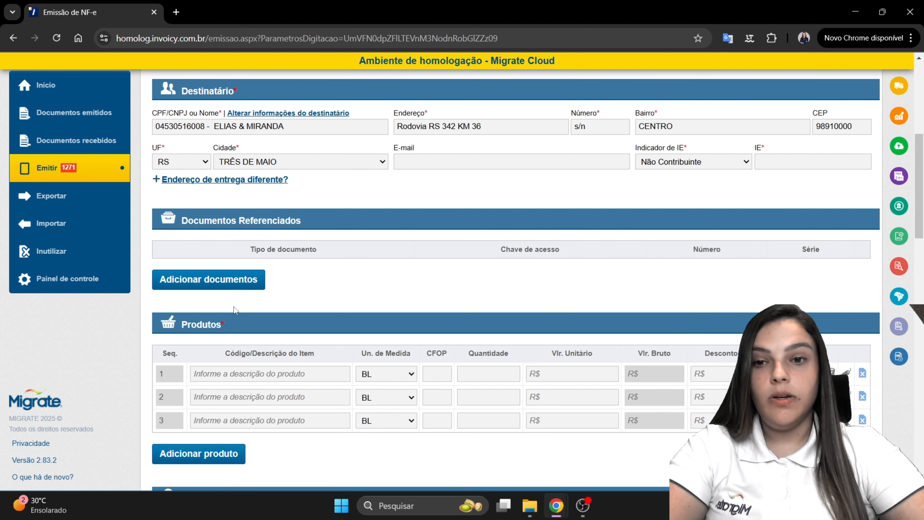
pyautogui.click(183, 280)
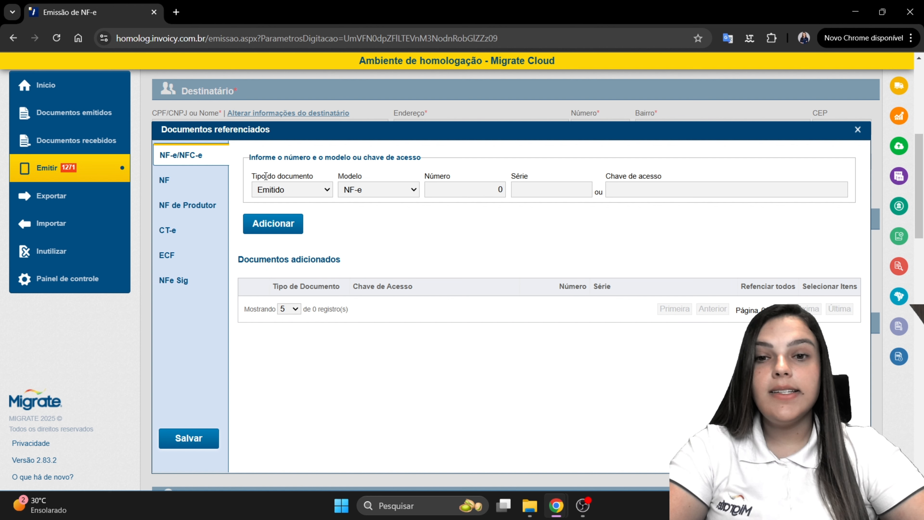
pyautogui.moveTo(266, 176); pyautogui.dragTo(662, 171)
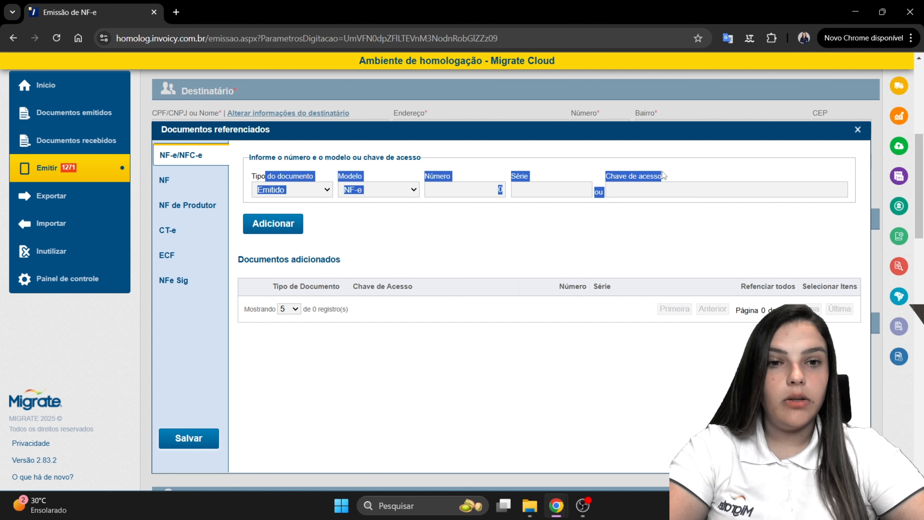
pyautogui.click(536, 216)
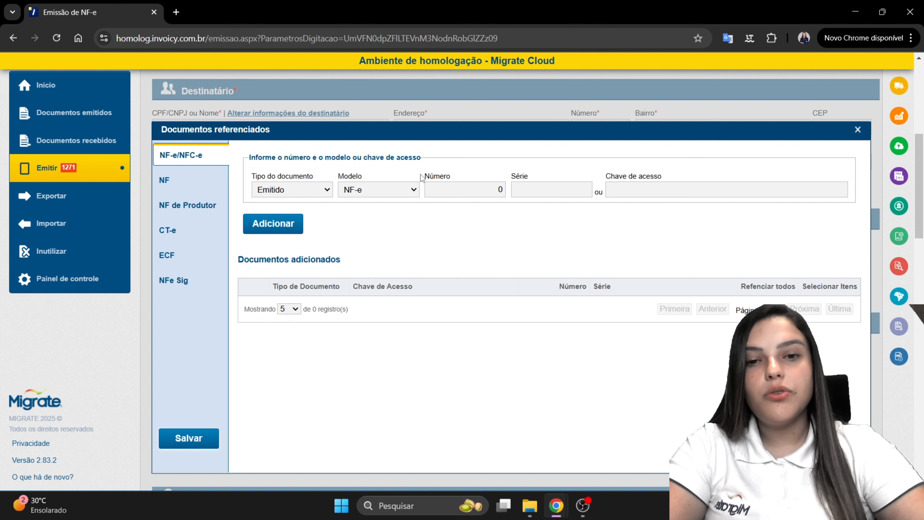
pyautogui.moveTo(424, 178); pyautogui.dragTo(493, 173)
pyautogui.click(534, 234)
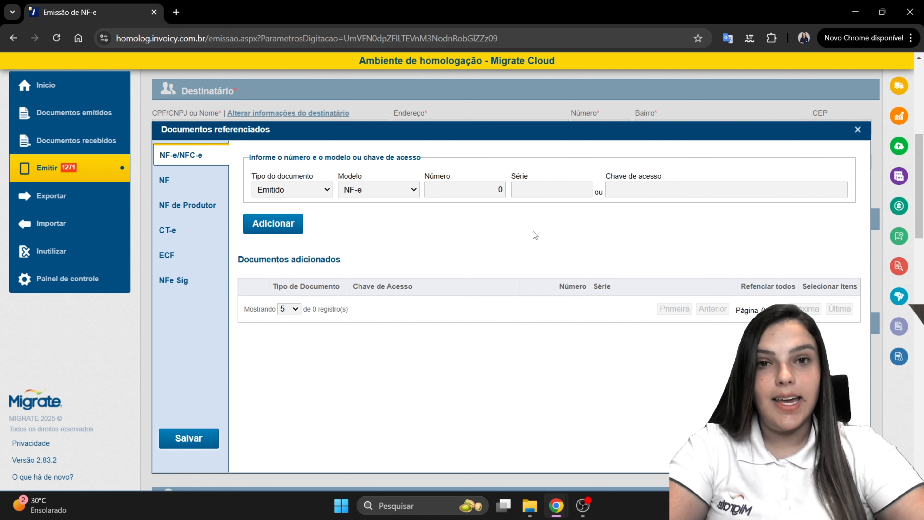
pyautogui.click(489, 192)
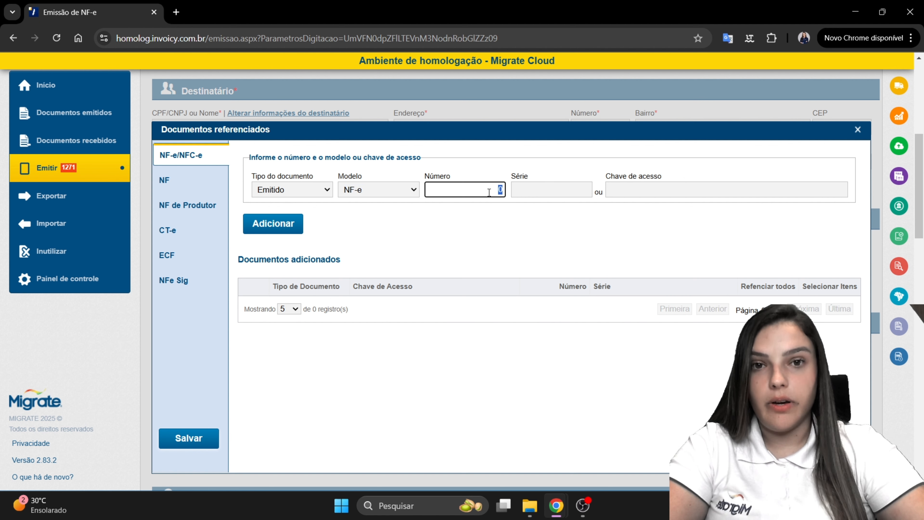
pyautogui.click(500, 247)
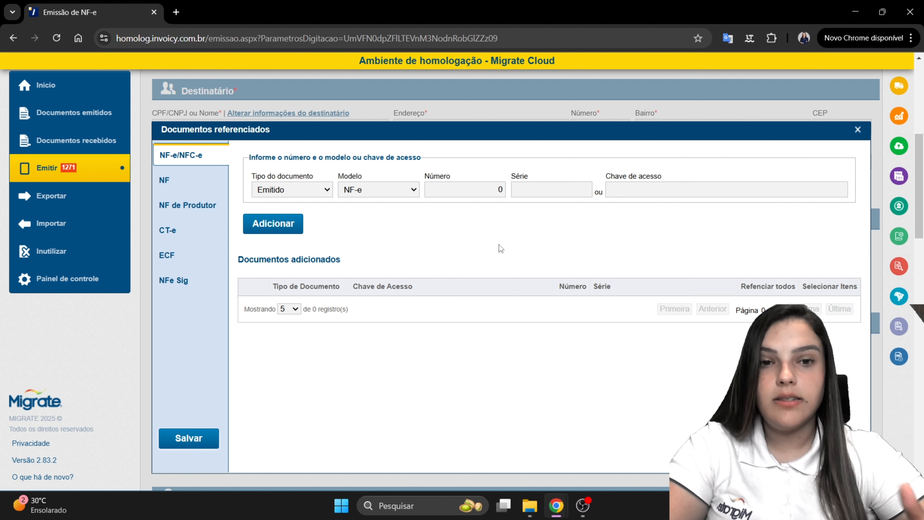
# Examine the Chave de acesso and Número fields and review the Modelo options, keeping NF-e selected
pyautogui.click(620, 190)
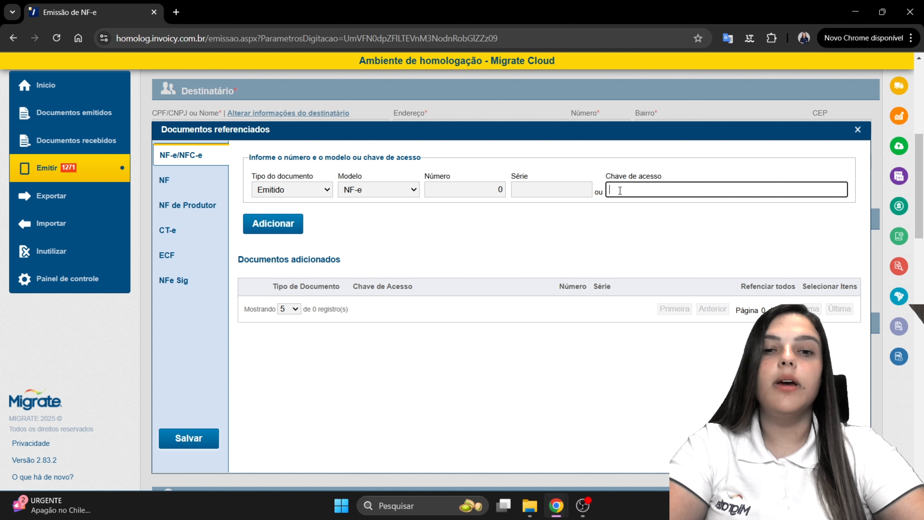
pyautogui.moveTo(599, 174); pyautogui.dragTo(671, 168)
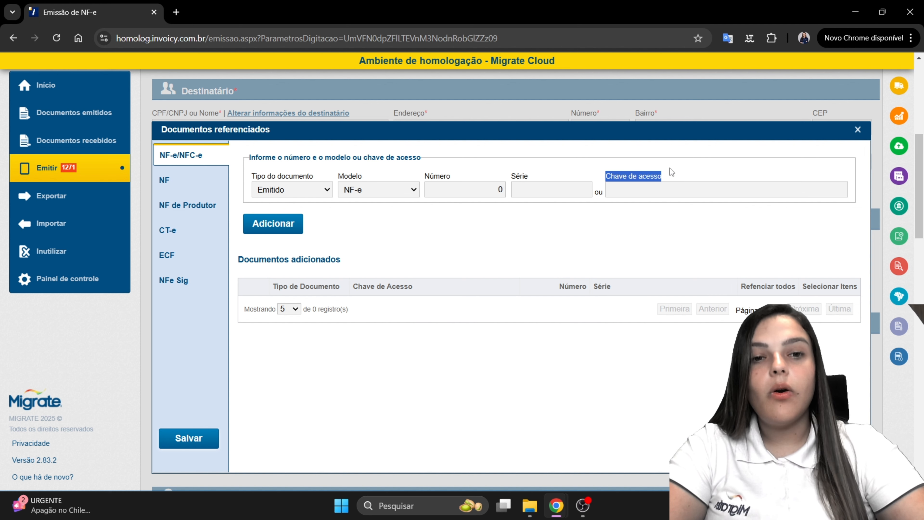
pyautogui.click(443, 177)
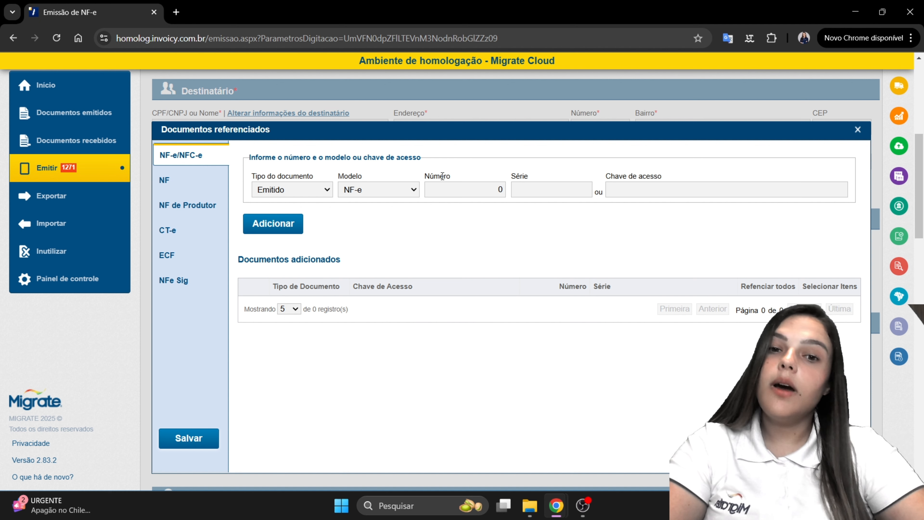
pyautogui.moveTo(430, 176); pyautogui.dragTo(493, 189)
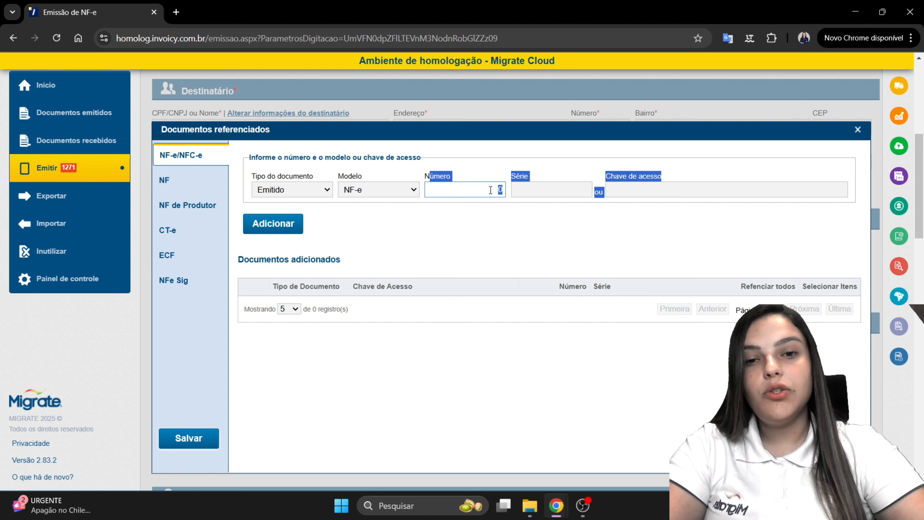
pyautogui.click(491, 190)
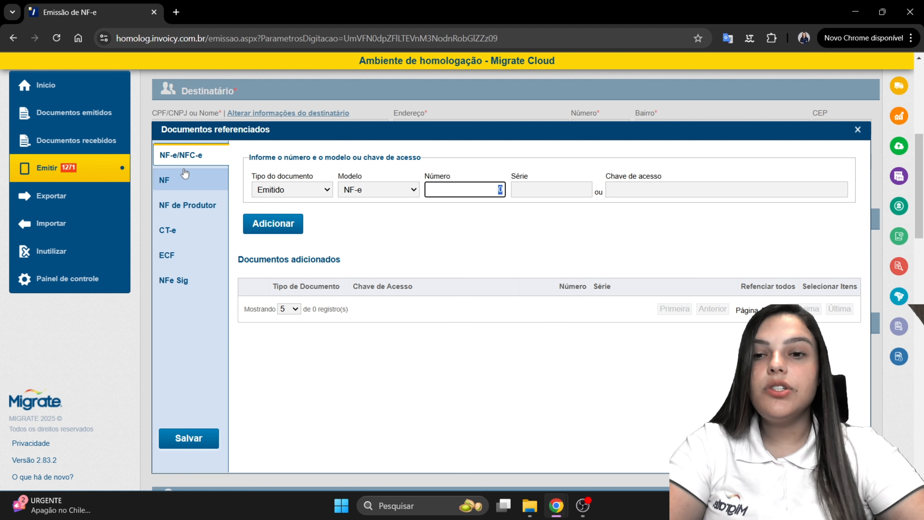
pyautogui.click(375, 188)
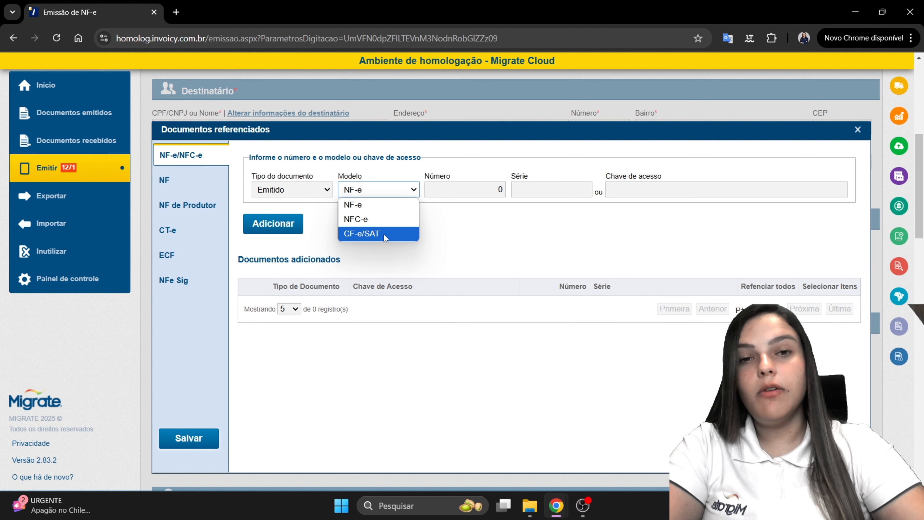
pyautogui.click(464, 239)
# Review the NF, NF de Produtor and CT-e reference forms, and save the referenced documents without adding any
pyautogui.click(198, 182)
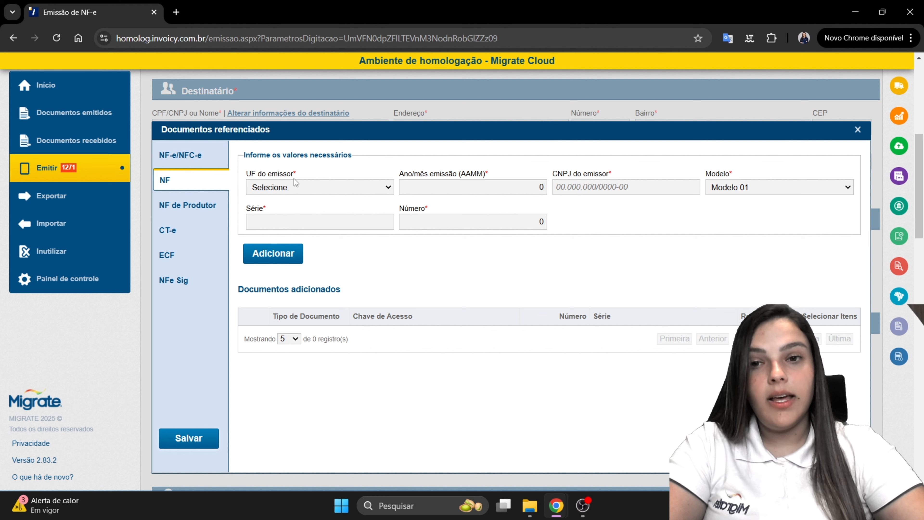
pyautogui.click(186, 205)
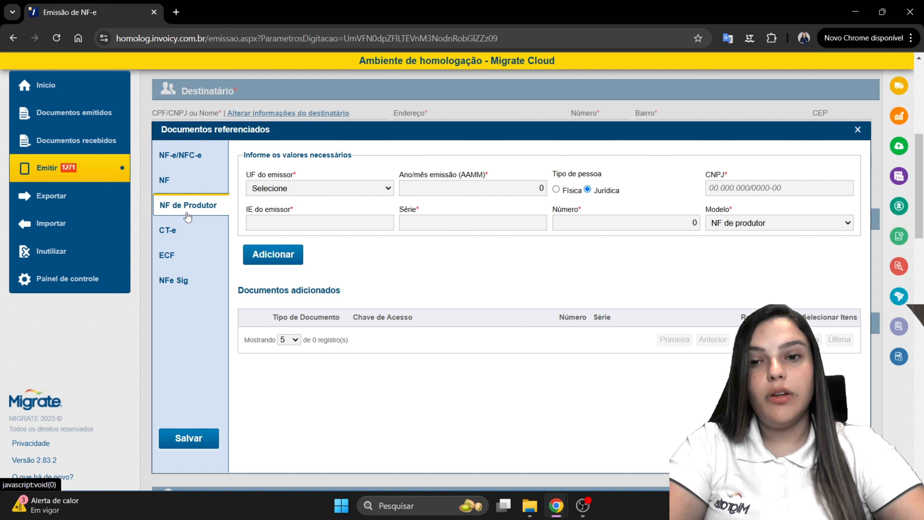
pyautogui.click(202, 231)
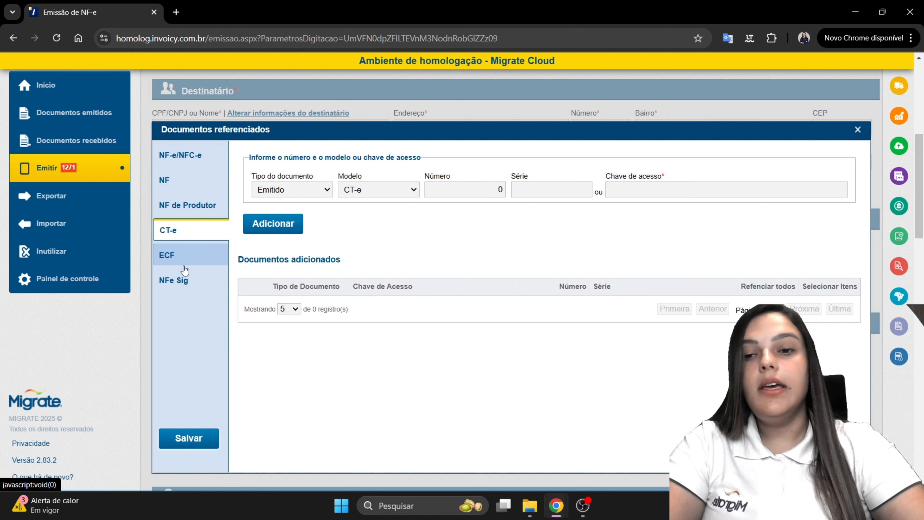
pyautogui.click(205, 441)
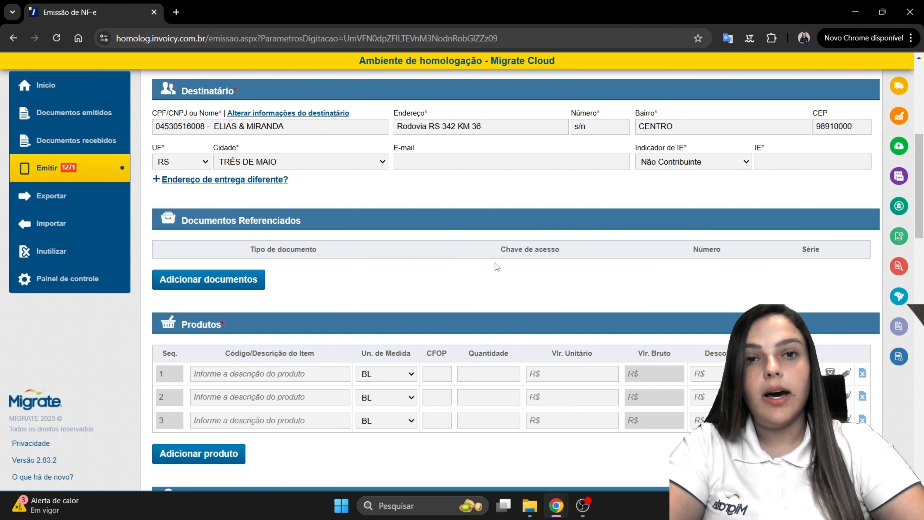
# Search the registered products for PARA, choose 001 - parafuso for the first Produtos row and set its quantity to 5
pyautogui.scroll(-3, 496, 263)
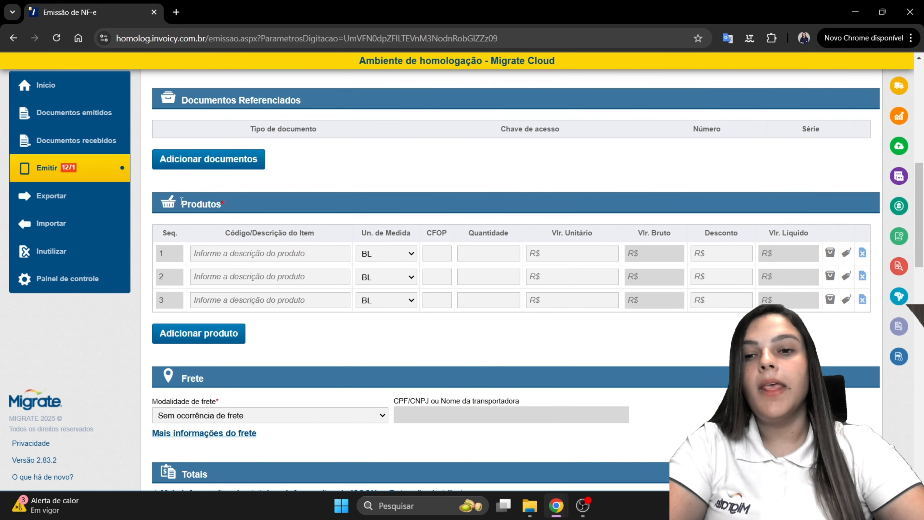
pyautogui.moveTo(181, 203); pyautogui.dragTo(234, 207)
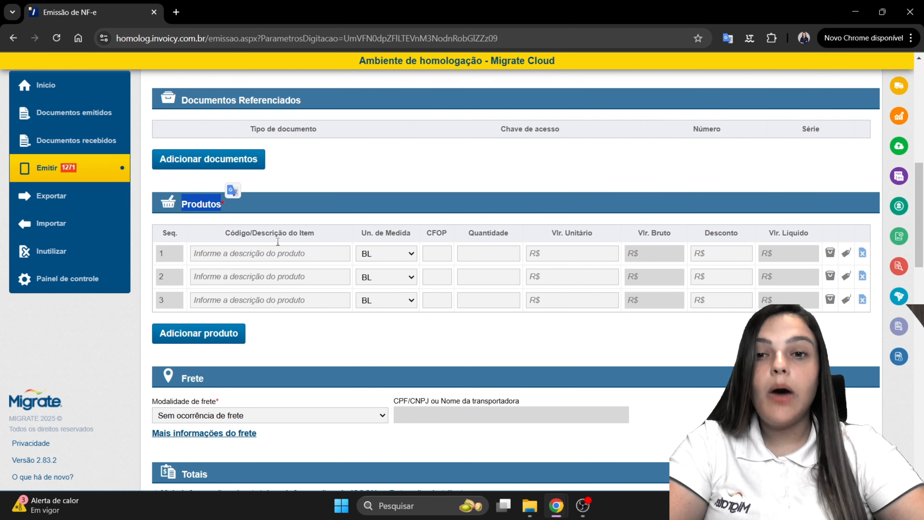
pyautogui.click(283, 251)
pyautogui.click(283, 251)
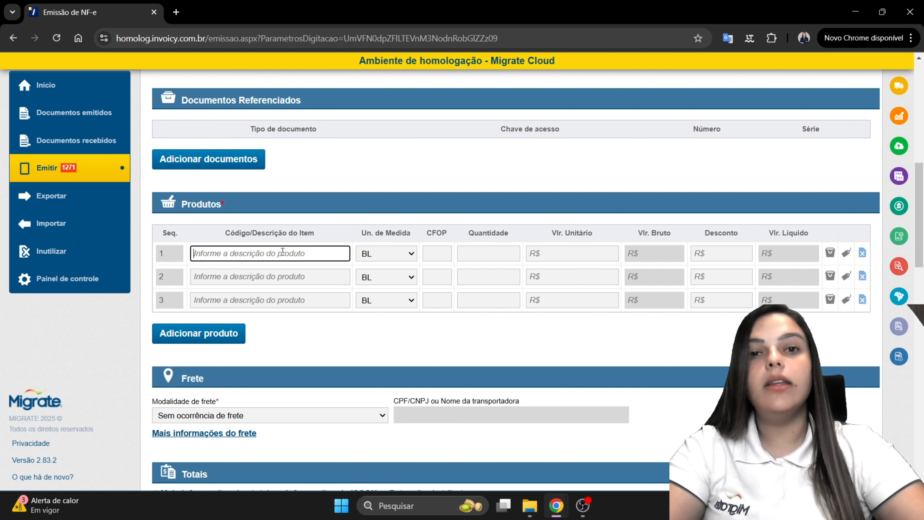
pyautogui.write('PARA')
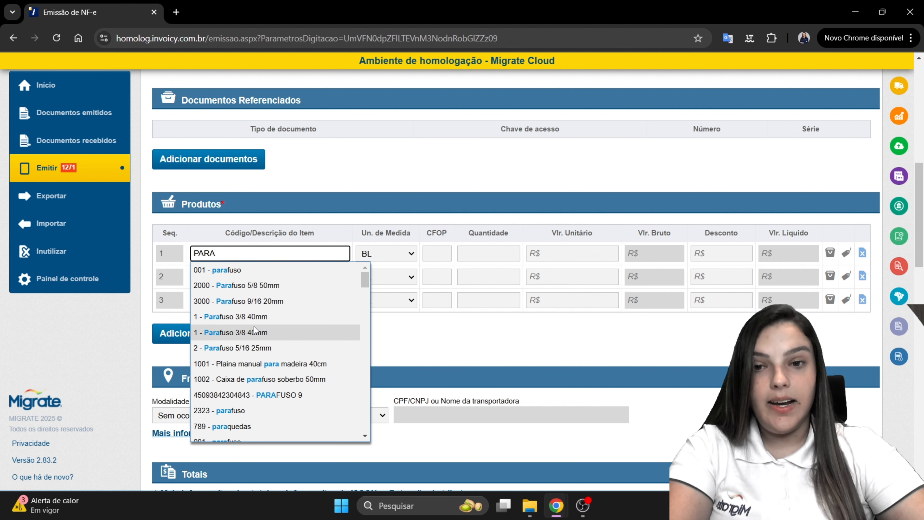
pyautogui.scroll(-3, 269, 309)
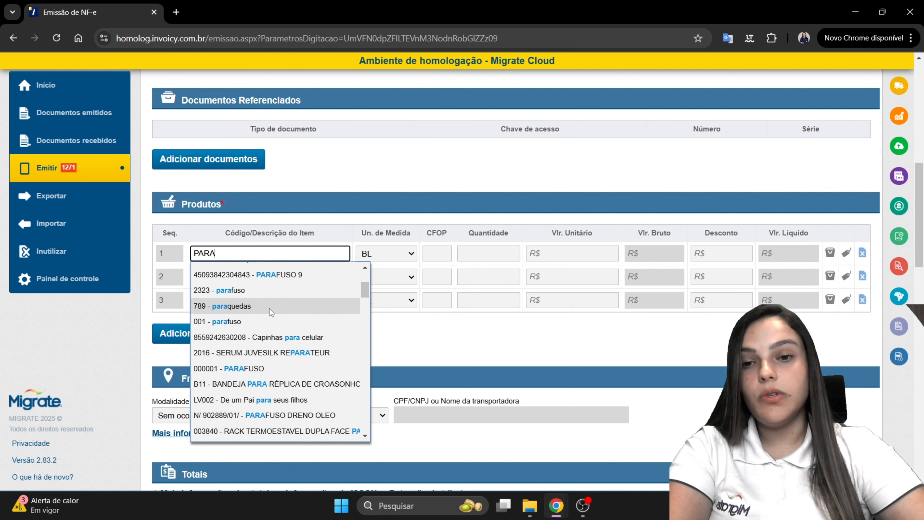
pyautogui.scroll(3, 271, 311)
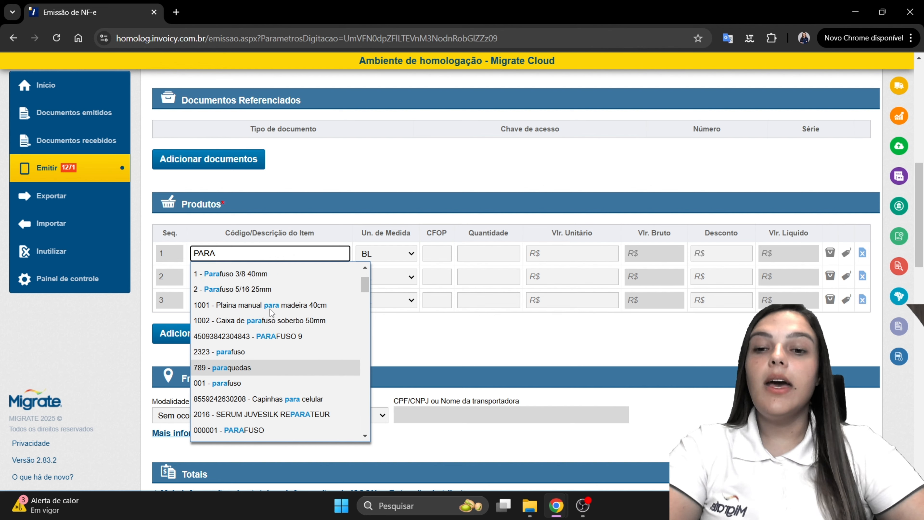
pyautogui.click(277, 271)
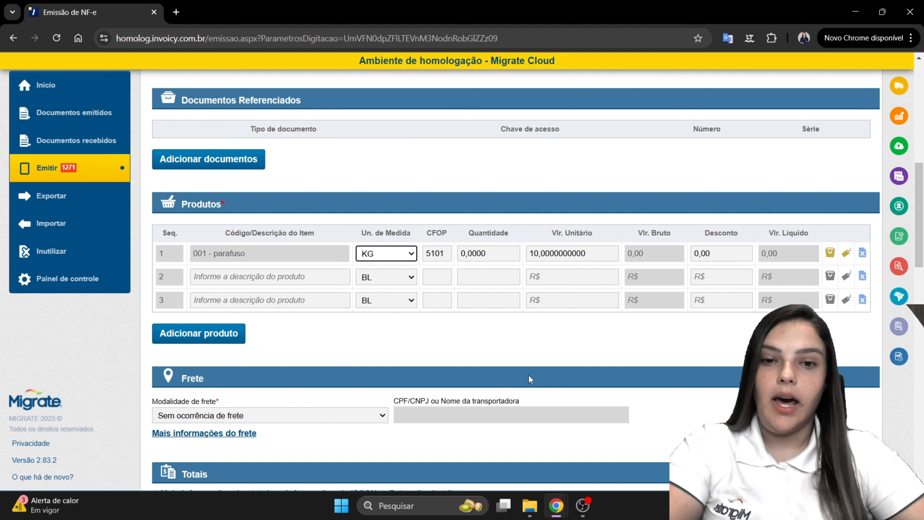
pyautogui.click(509, 255)
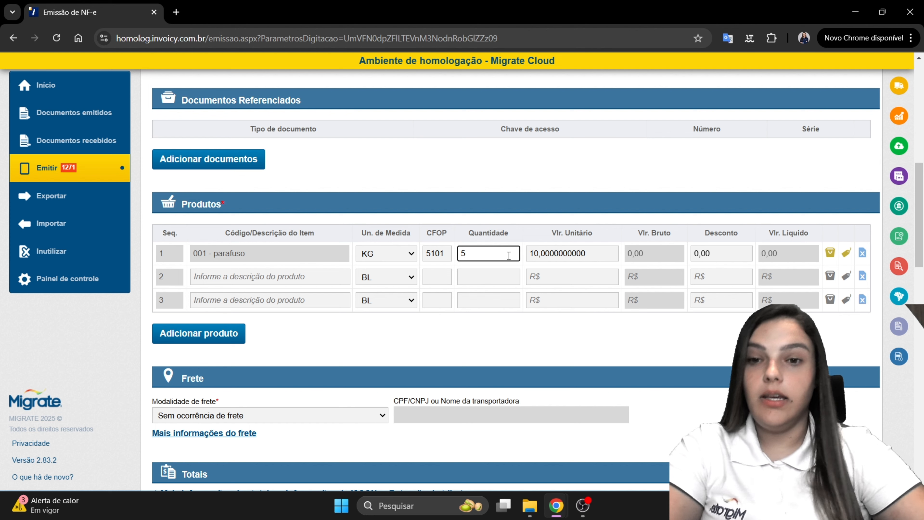
pyautogui.click(539, 337)
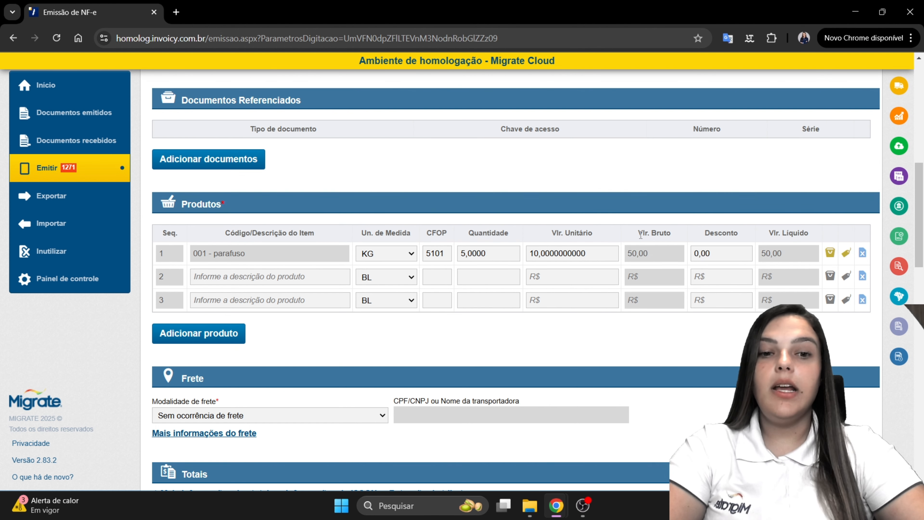
# Examine the Vlr. Bruto column and the CFOP field of the parafuso row
pyautogui.moveTo(640, 233); pyautogui.dragTo(681, 233)
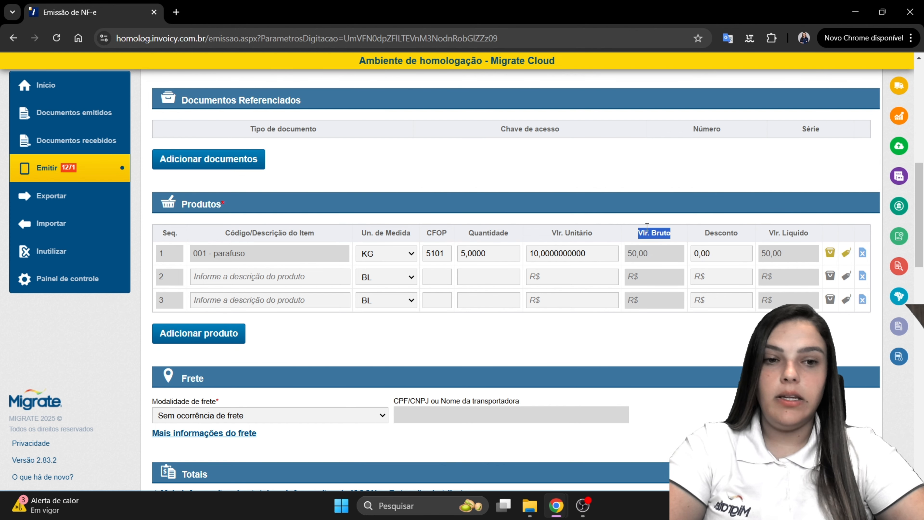
pyautogui.click(427, 236)
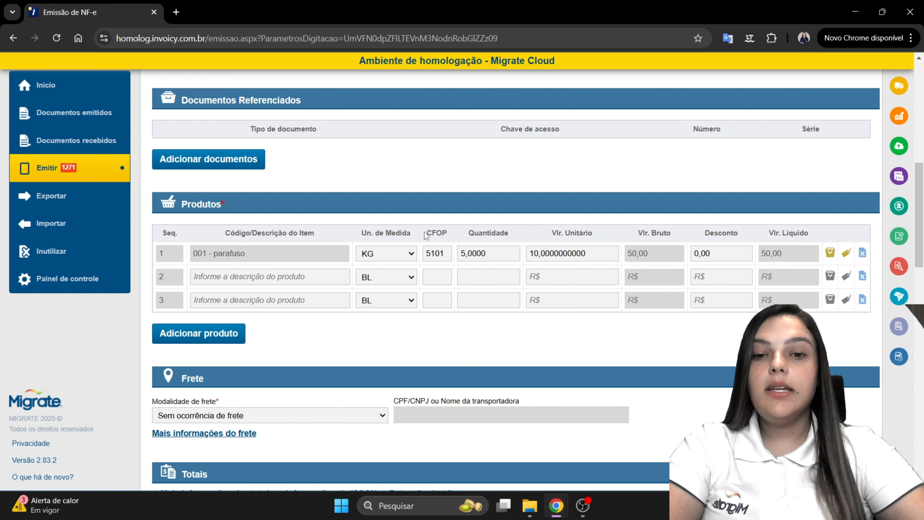
pyautogui.moveTo(427, 236); pyautogui.dragTo(458, 240)
pyautogui.doubleClick(450, 253)
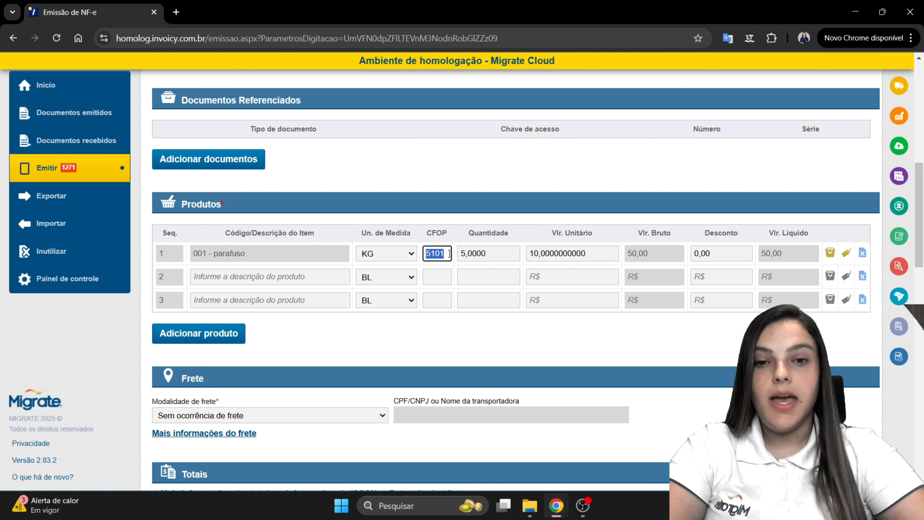
# Examine the CFOP code of the parafuso row, including its first digit
pyautogui.click(444, 254)
pyautogui.moveTo(431, 254)
pyautogui.mouseDown()
pyautogui.moveTo(442, 254)
pyautogui.moveTo(427, 255)
pyautogui.mouseUp()
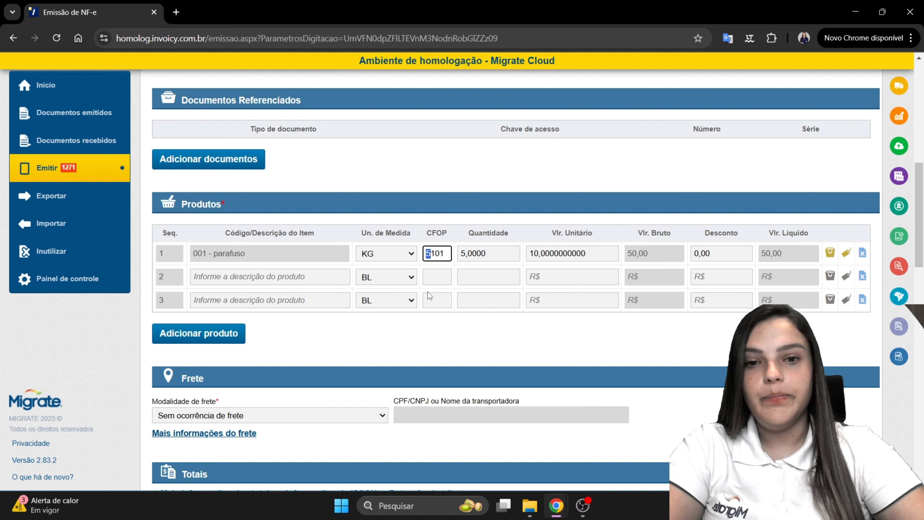
pyautogui.click(437, 255)
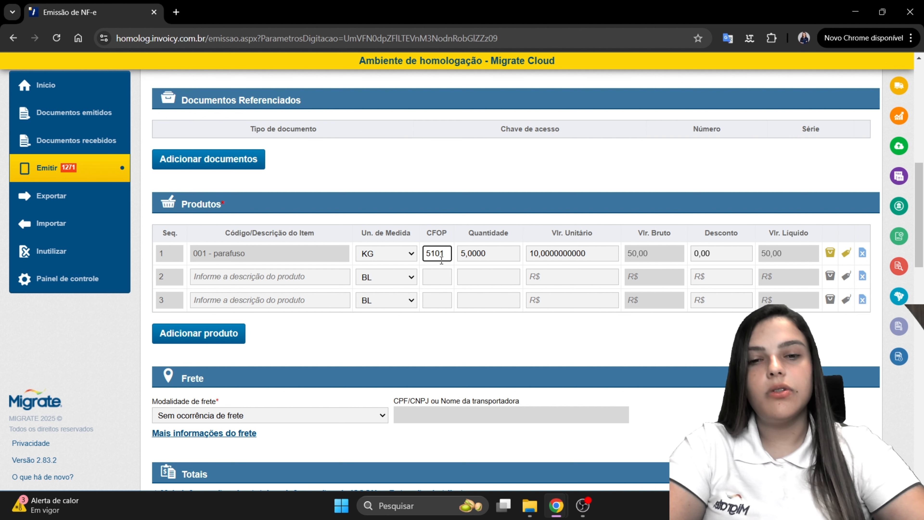
pyautogui.moveTo(446, 256); pyautogui.dragTo(412, 271)
pyautogui.click(404, 363)
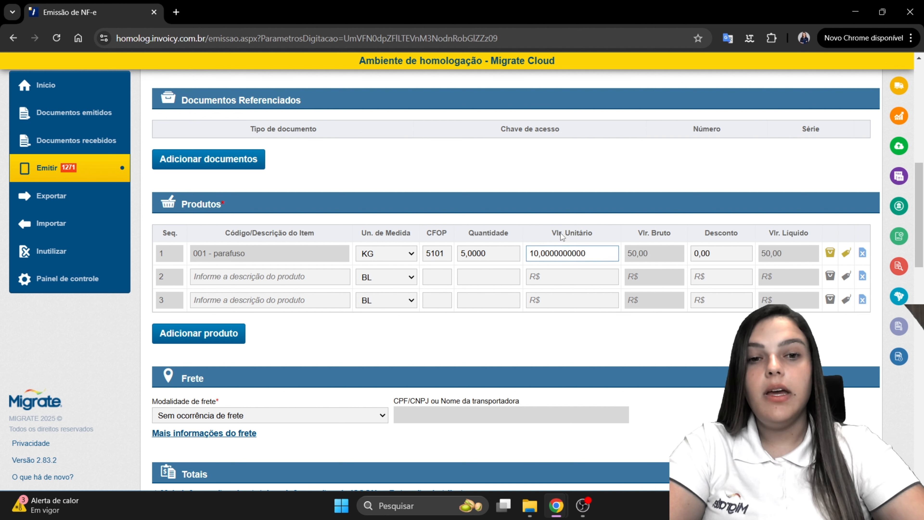
# Open the parafuso product details and examine the Destacar produto, Valor do frete and Valor do seguro fields
pyautogui.click(830, 252)
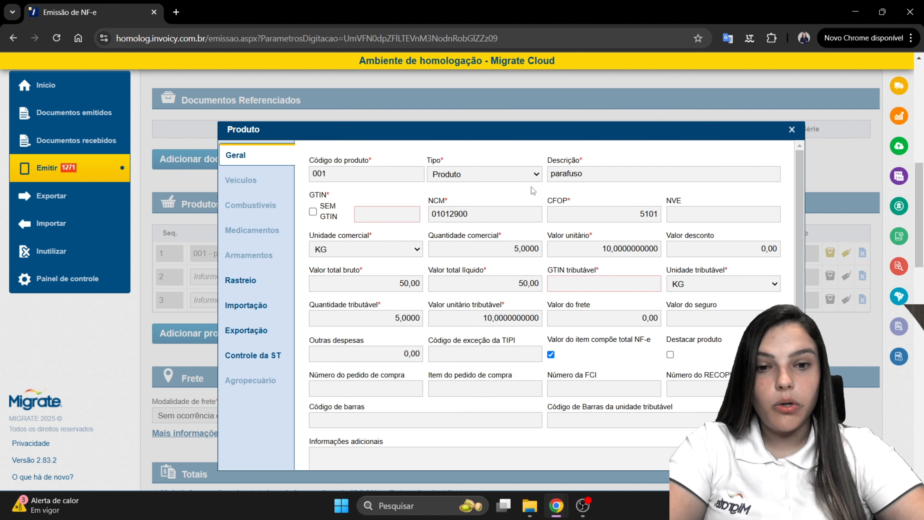
pyautogui.scroll(-2, 406, 302)
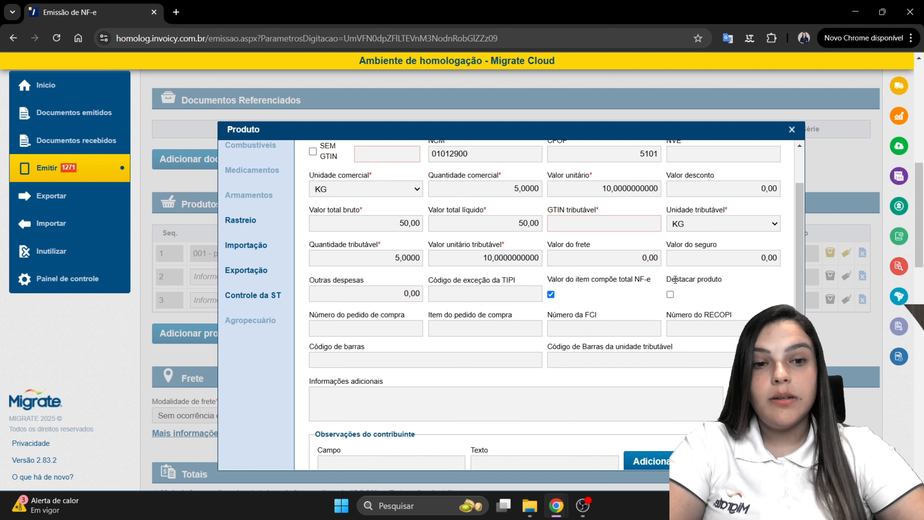
pyautogui.moveTo(676, 280); pyautogui.dragTo(725, 270)
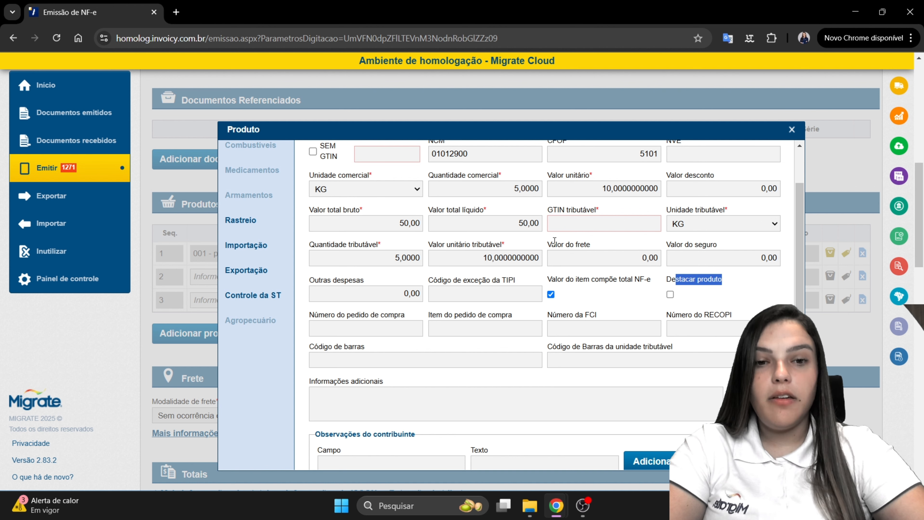
pyautogui.moveTo(555, 241); pyautogui.dragTo(594, 246)
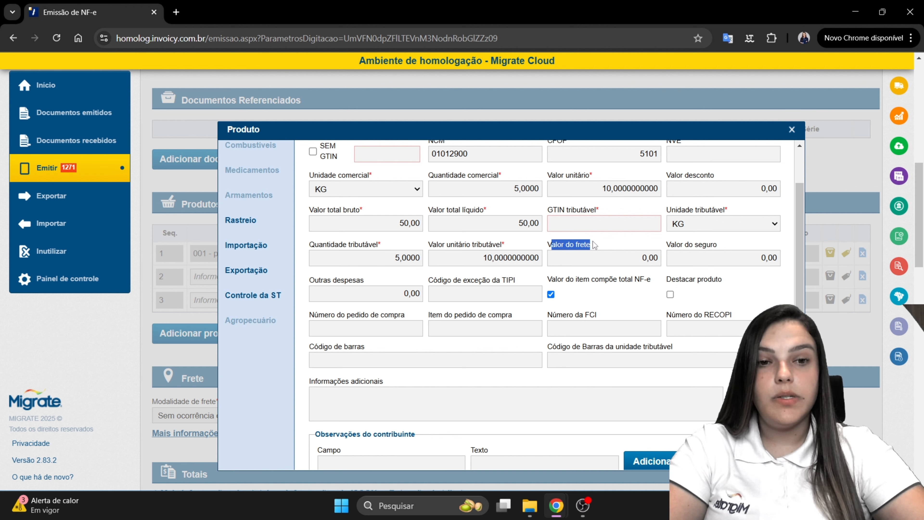
pyautogui.moveTo(675, 244); pyautogui.dragTo(723, 246)
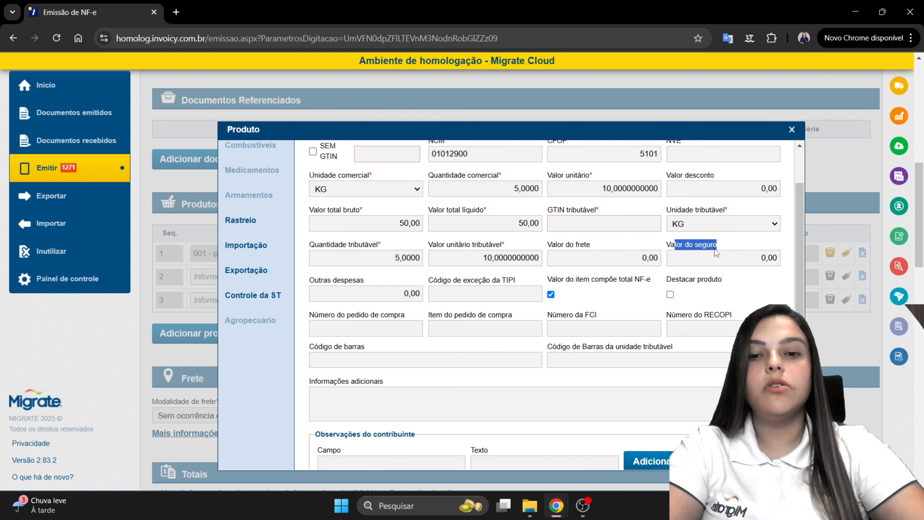
# Review the product's Rastreio, Importação and Exportação sections, including the Número do DI field
pyautogui.click(241, 220)
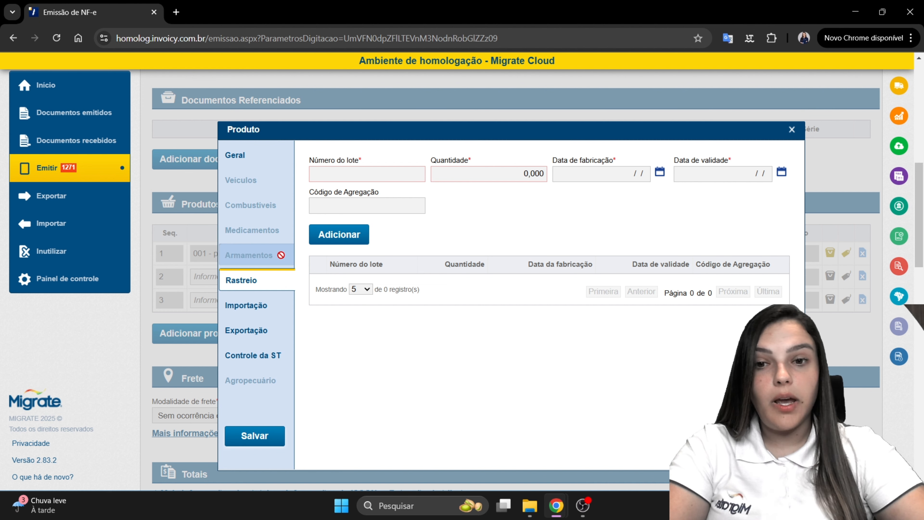
pyautogui.click(281, 310)
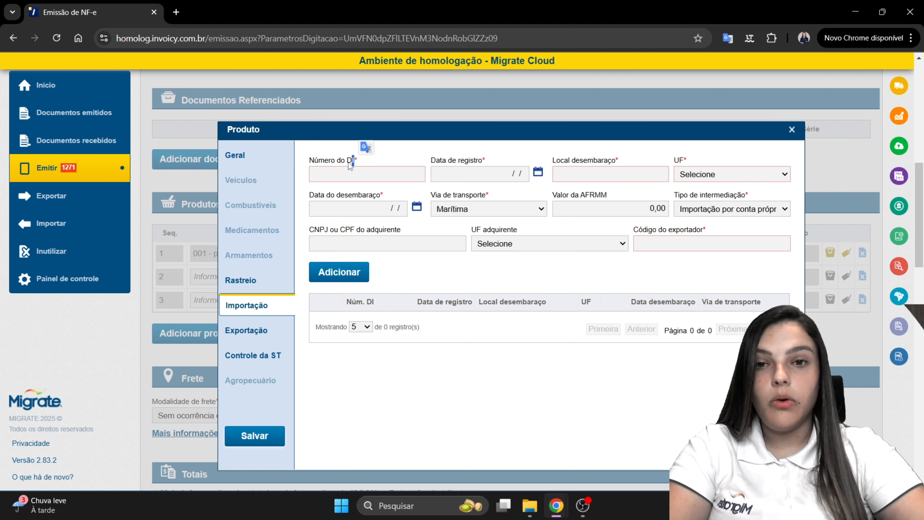
pyautogui.click(333, 161)
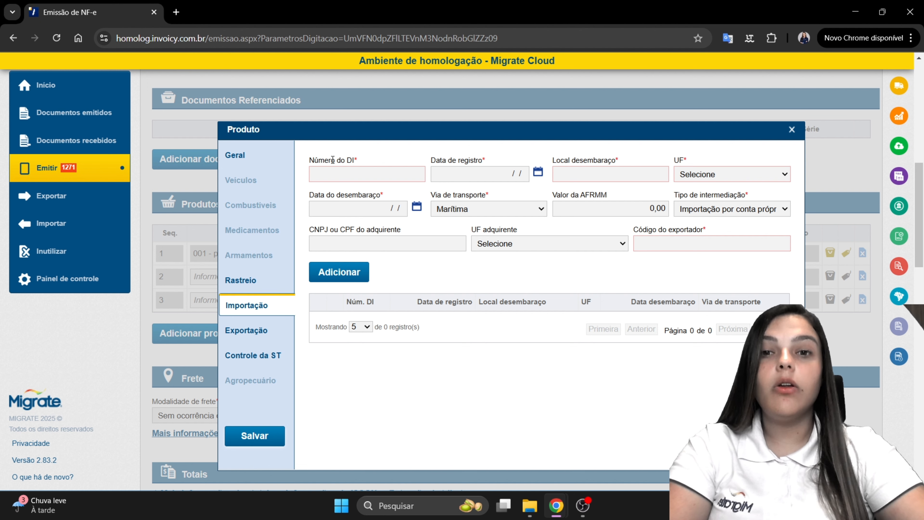
pyautogui.click(257, 338)
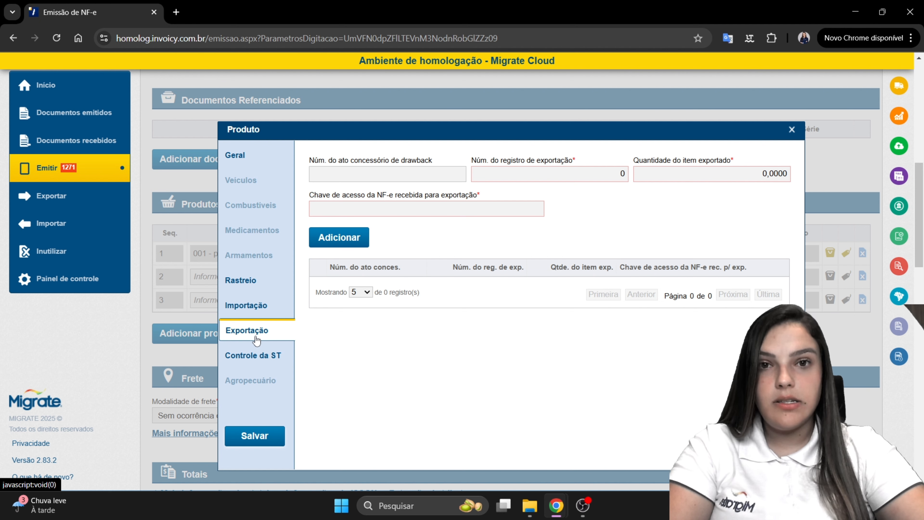
# Examine the product's Controle da ST fields, including CEST and Código de benefício fiscal, and save the product details
pyautogui.click(264, 358)
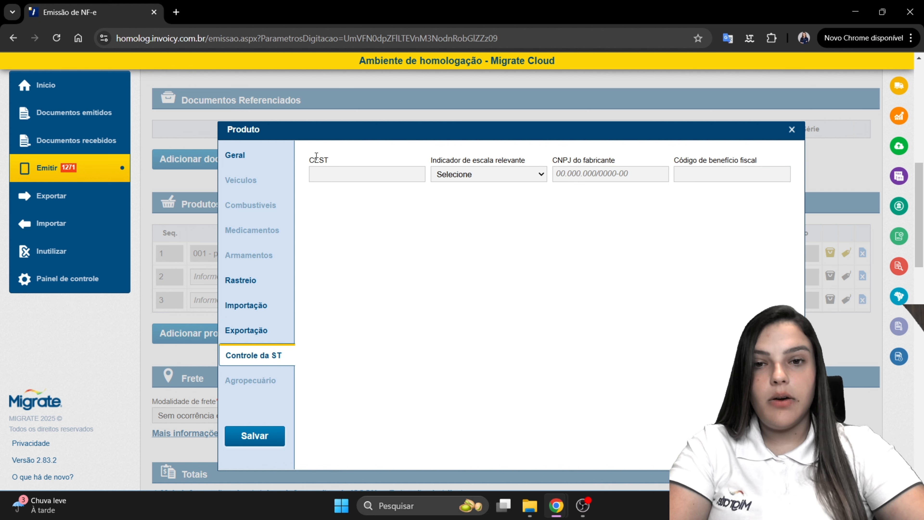
pyautogui.moveTo(311, 160); pyautogui.dragTo(613, 157)
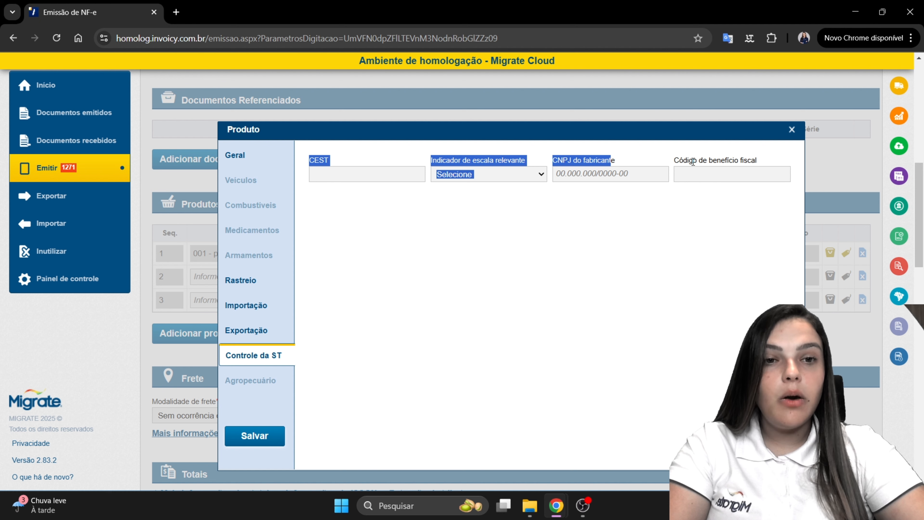
pyautogui.moveTo(687, 160); pyautogui.dragTo(733, 159)
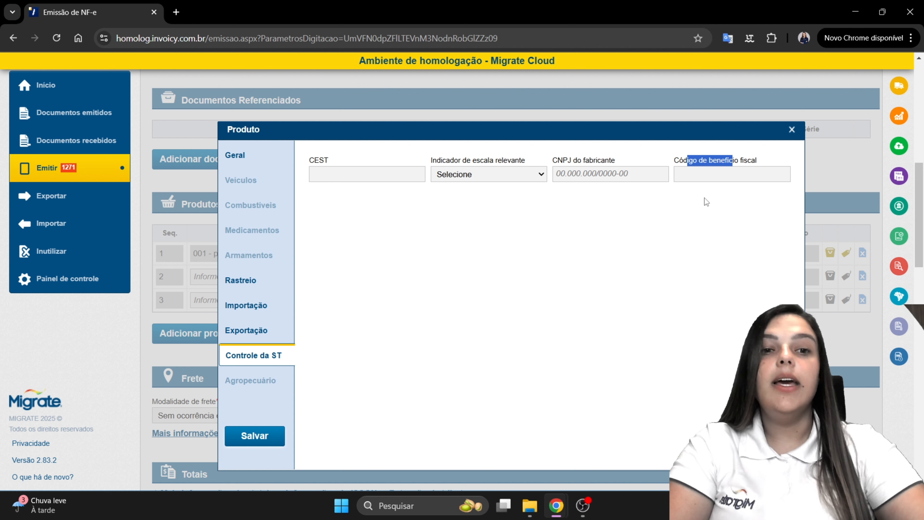
pyautogui.click(722, 173)
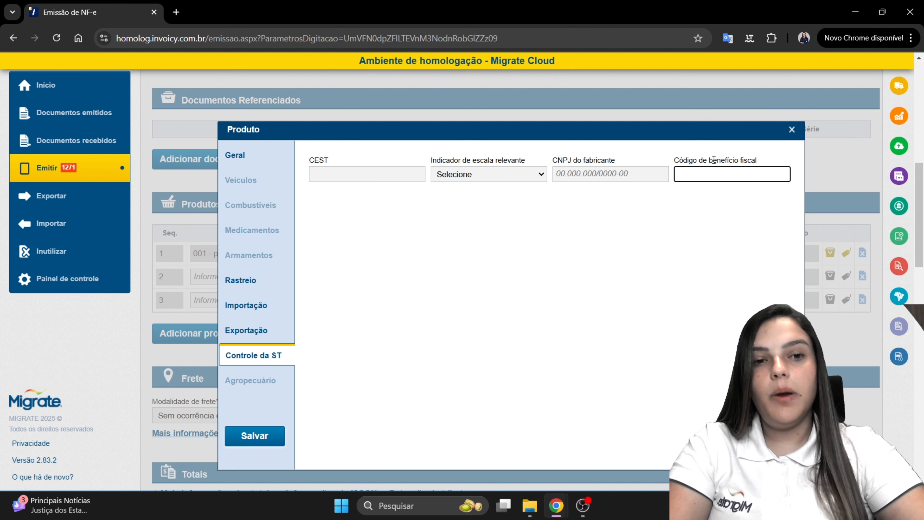
pyautogui.click(263, 442)
pyautogui.click(263, 437)
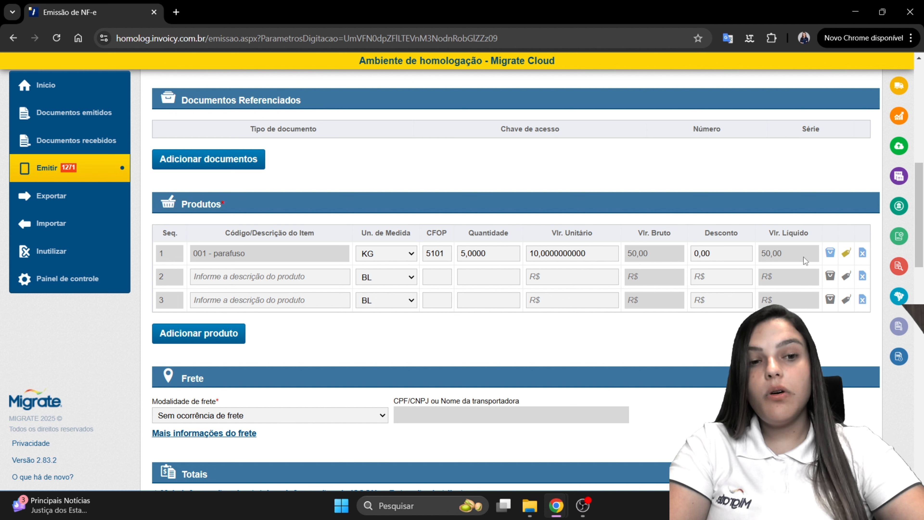
# Open the taxes of the parafuso row and review the mandatory PIS, IPI and ICMS sections
pyautogui.click(847, 253)
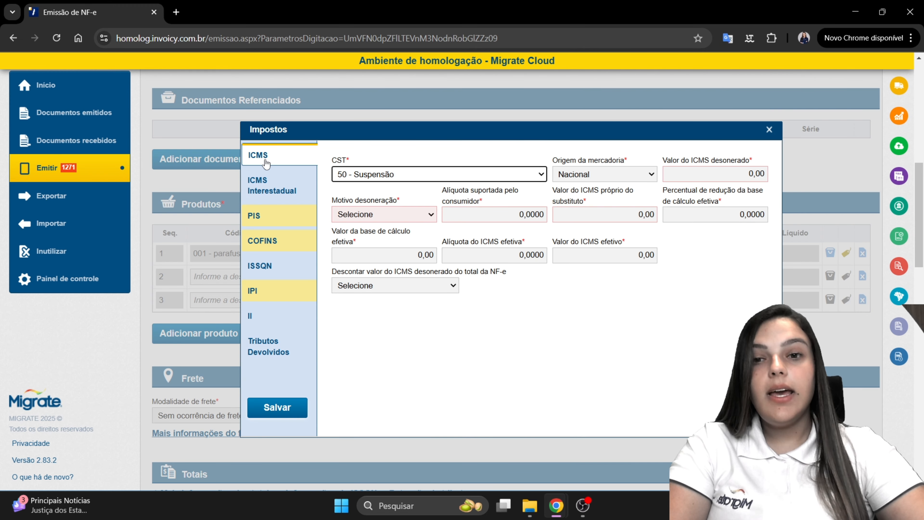
pyautogui.click(258, 215)
pyautogui.click(278, 241)
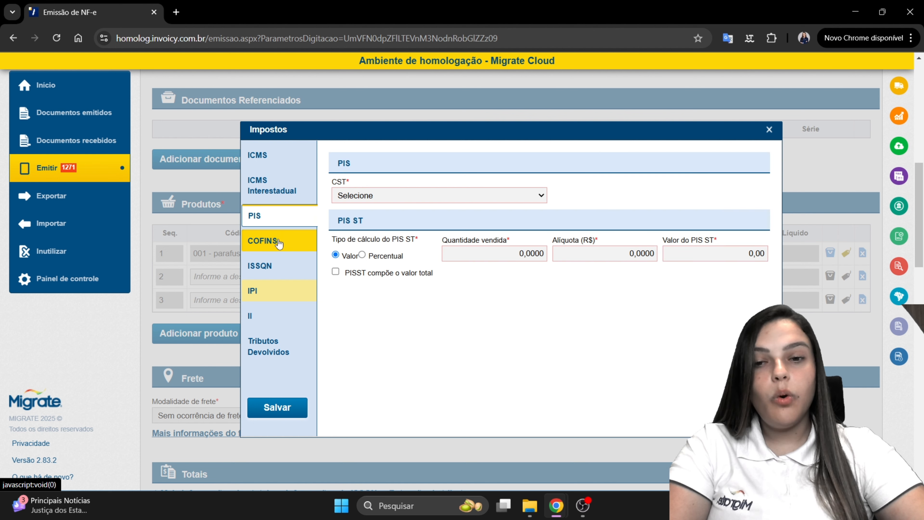
pyautogui.click(269, 299)
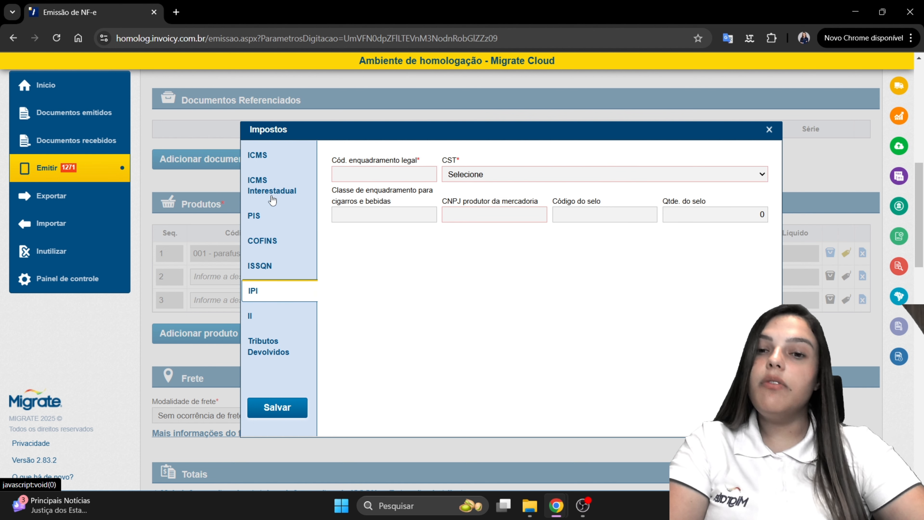
pyautogui.click(283, 166)
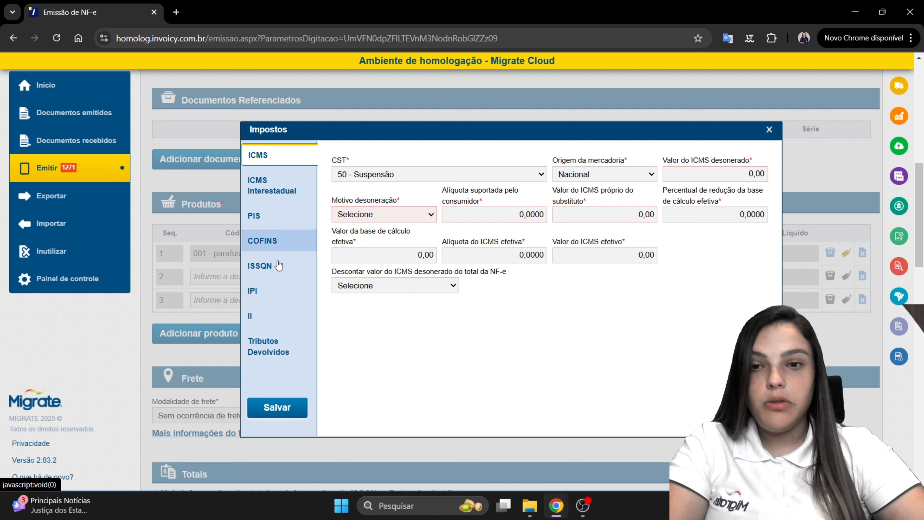
pyautogui.click(266, 305)
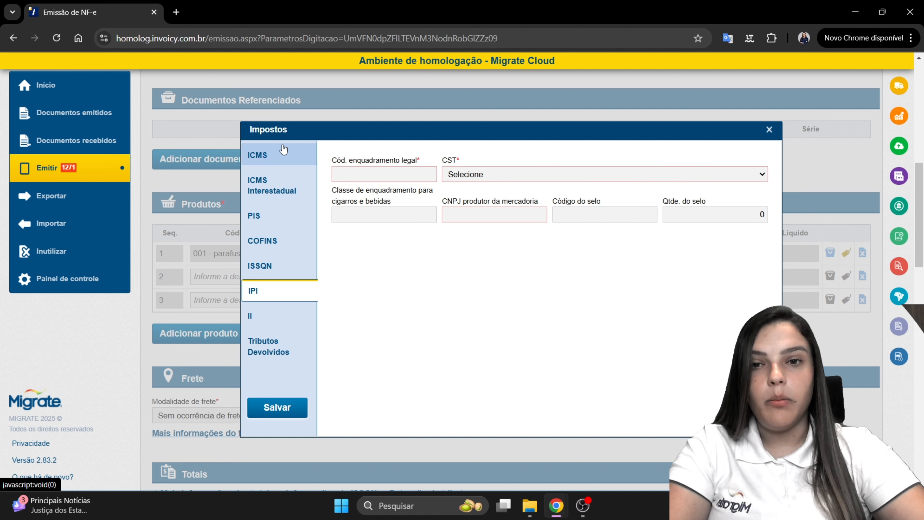
pyautogui.click(302, 155)
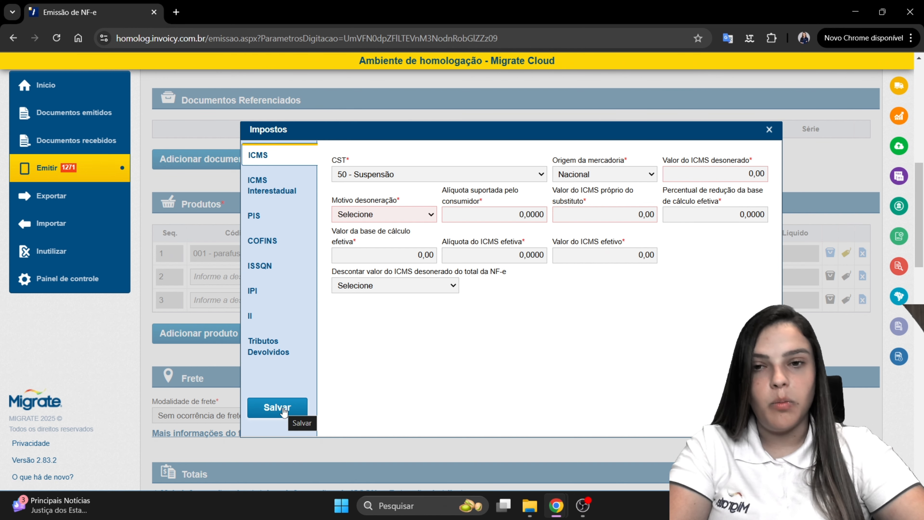
# Compare the ICMS fields required by CST 00 - Tributada integralmente, 41 - Não tributada para ICMSST and 53 - Tributação monofásica sobre combustíveis com recolhimento diferido
pyautogui.click(368, 174)
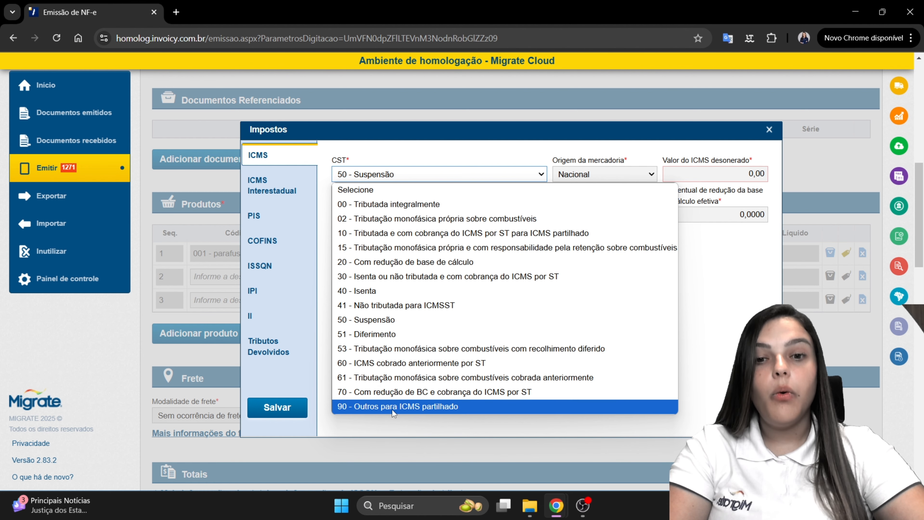
pyautogui.click(380, 204)
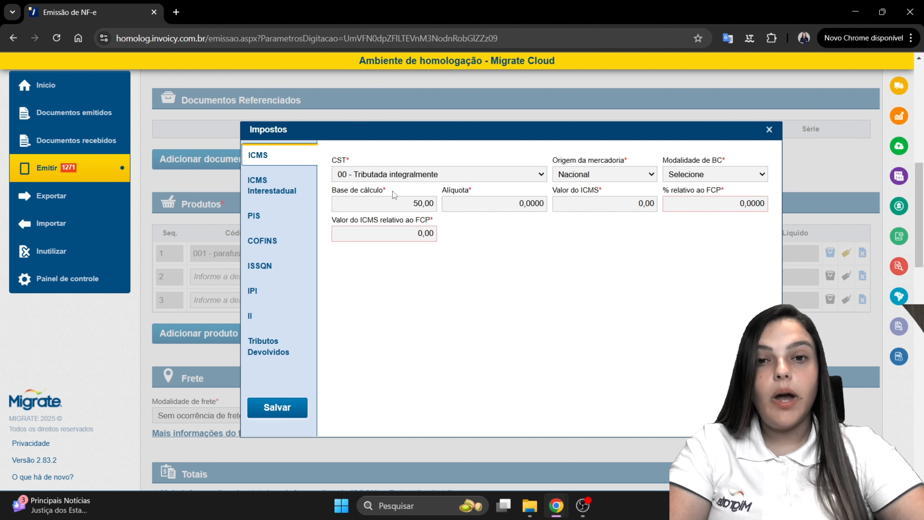
pyautogui.click(388, 175)
pyautogui.click(380, 309)
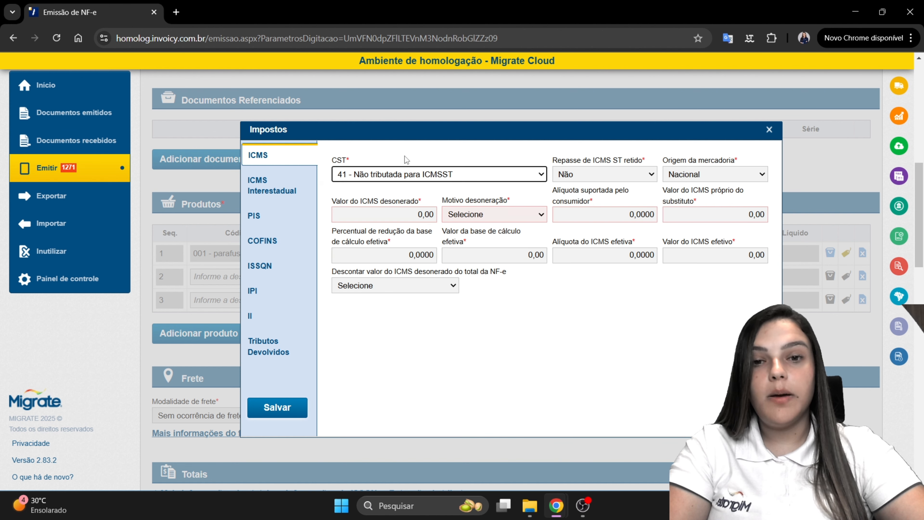
pyautogui.click(446, 179)
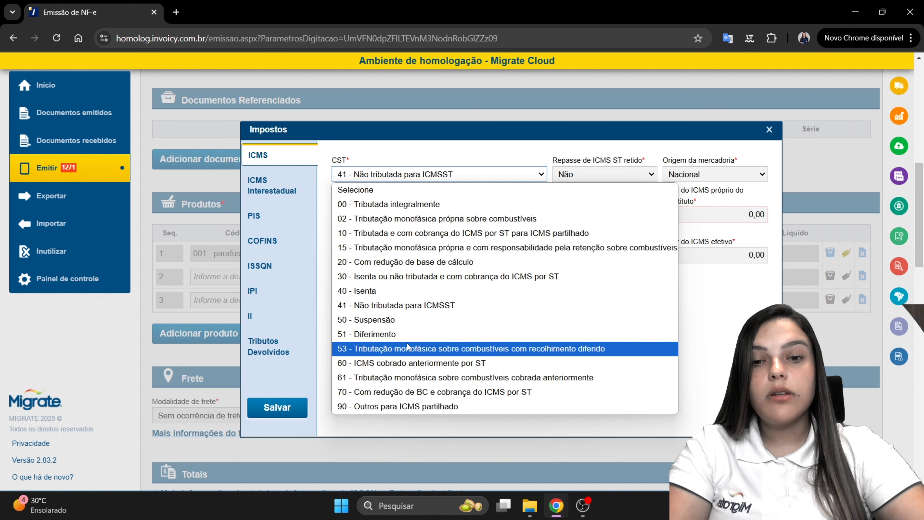
pyautogui.click(427, 349)
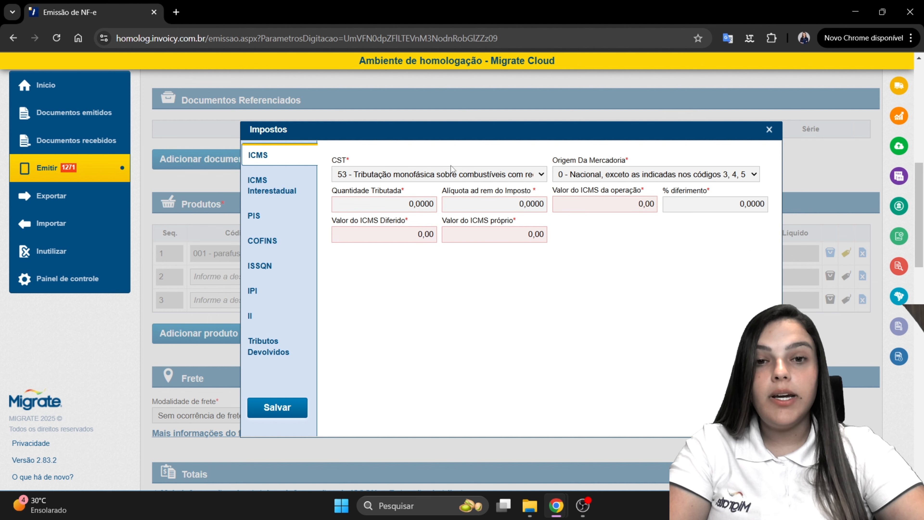
# Set the ICMS CST to 00 - Tributada integralmente and Modalidade de BC to Margem valor agregado (%)
pyautogui.click(440, 179)
pyautogui.click(420, 202)
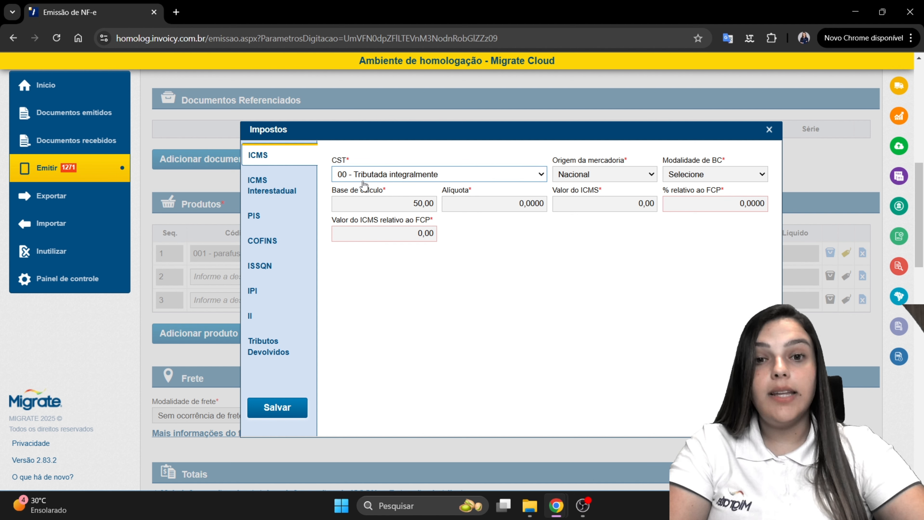
pyautogui.moveTo(563, 160); pyautogui.dragTo(635, 157)
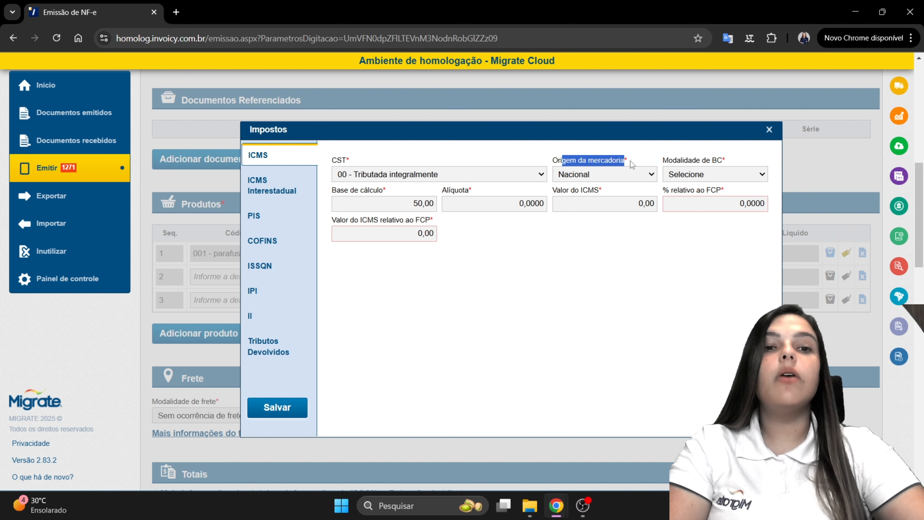
pyautogui.moveTo(669, 161); pyautogui.dragTo(738, 148)
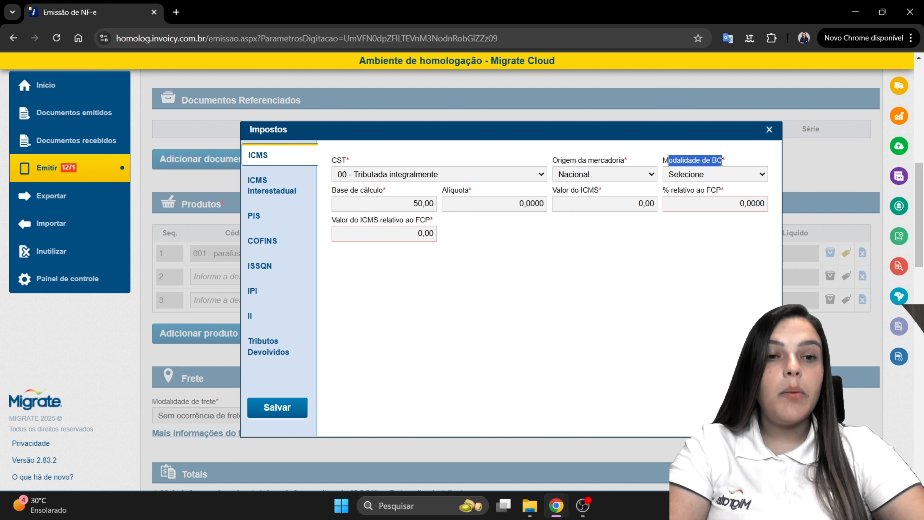
pyautogui.click(713, 175)
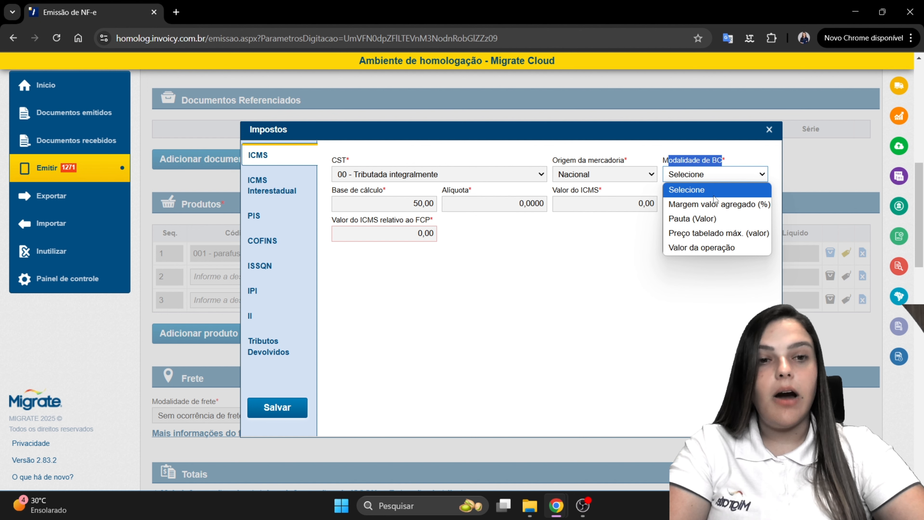
pyautogui.click(674, 209)
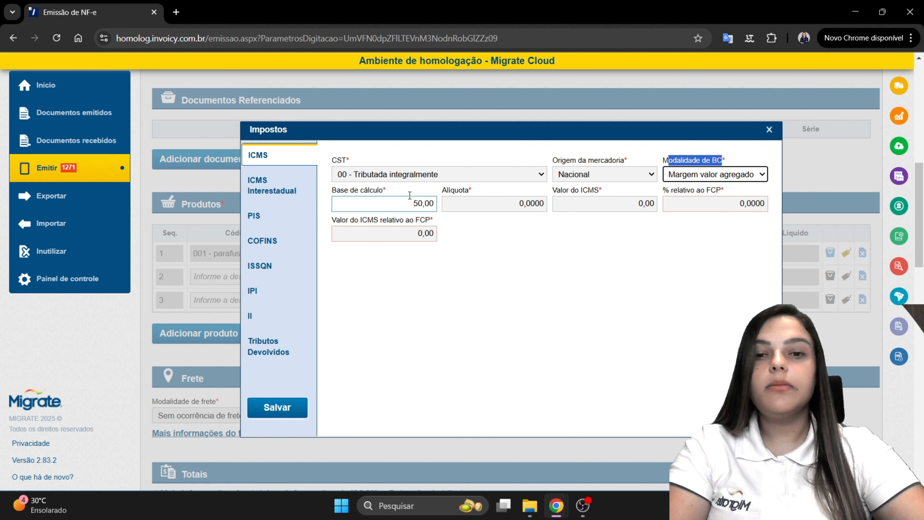
# Check the ICMS Base de cálculo and set the Alíquota to 17
pyautogui.click(392, 207)
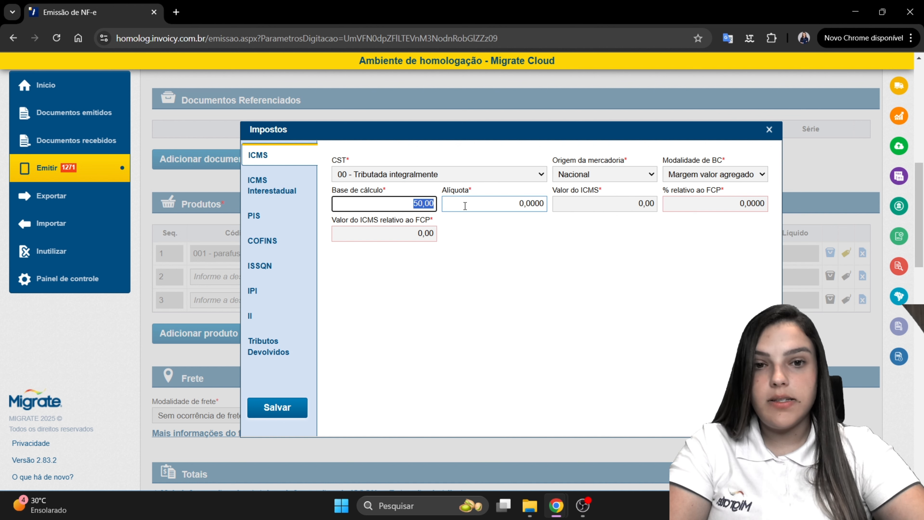
pyautogui.click(499, 202)
pyautogui.write('17')
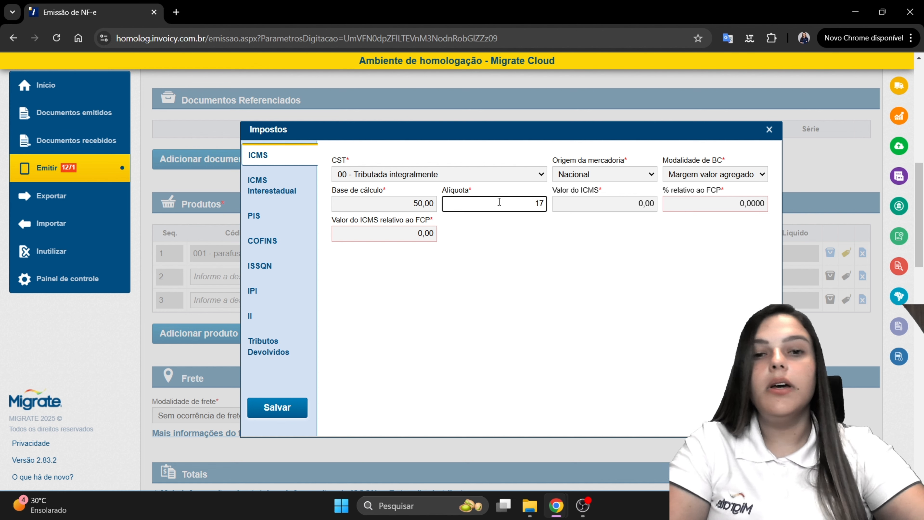
# Review how the ICMS Base de cálculo and Alíquota relate to Valor do ICMS in the product's taxes
pyautogui.click(525, 233)
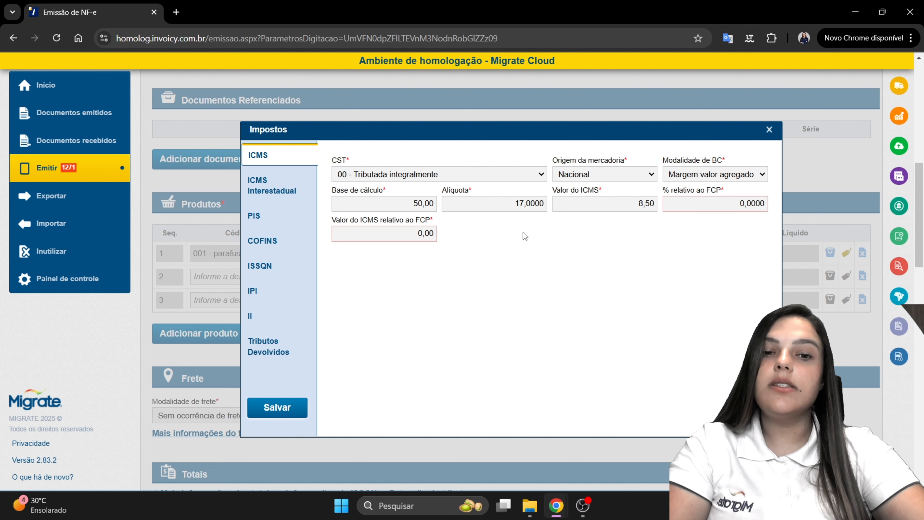
pyautogui.click(540, 206)
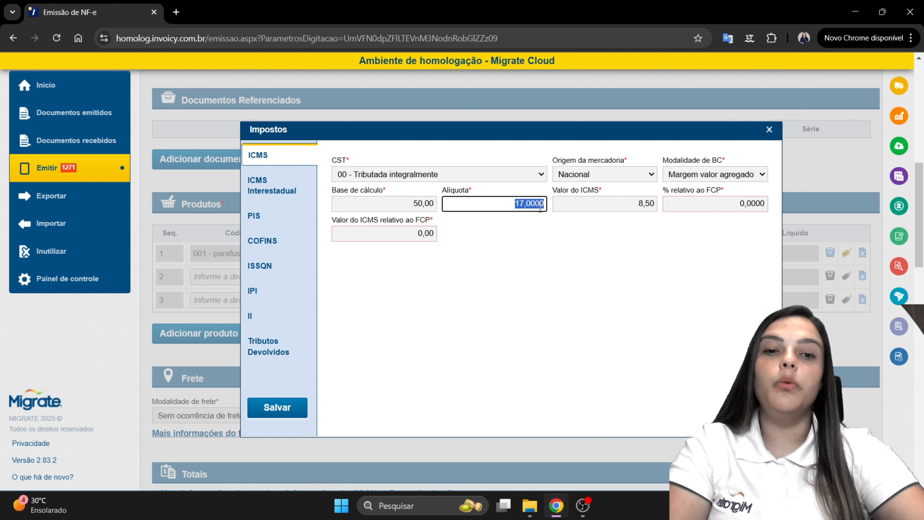
pyautogui.moveTo(572, 190); pyautogui.dragTo(606, 193)
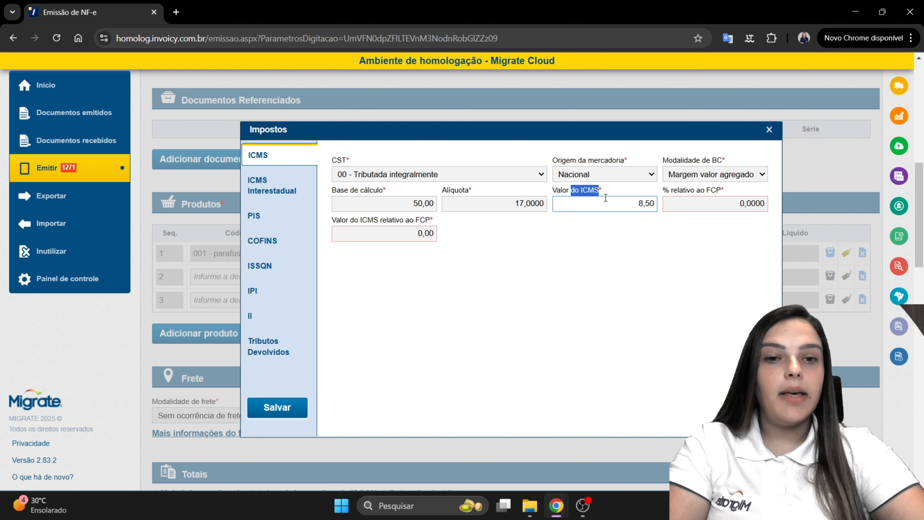
pyautogui.click(604, 201)
pyautogui.click(477, 210)
pyautogui.click(378, 204)
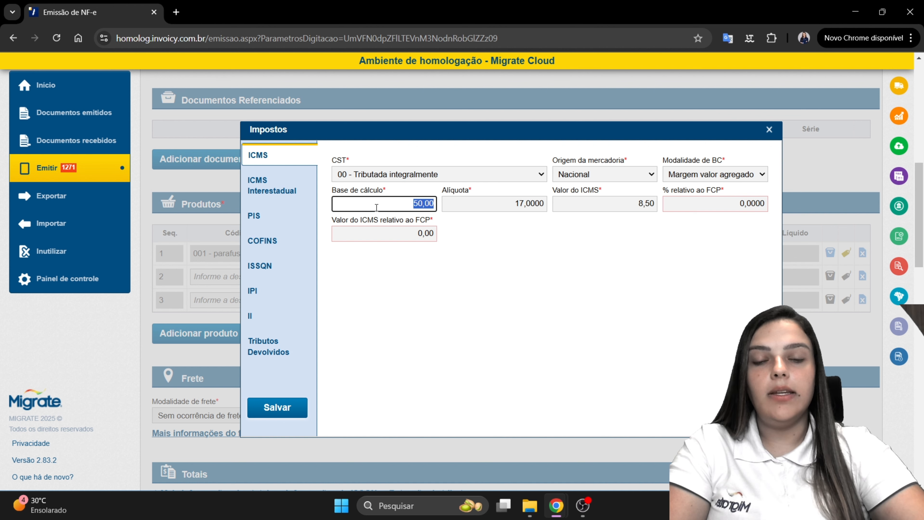
pyautogui.click(491, 206)
pyautogui.click(601, 202)
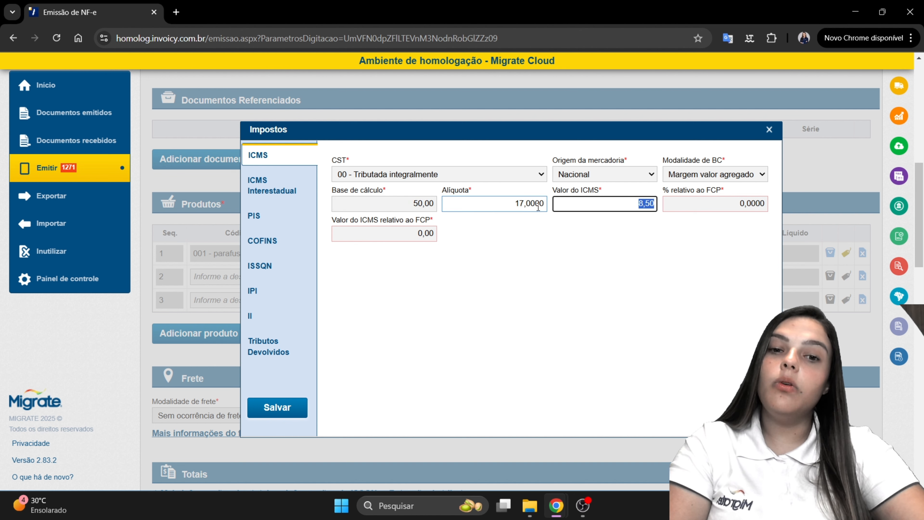
# Try an ICMS Alíquota of 5 to see Valor do ICMS recalculate, and set the Alíquota back to 17
pyautogui.click(518, 203)
pyautogui.write('5')
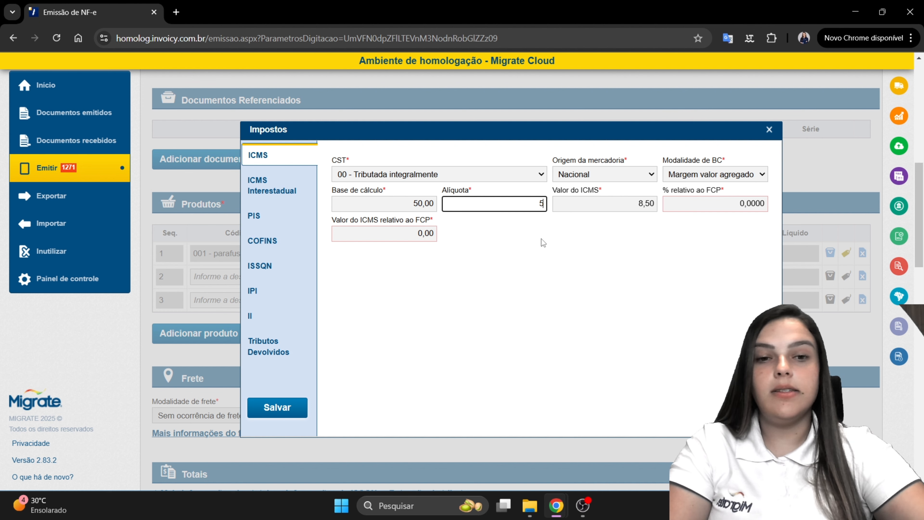
pyautogui.click(543, 241)
pyautogui.click(538, 206)
pyautogui.write('17')
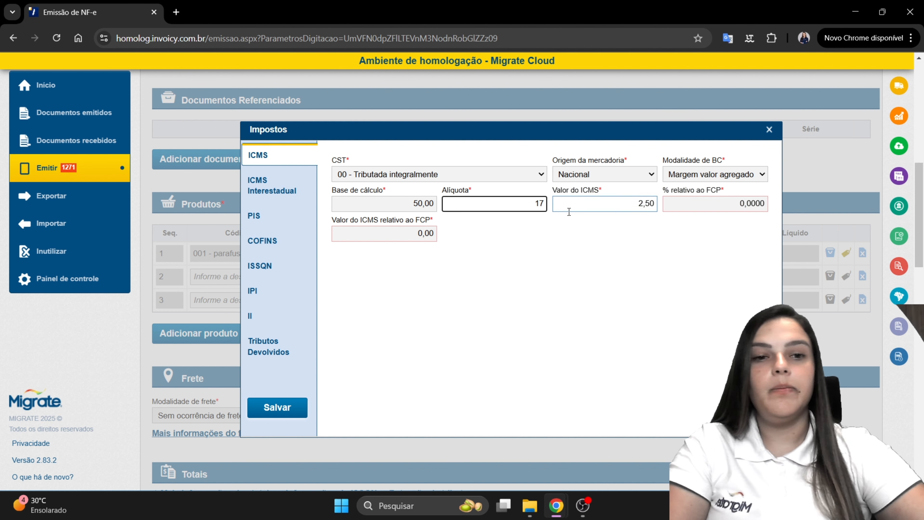
pyautogui.click(570, 212)
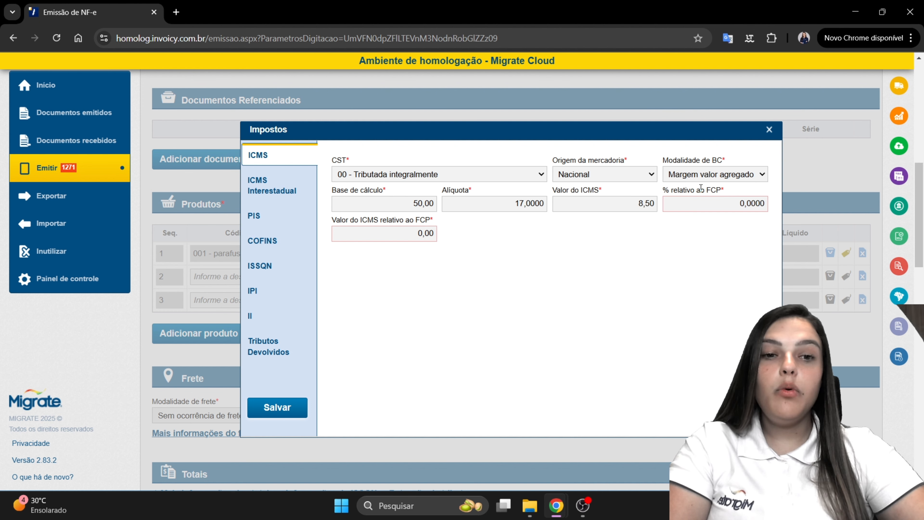
# Review the ICMS fields for FCP percentage and value, and examine the ICMS Interestadual section
pyautogui.moveTo(705, 190); pyautogui.dragTo(729, 192)
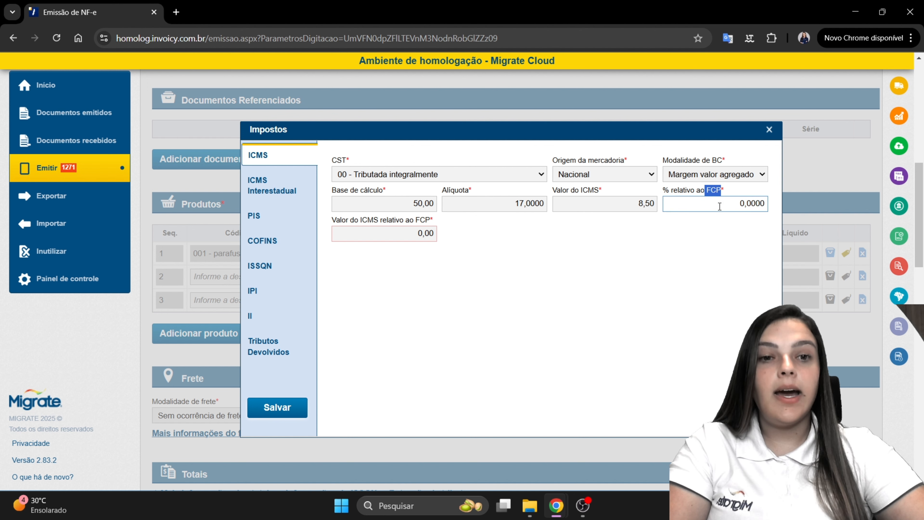
pyautogui.click(680, 204)
pyautogui.click(367, 231)
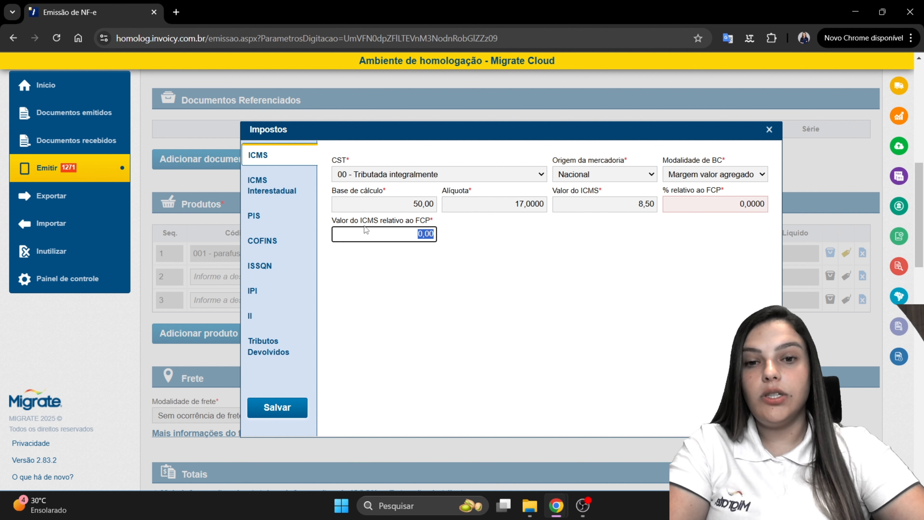
pyautogui.click(422, 292)
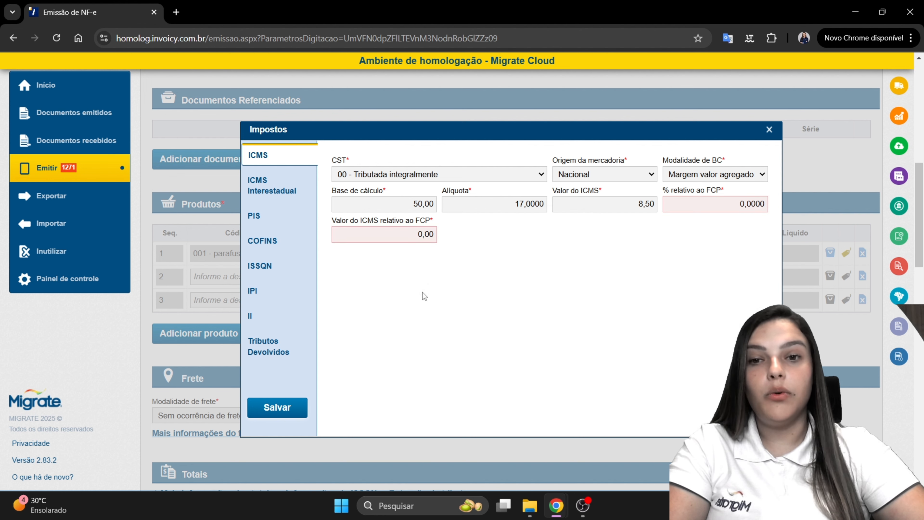
pyautogui.click(299, 198)
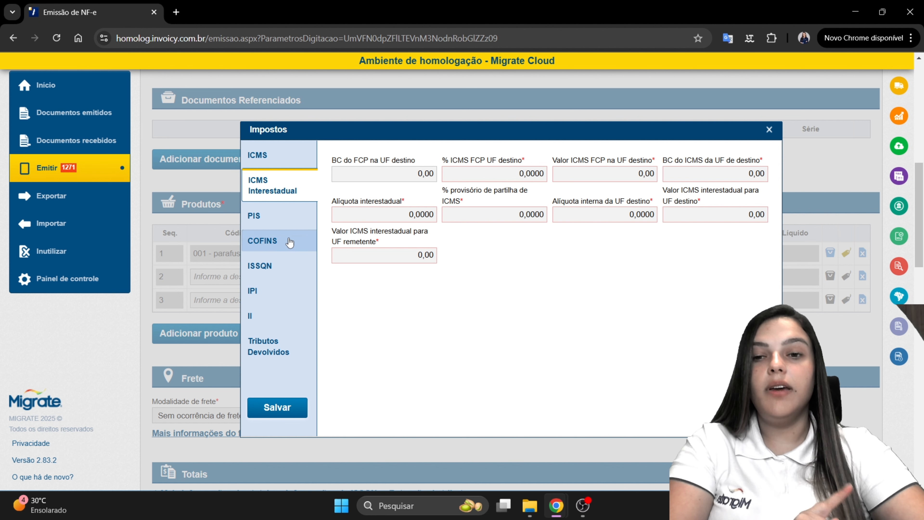
# Set the PIS CST to 07 - Operação Isenta da Contribuição
pyautogui.click(277, 211)
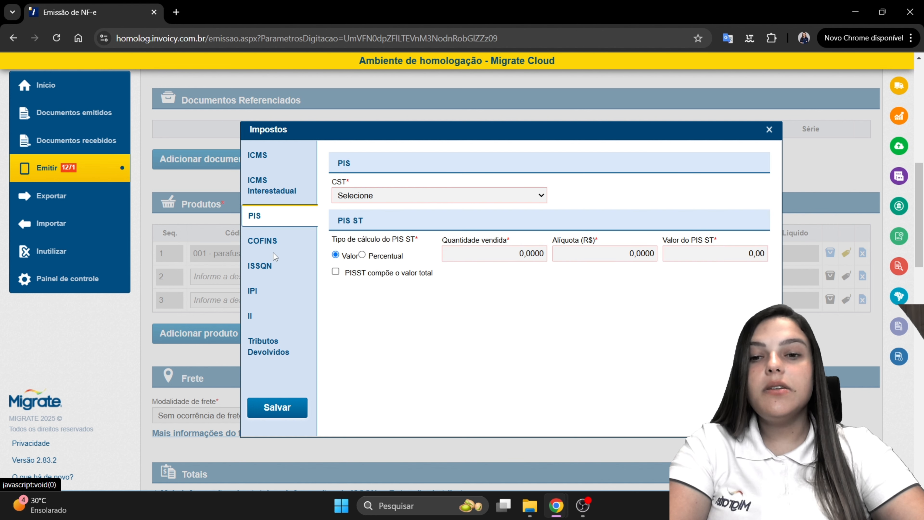
pyautogui.click(274, 240)
pyautogui.click(276, 217)
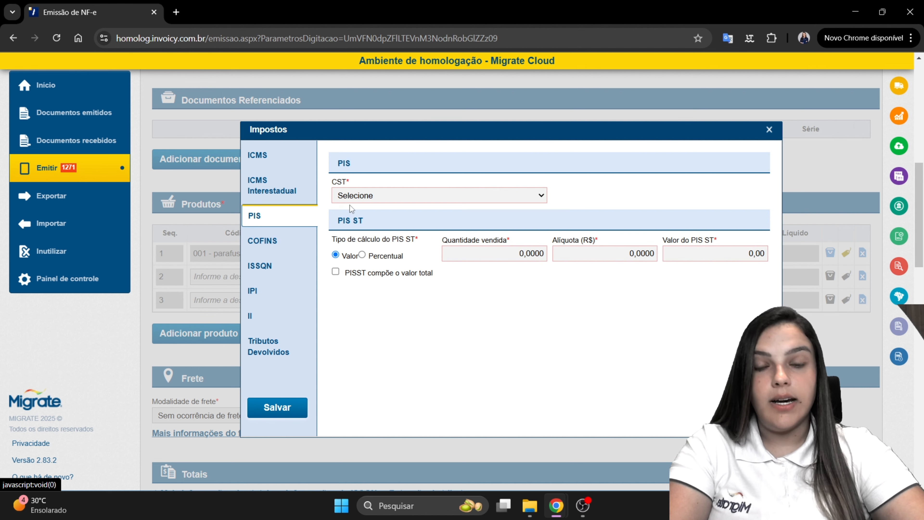
pyautogui.click(384, 197)
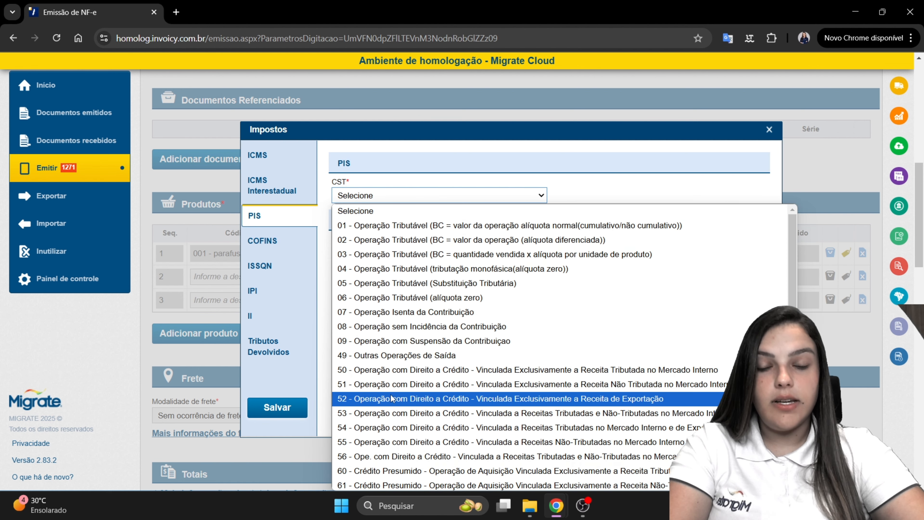
pyautogui.click(393, 314)
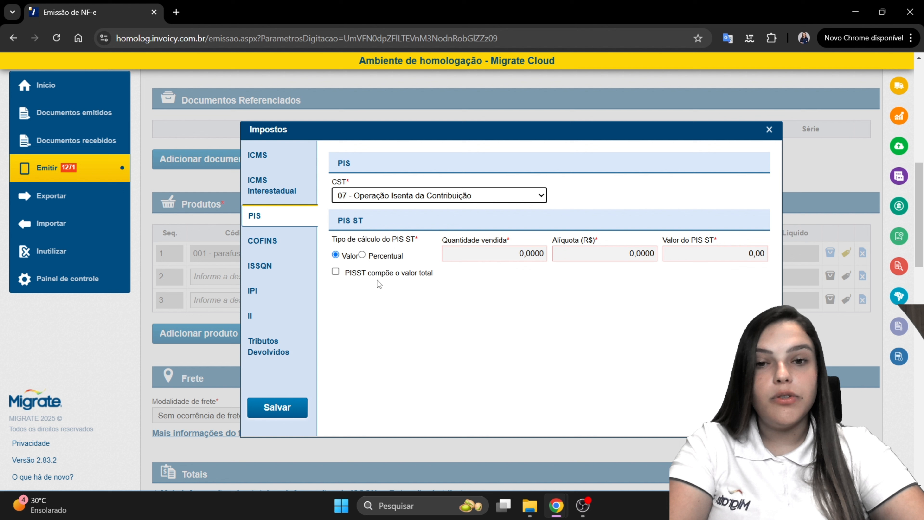
# Try PIS CST 01 - Operação Tributável to examine its required fields, and return to 07 - Operação Isenta da Contribuição
pyautogui.click(387, 200)
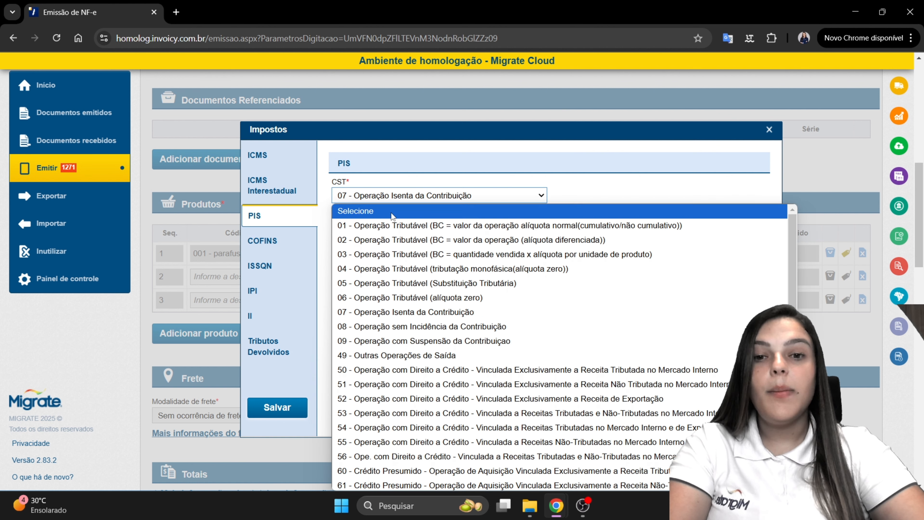
pyautogui.click(397, 225)
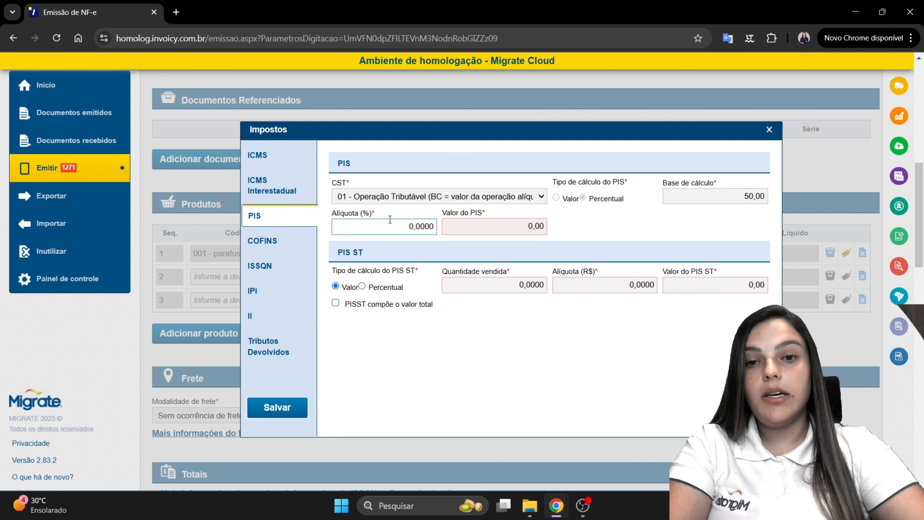
pyautogui.click(374, 226)
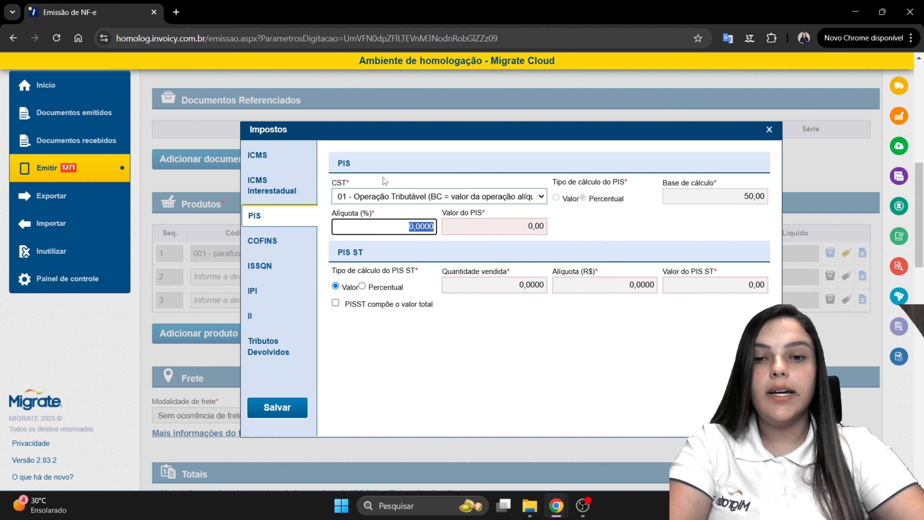
pyautogui.click(379, 196)
pyautogui.click(375, 314)
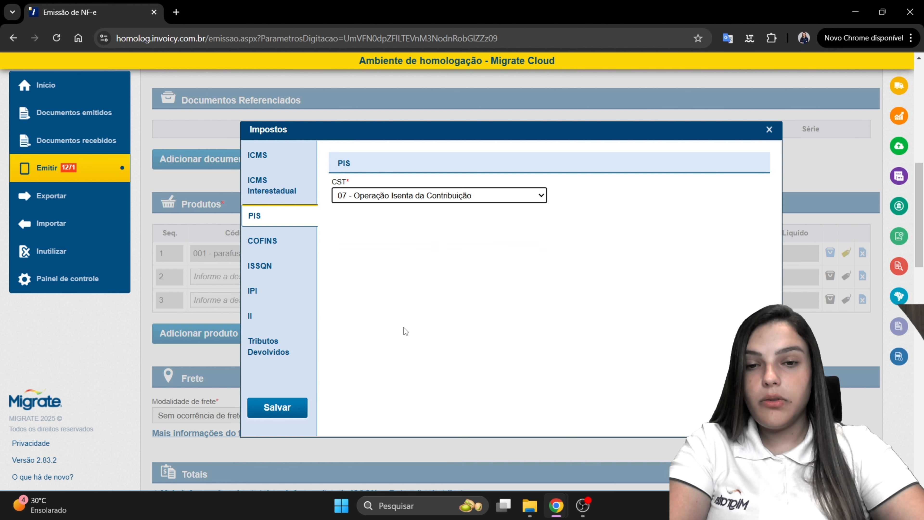
# Set the COFINS CST to 07 - Operação Isenta da Contribuição
pyautogui.click(263, 241)
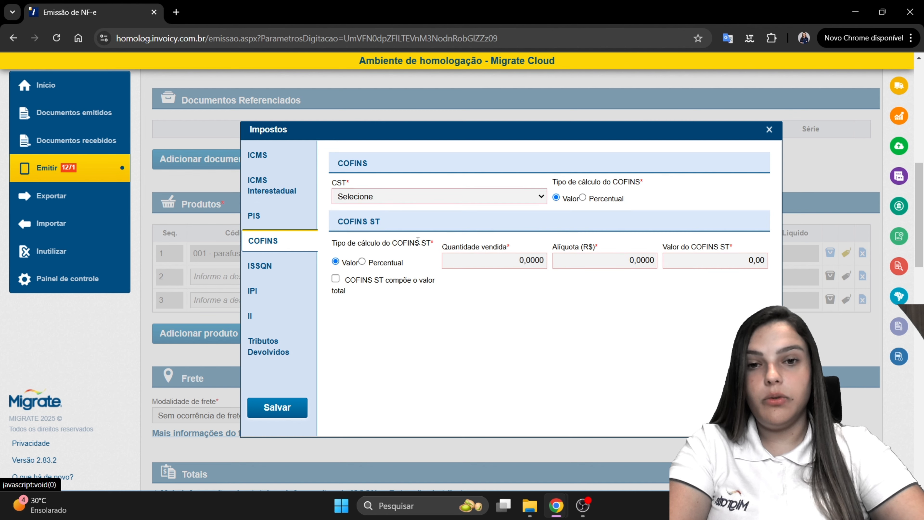
pyautogui.click(390, 198)
pyautogui.click(387, 313)
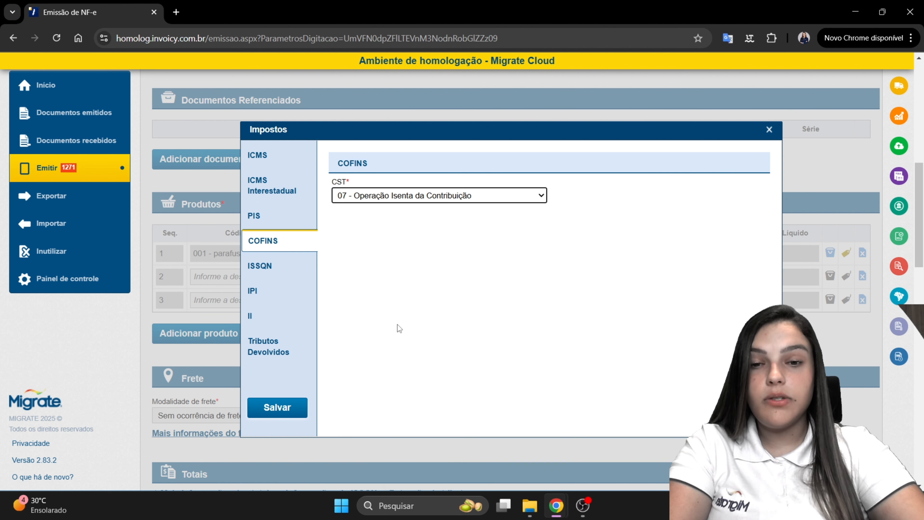
# Review the ISSQN, IPI, II and Tributos Devolvidos sections and save the product's taxes
pyautogui.click(277, 269)
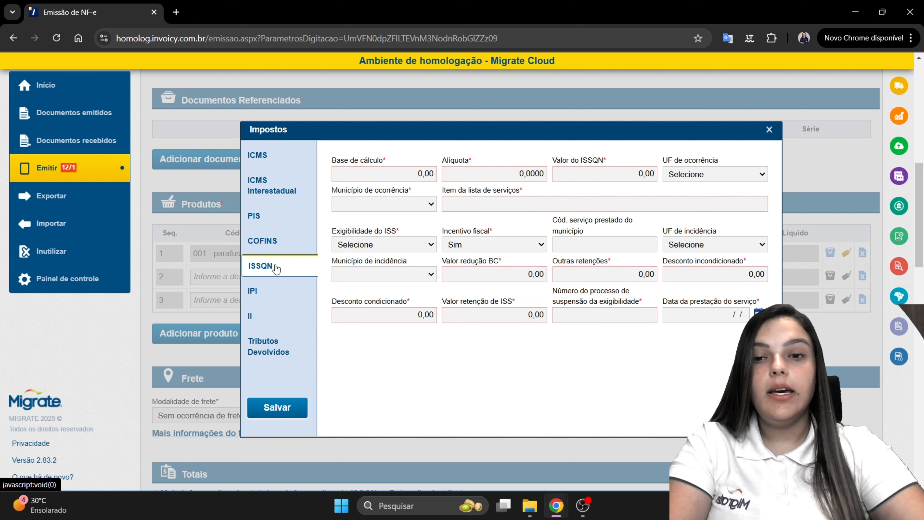
pyautogui.click(272, 296)
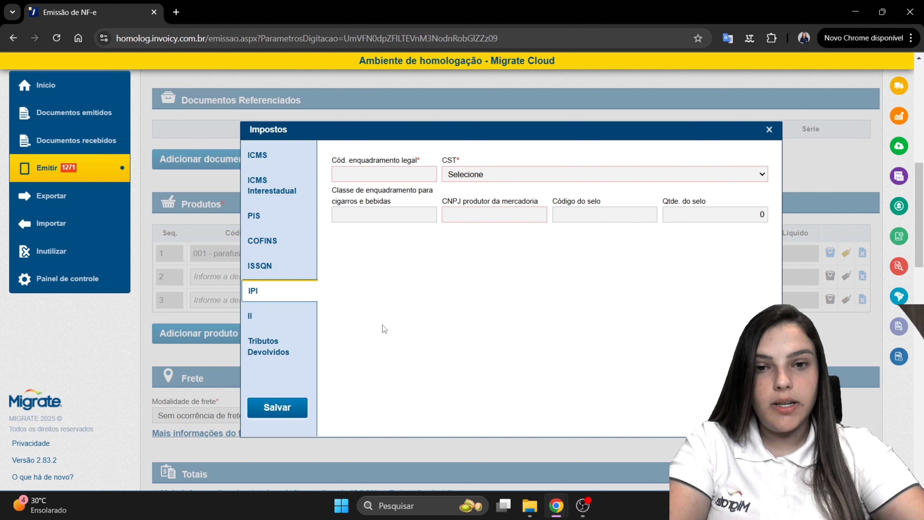
pyautogui.click(262, 317)
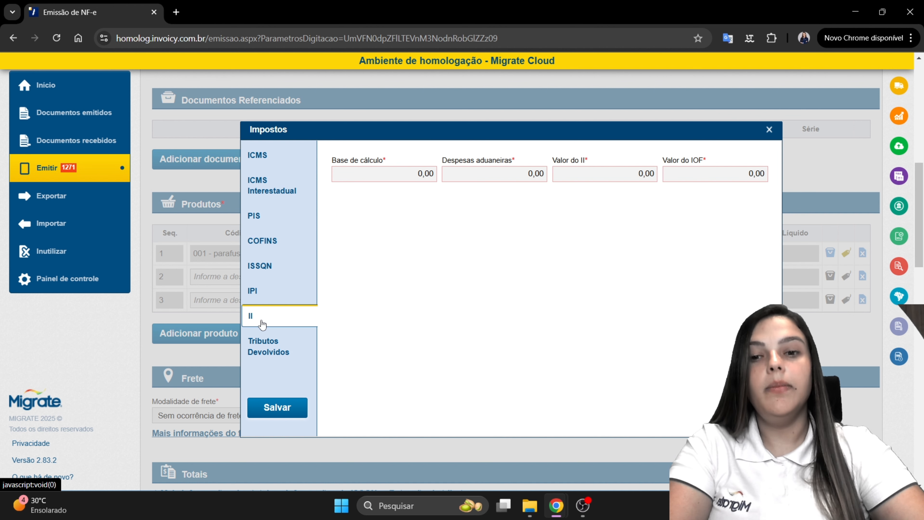
pyautogui.click(269, 349)
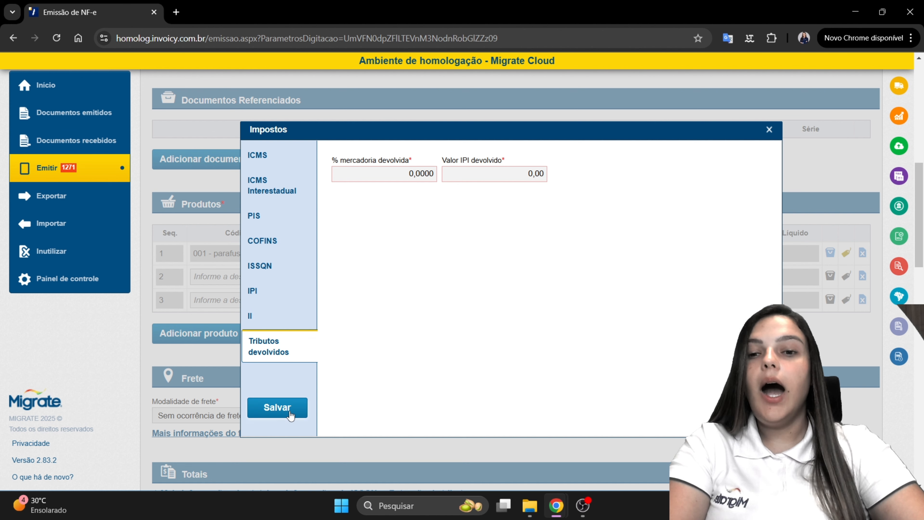
pyautogui.click(277, 408)
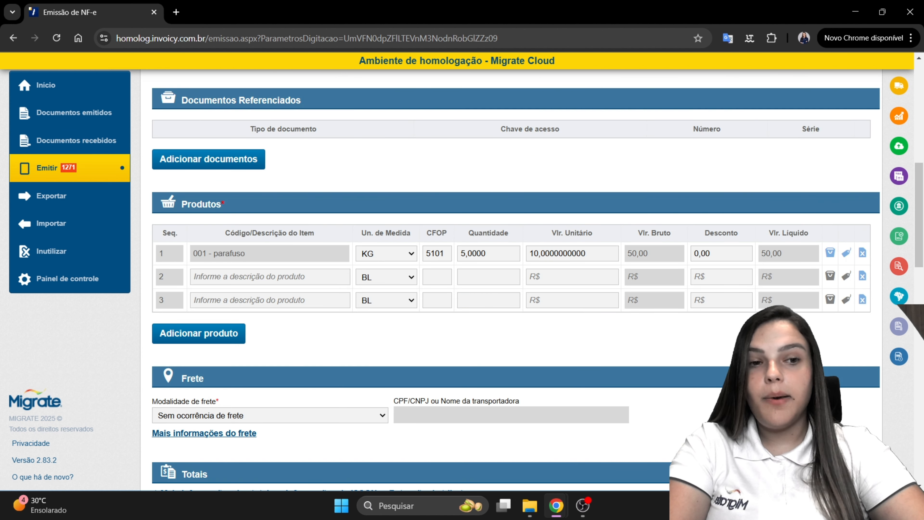
# Add two more empty product rows to the Produtos section
pyautogui.click(203, 278)
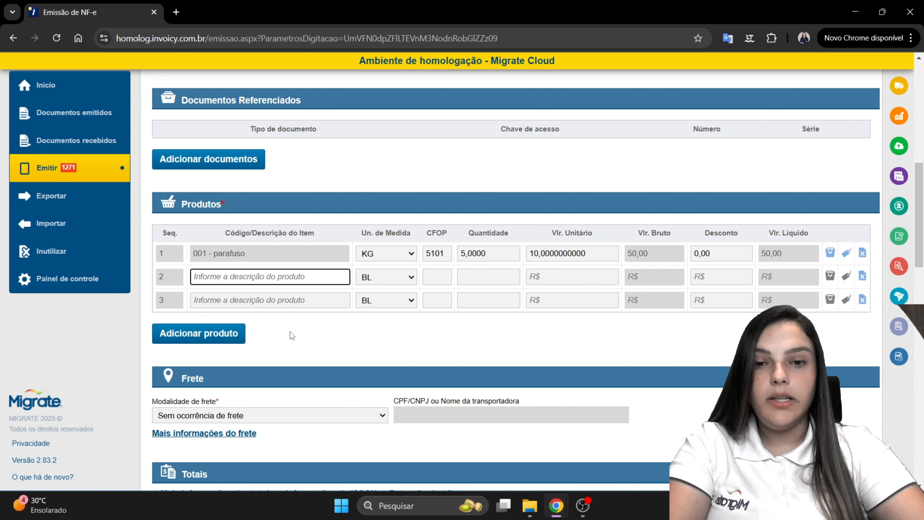
pyautogui.click(192, 333)
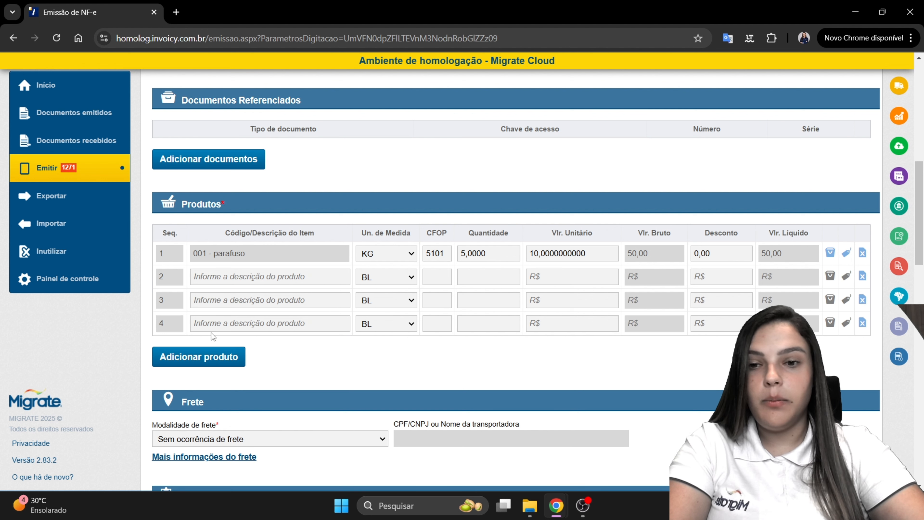
pyautogui.click(214, 356)
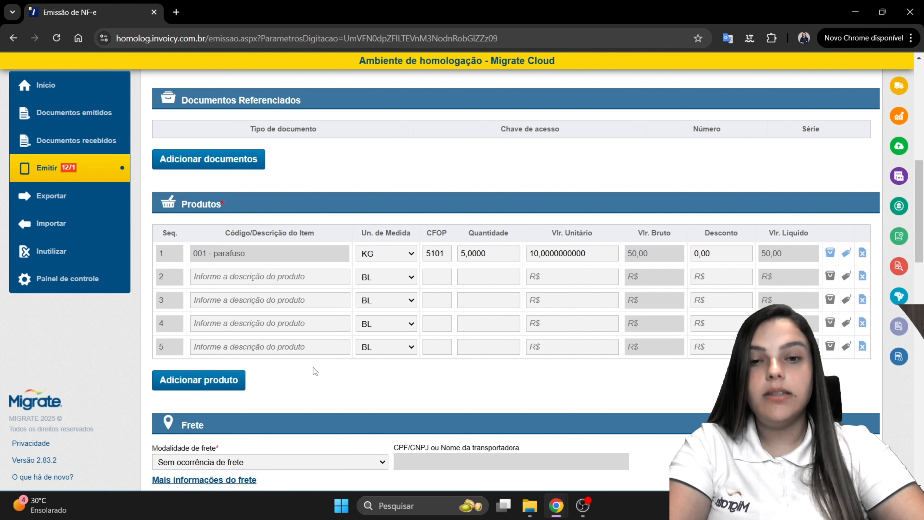
# Examine the available freight modalities in the Frete section
pyautogui.scroll(-5, 313, 367)
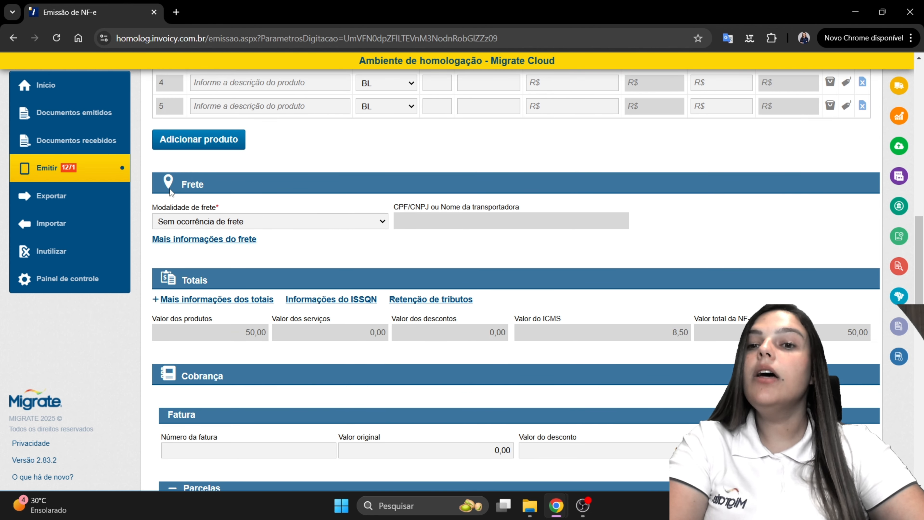
pyautogui.doubleClick(192, 184)
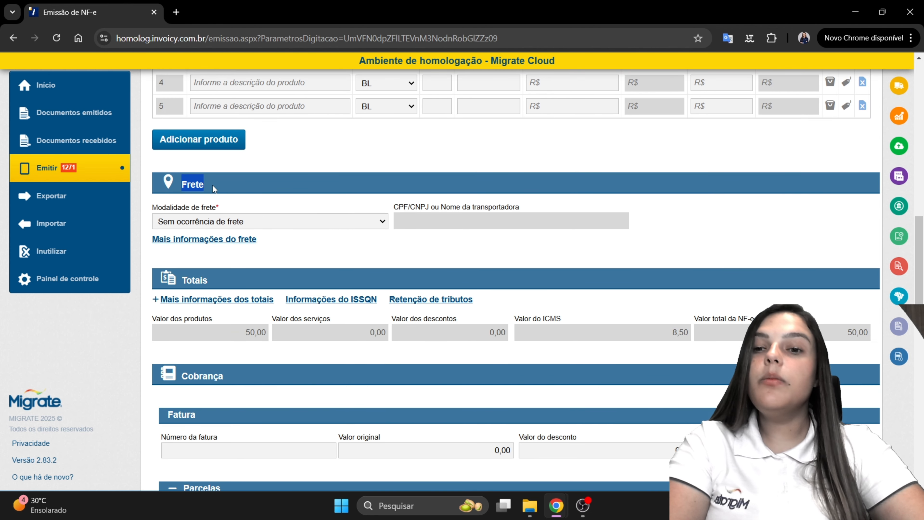
pyautogui.click(215, 222)
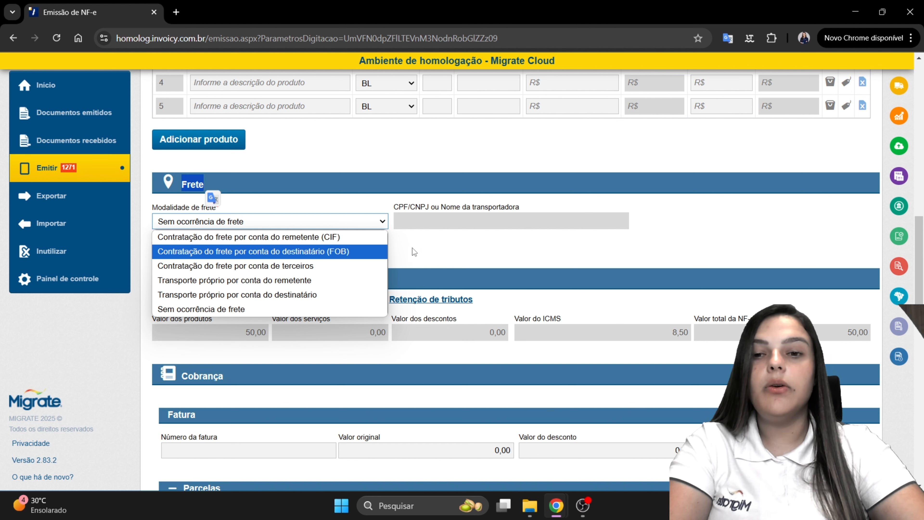
pyautogui.click(430, 240)
# Try the freight modality Transporte próprio por conta do remetente with a carrier search by name, and return to Sem ocorrência de frete
pyautogui.click(269, 223)
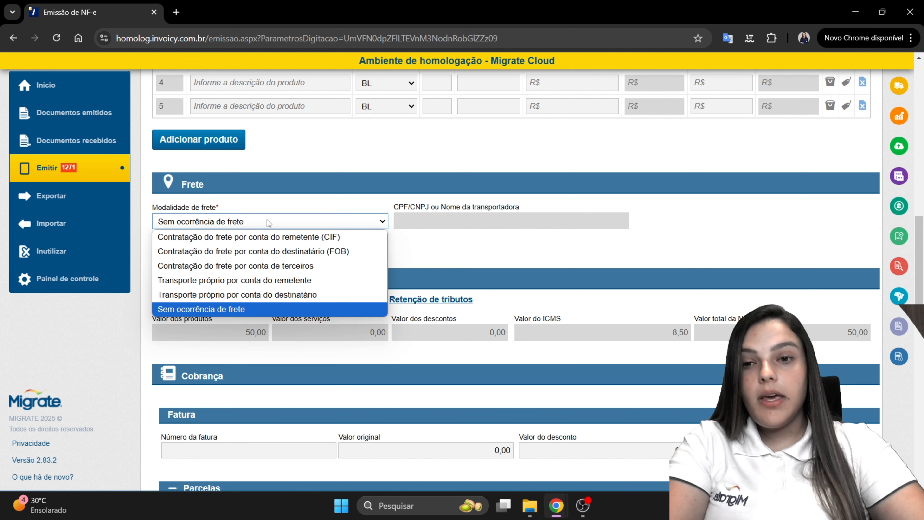
pyautogui.click(307, 281)
pyautogui.click(439, 221)
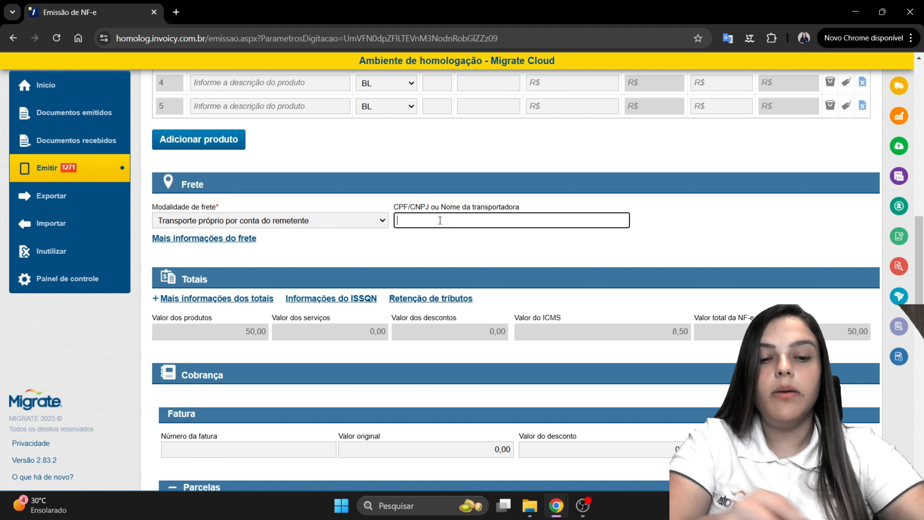
pyautogui.write('ELIA')
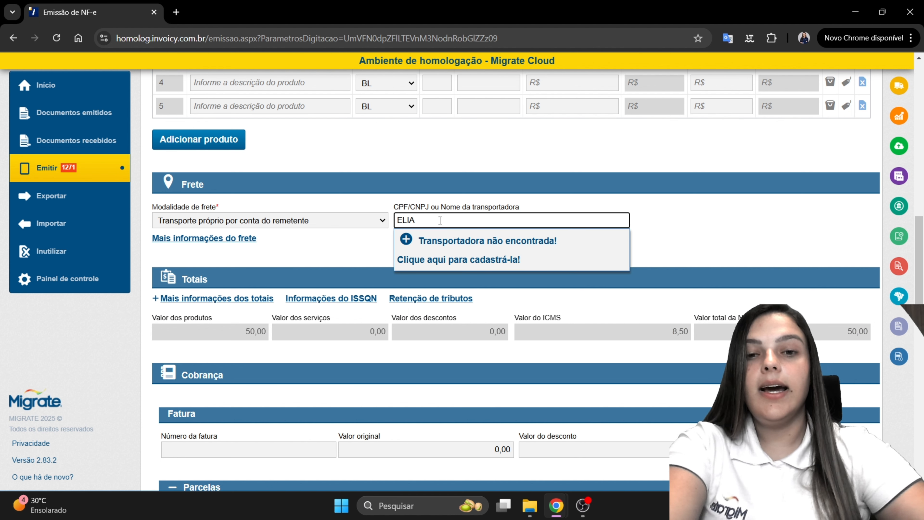
pyautogui.press('BackSpace')
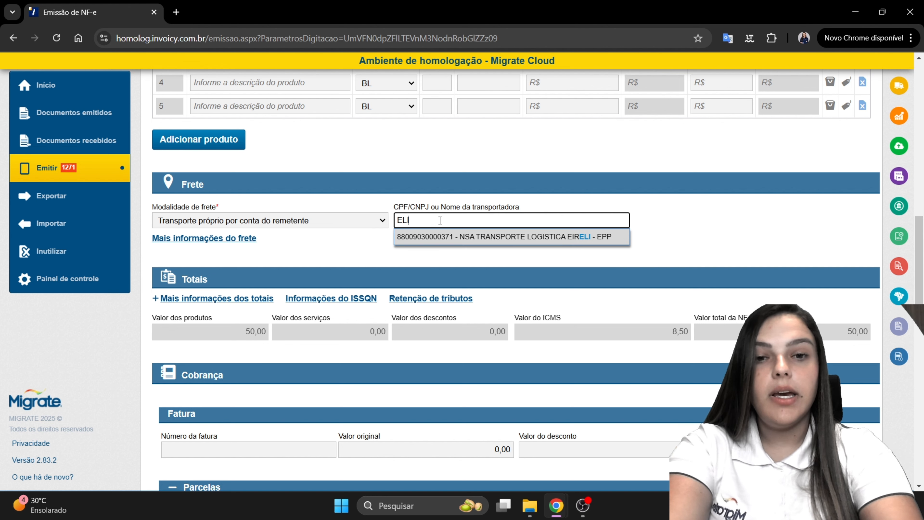
pyautogui.press('BackSpace')
pyautogui.press('BackSpace')
pyautogui.press('BackSpace')
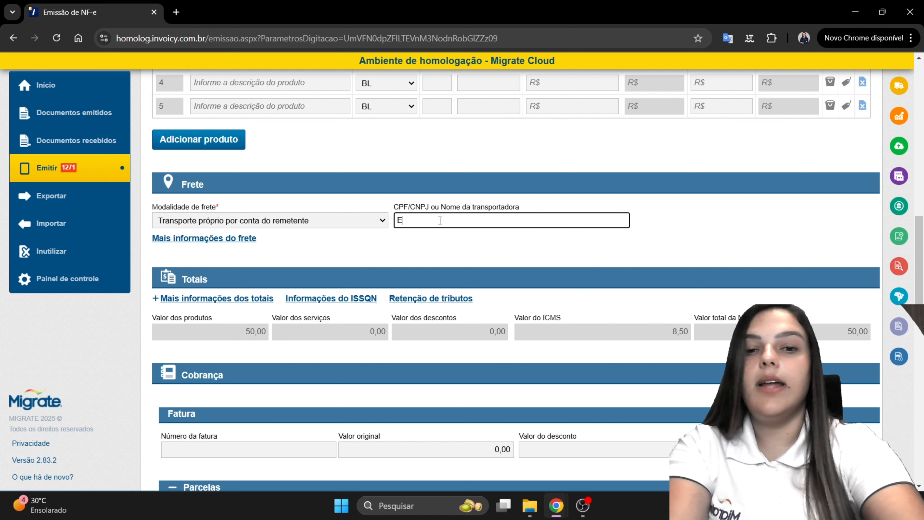
pyautogui.click(321, 221)
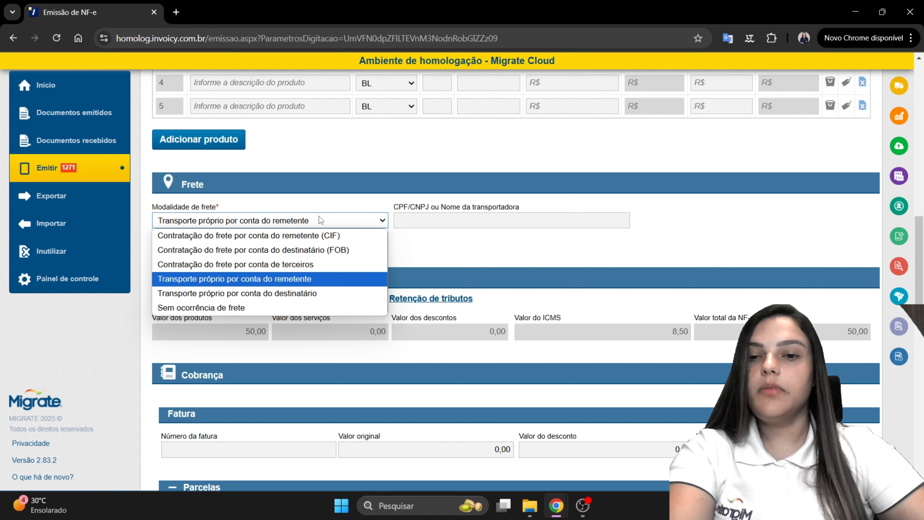
pyautogui.click(313, 307)
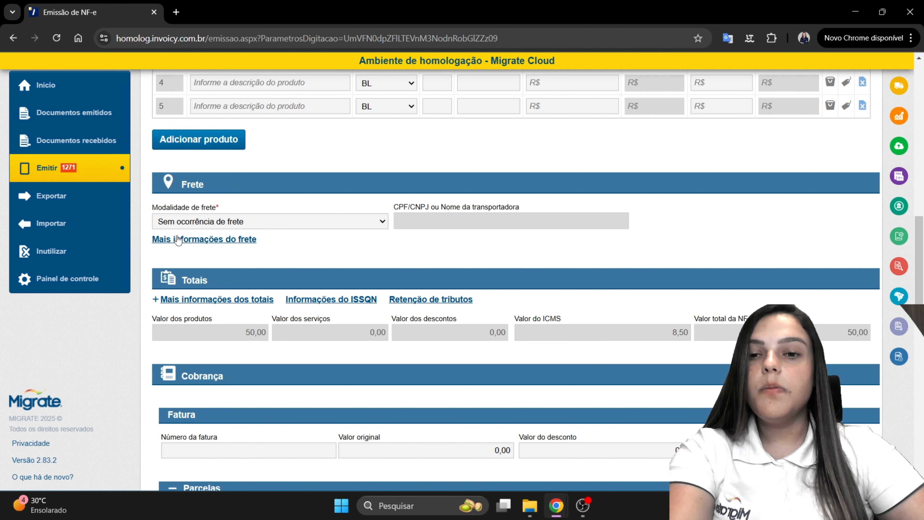
# Review the vehicle and trailer fields in the additional freight information and save it without entries
pyautogui.click(214, 243)
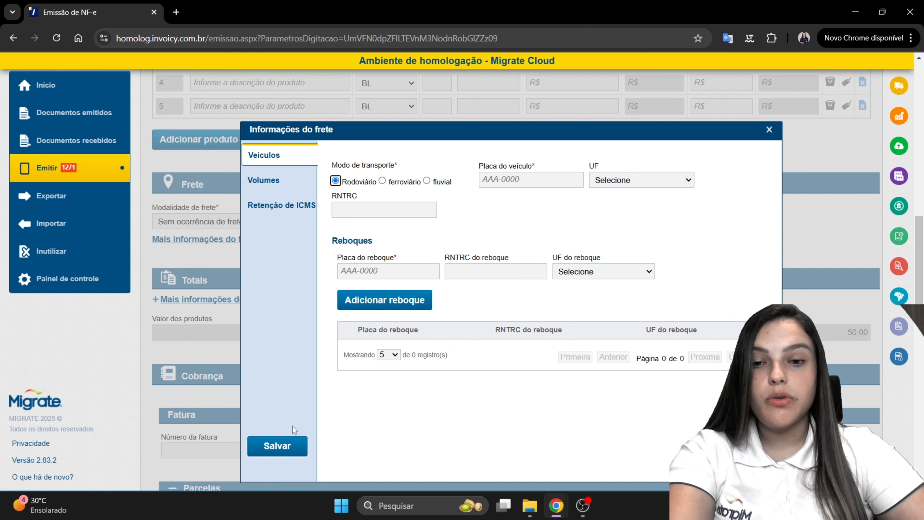
pyautogui.click(295, 442)
# Expand the additional information of the Totais section and review the tax totals
pyautogui.scroll(-3, 346, 239)
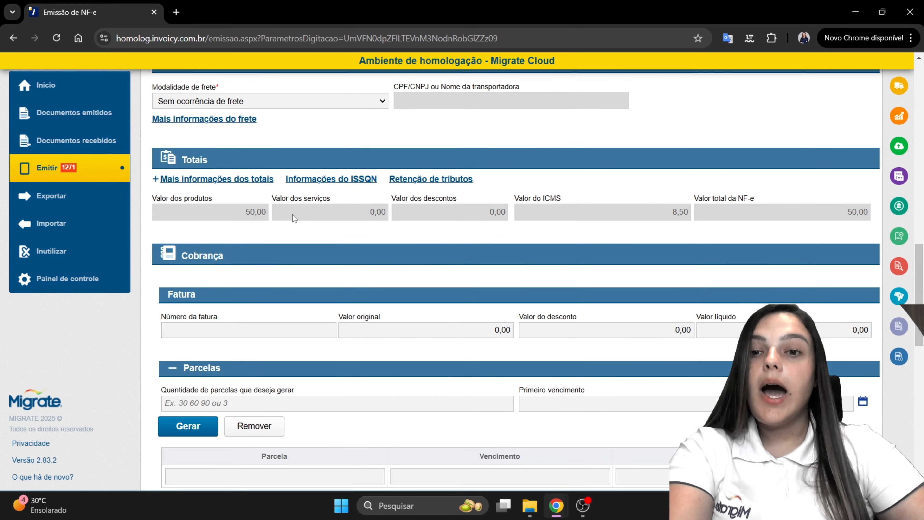
pyautogui.click(265, 180)
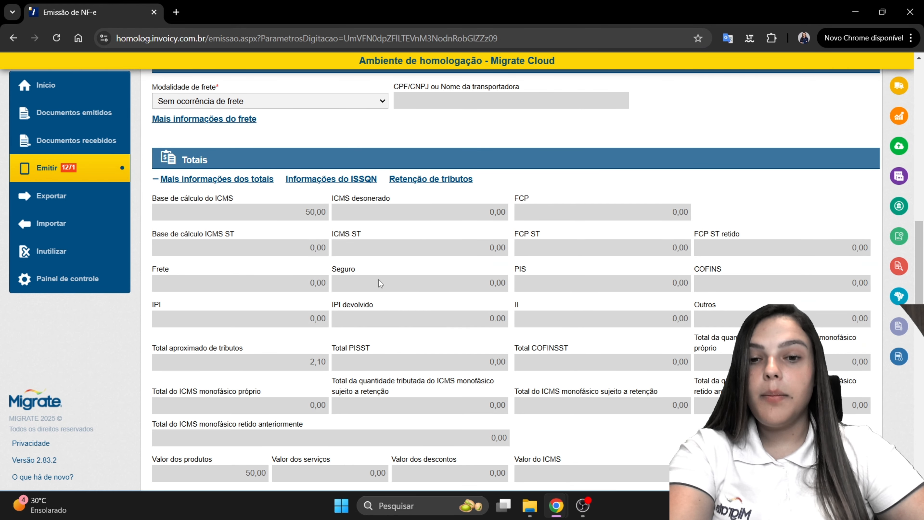
pyautogui.scroll(-3, 379, 280)
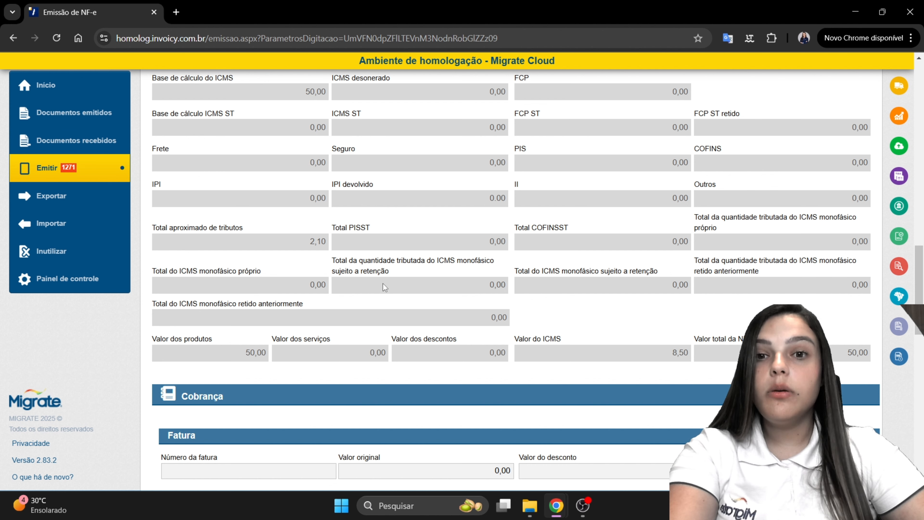
pyautogui.scroll(2, 383, 283)
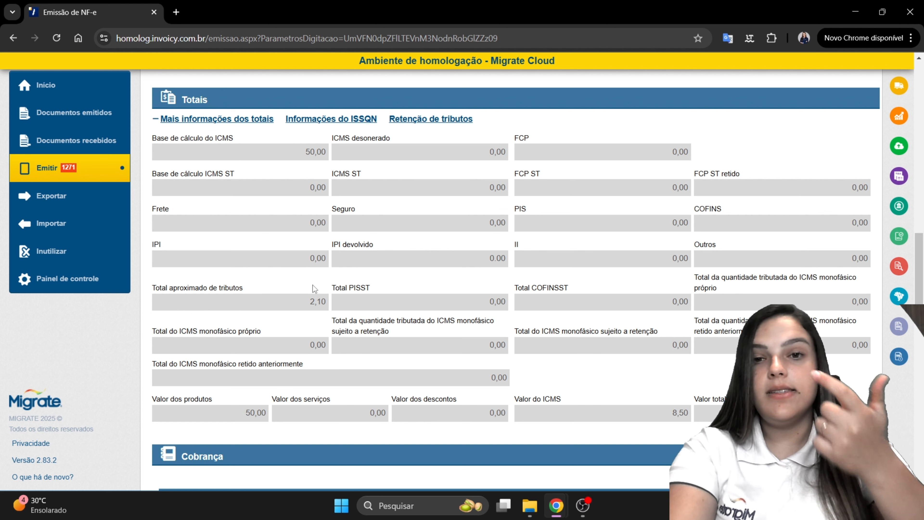
# Review the Cobrança section, comparing the Fatura and Parcelas fields with the value under Informações de pagamento
pyautogui.scroll(-6, 311, 285)
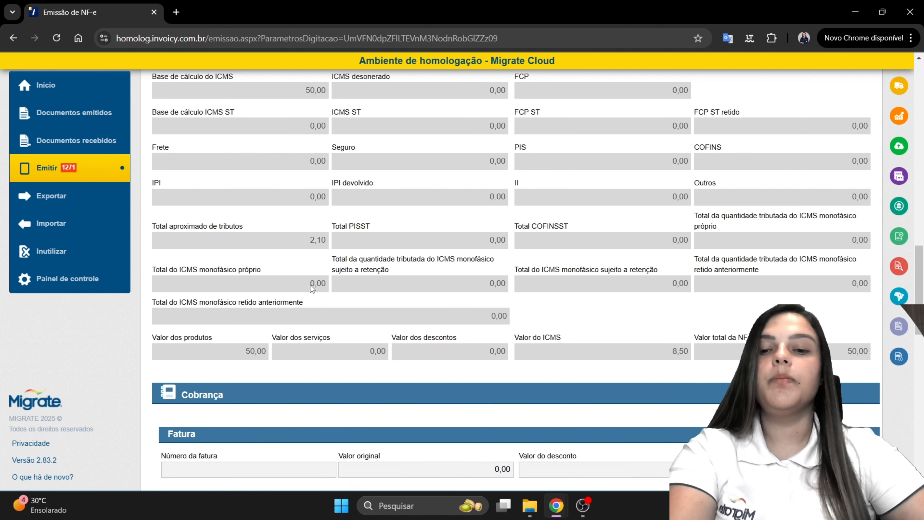
pyautogui.moveTo(178, 154); pyautogui.dragTo(239, 149)
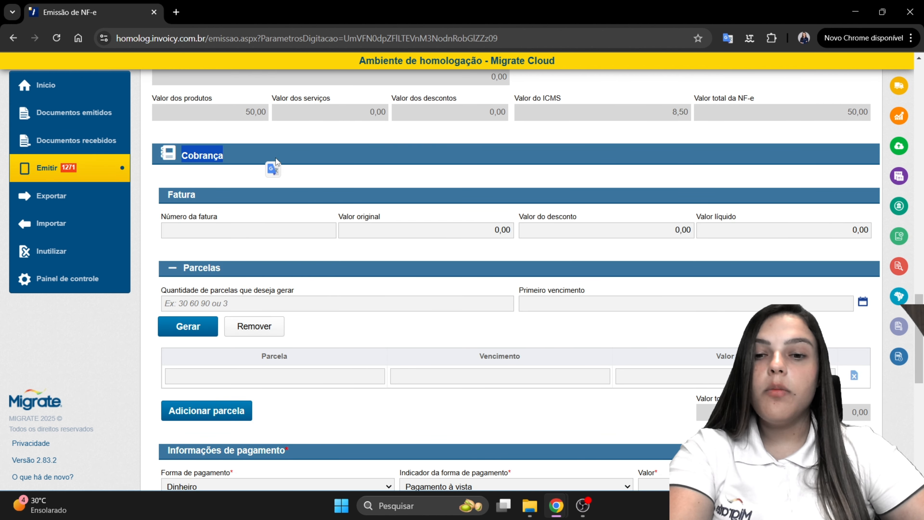
pyautogui.scroll(-3, 309, 255)
pyautogui.click(334, 261)
pyautogui.scroll(3, 350, 290)
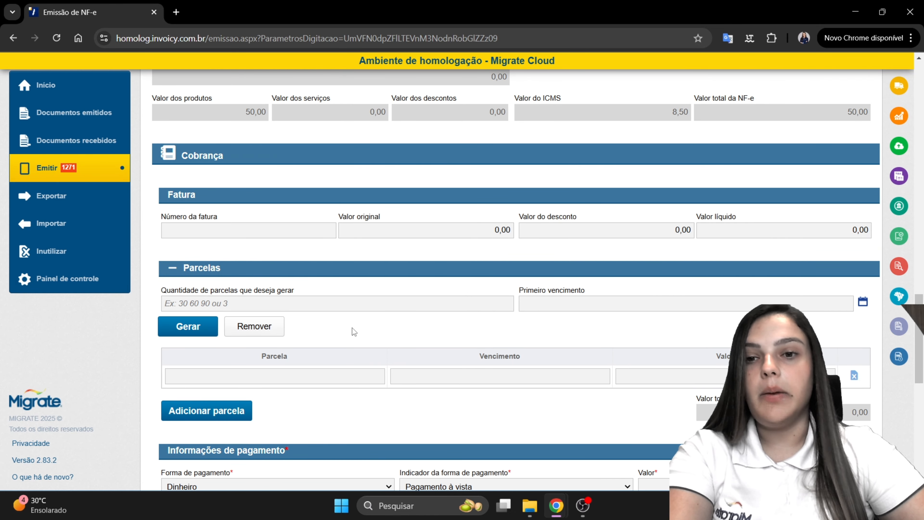
pyautogui.scroll(-3, 279, 264)
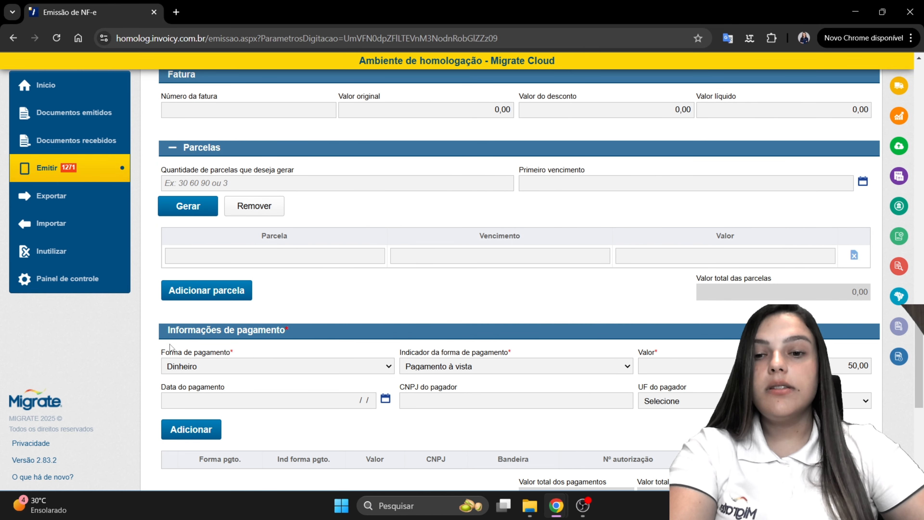
pyautogui.moveTo(169, 330); pyautogui.dragTo(294, 310)
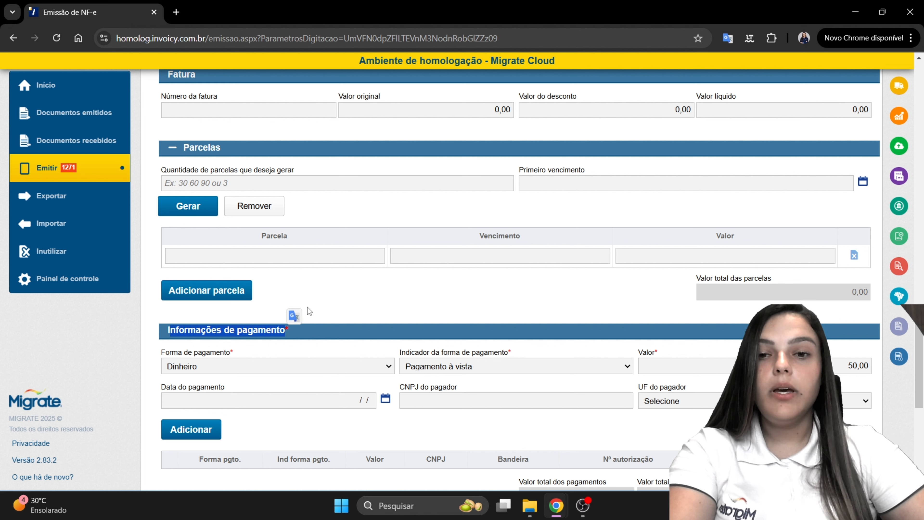
pyautogui.scroll(2, 308, 311)
pyautogui.moveTo(187, 94); pyautogui.dragTo(219, 152)
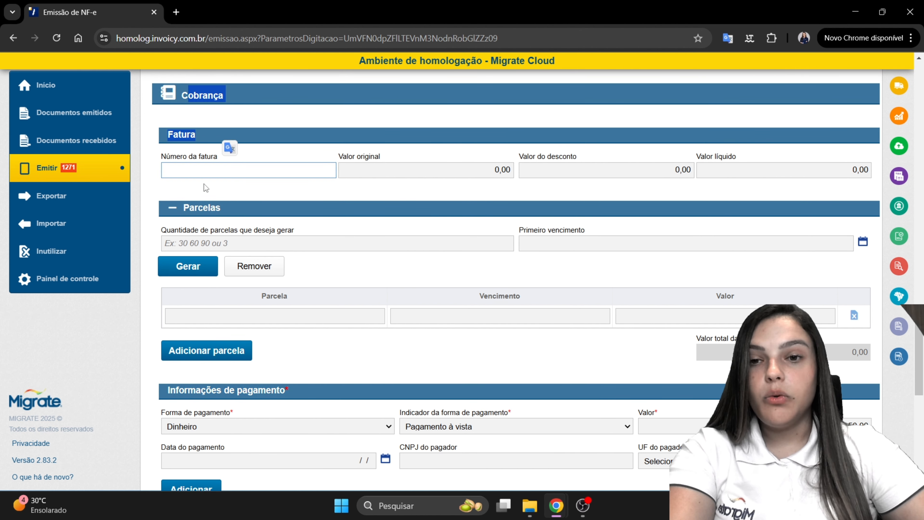
pyautogui.click(291, 189)
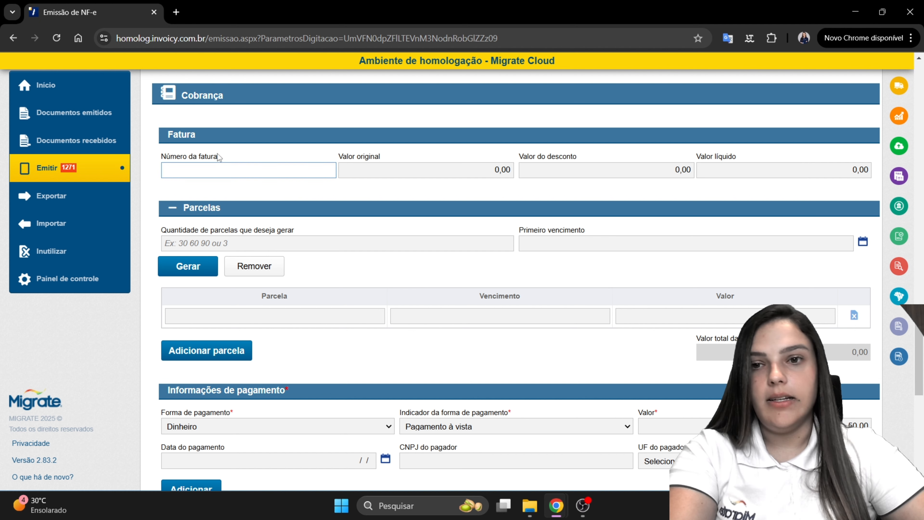
pyautogui.moveTo(166, 135); pyautogui.dragTo(203, 135)
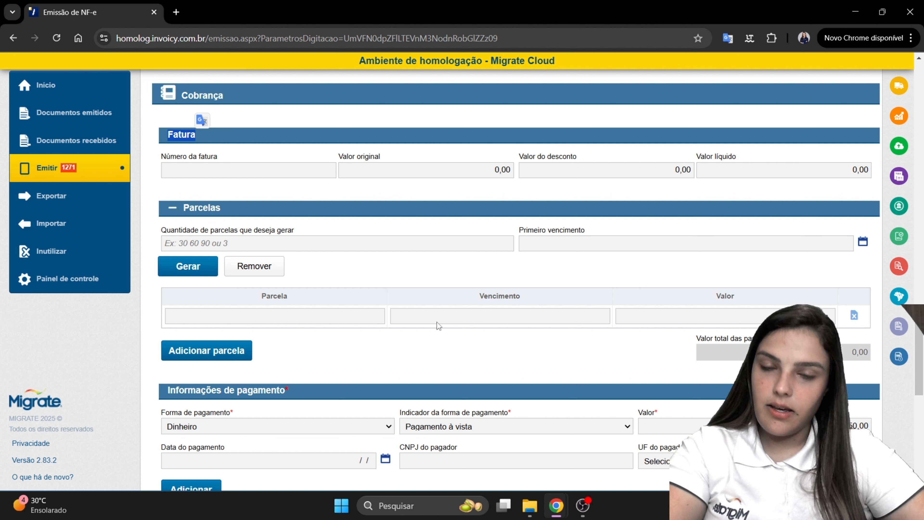
pyautogui.click(771, 170)
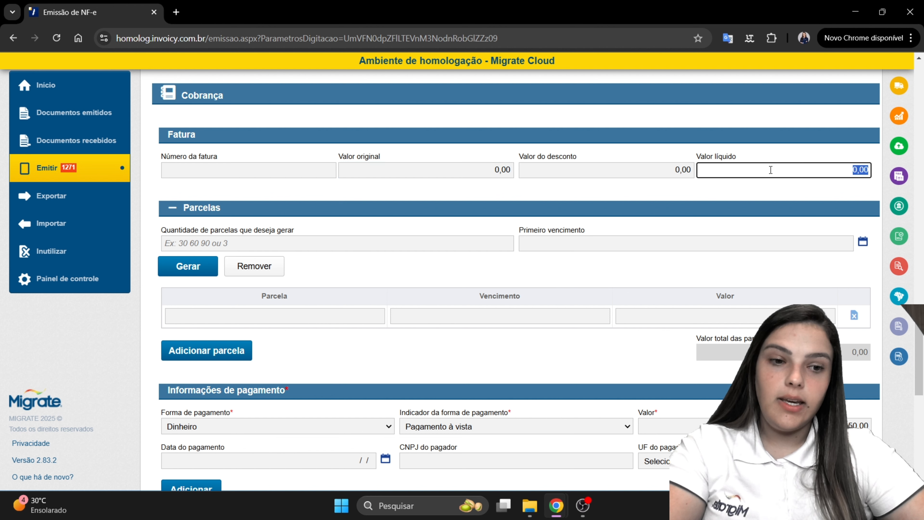
pyautogui.click(768, 426)
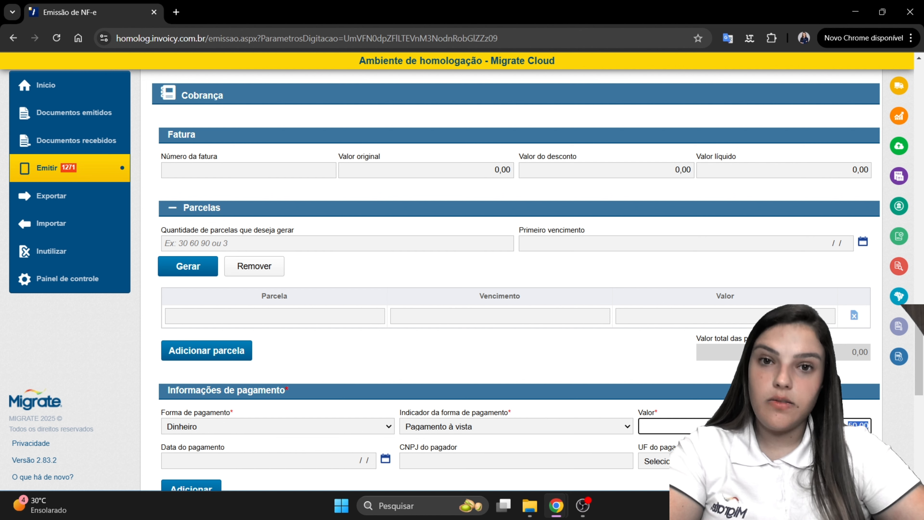
# Set the Fatura's number to 125 and its original value to 50,00
pyautogui.click(309, 168)
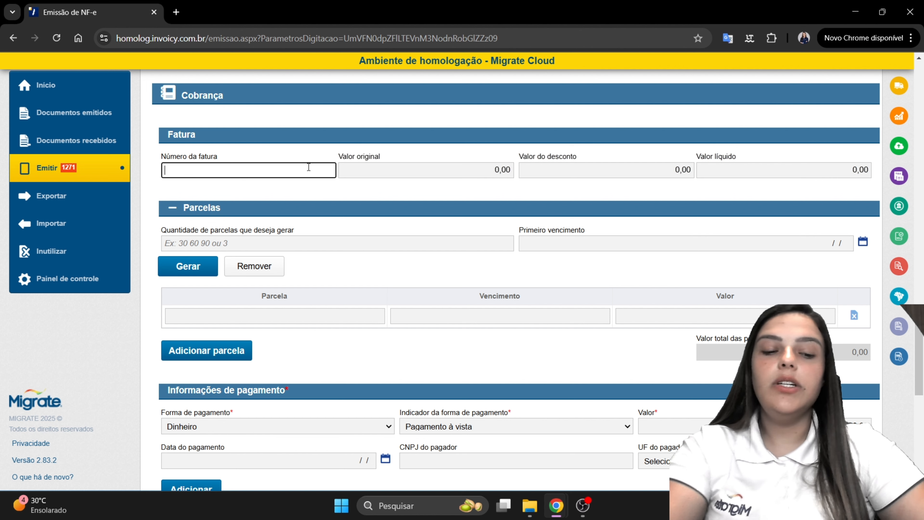
pyautogui.write('125')
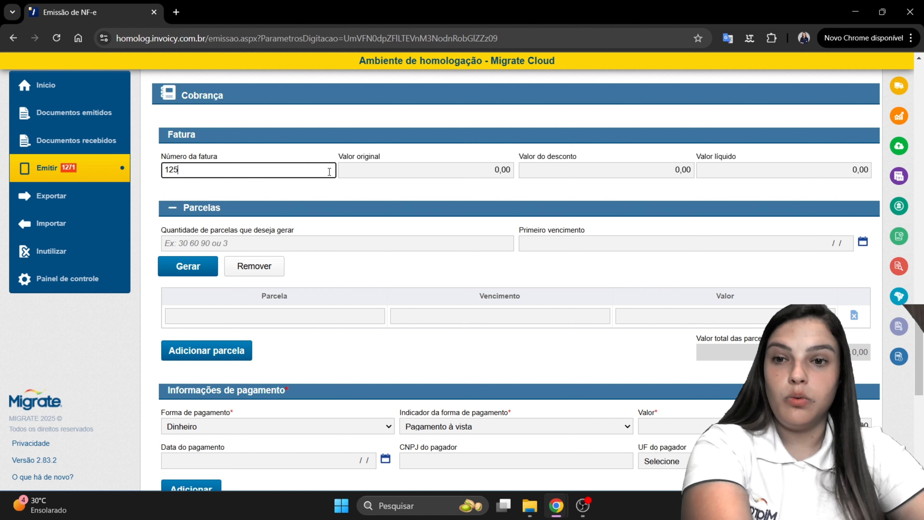
pyautogui.click(399, 170)
pyautogui.write('5')
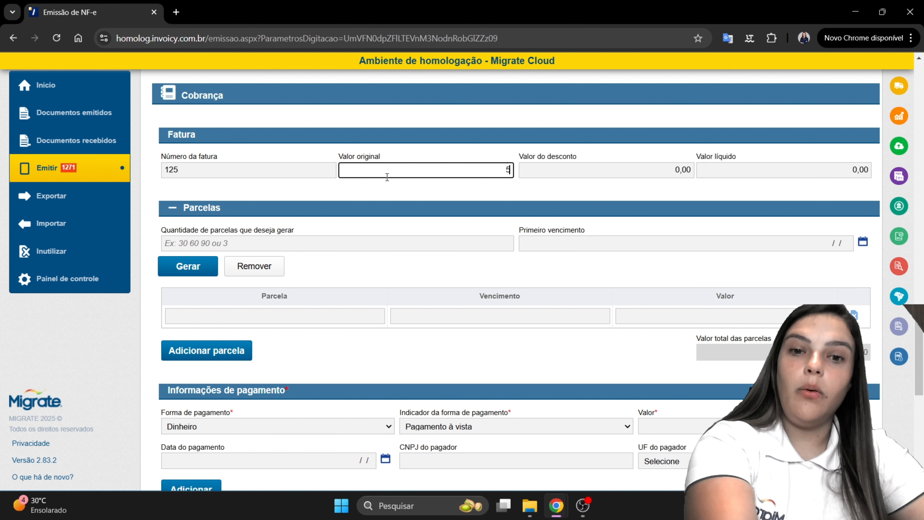
pyautogui.write('0')
pyautogui.click(462, 191)
# Leave the Fatura's discount value at 0,00 and set its net value to 50,00
pyautogui.click(549, 174)
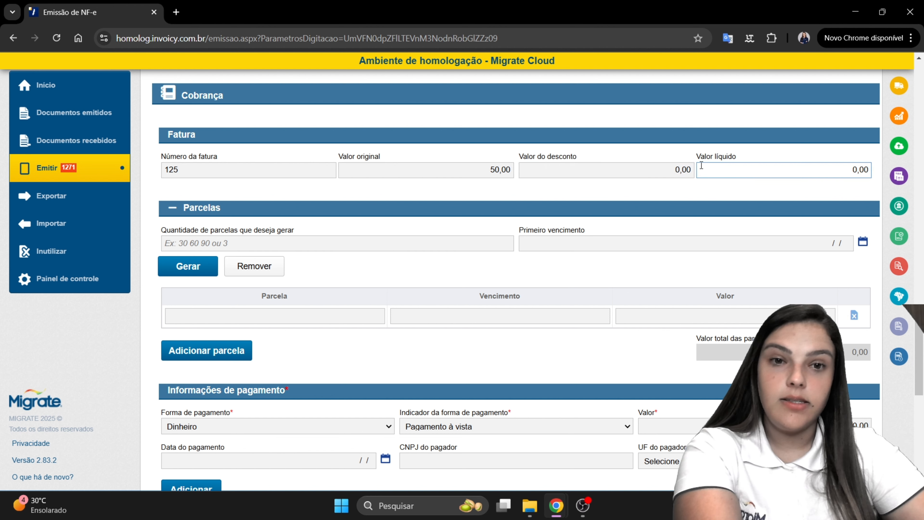
pyautogui.moveTo(528, 156); pyautogui.dragTo(592, 148)
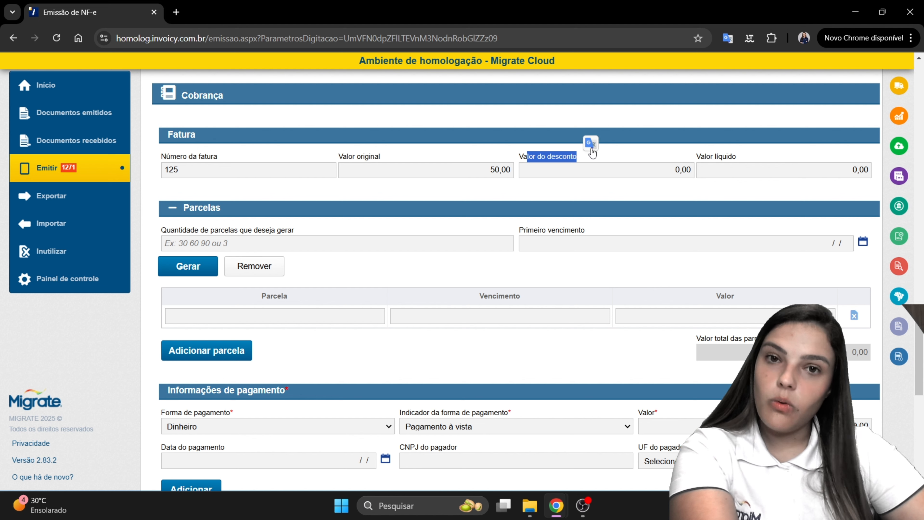
pyautogui.click(727, 172)
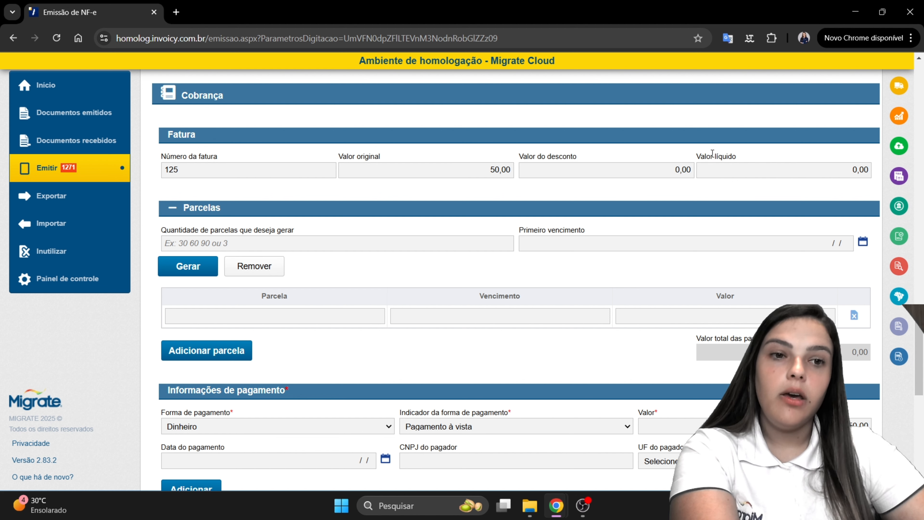
pyautogui.click(468, 169)
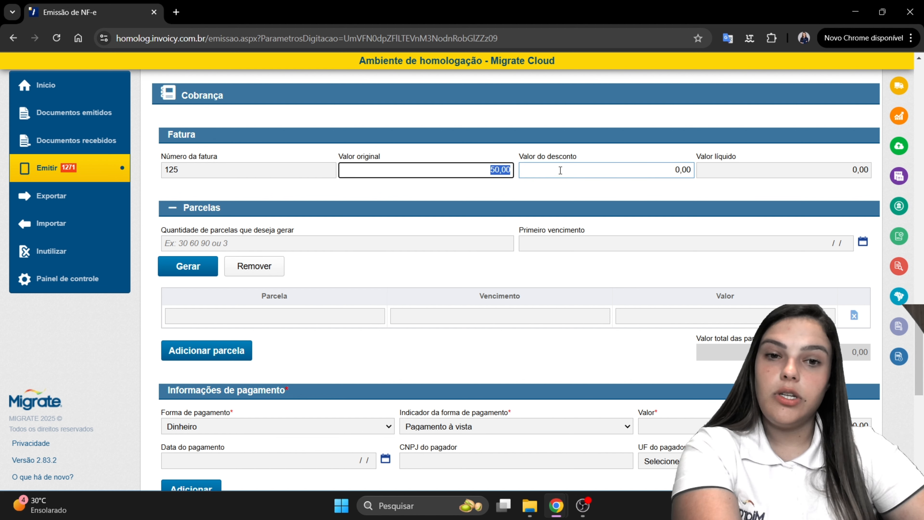
pyautogui.click(589, 169)
pyautogui.click(729, 175)
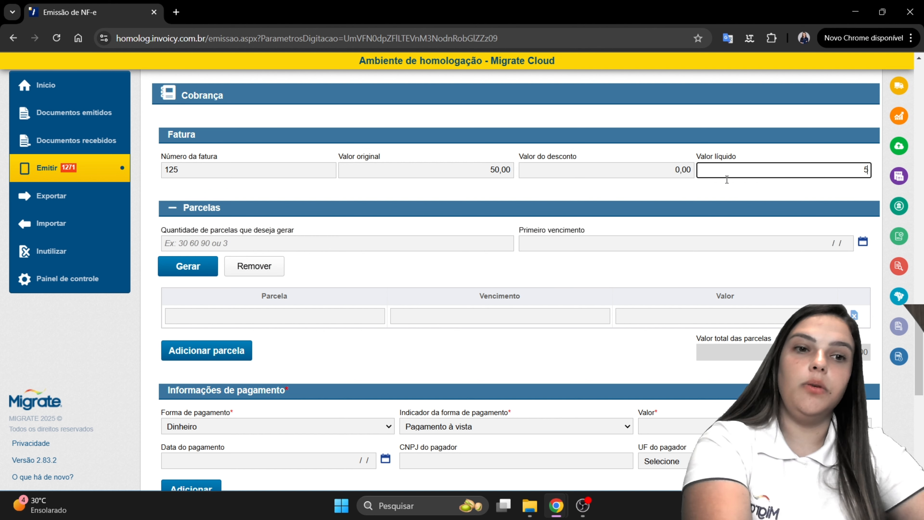
pyautogui.click(722, 196)
# Generate 2 installments in the Parcelas section with the first due date set to 26/03/2025
pyautogui.scroll(-2, 716, 207)
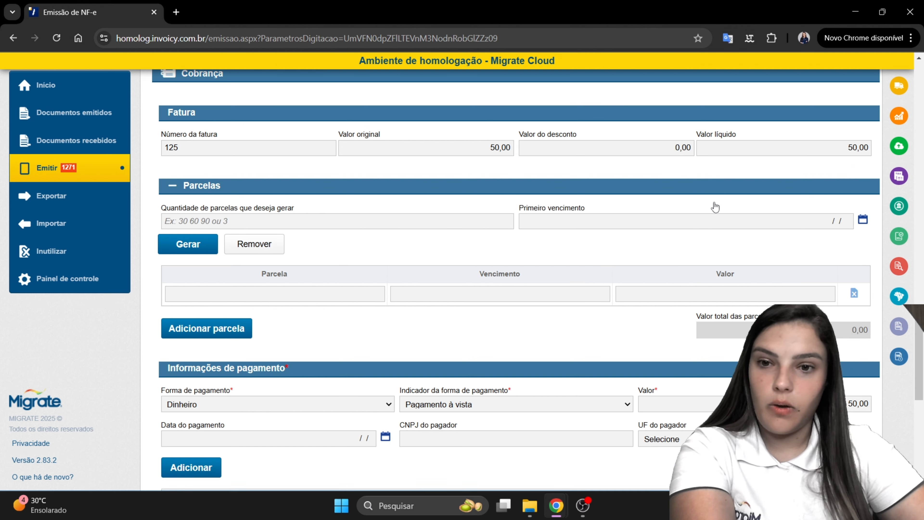
pyautogui.click(199, 185)
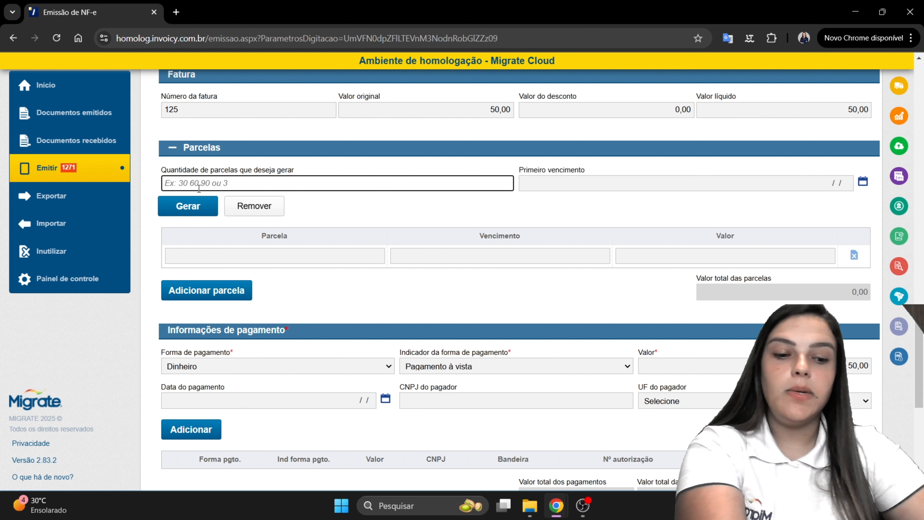
pyautogui.write('2')
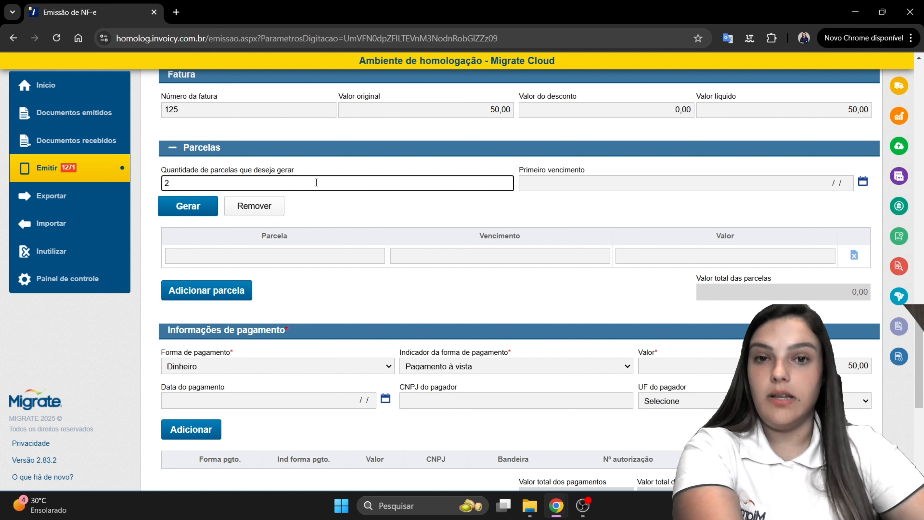
pyautogui.click(556, 182)
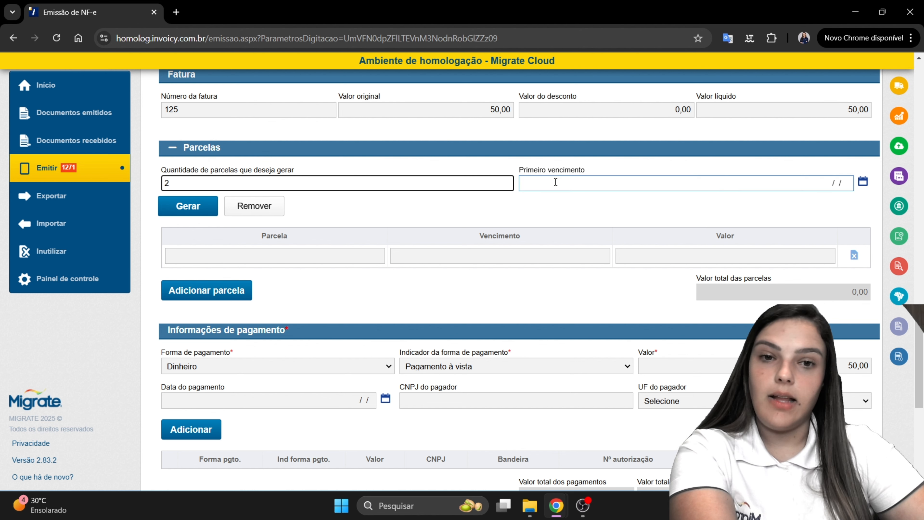
pyautogui.click(556, 182)
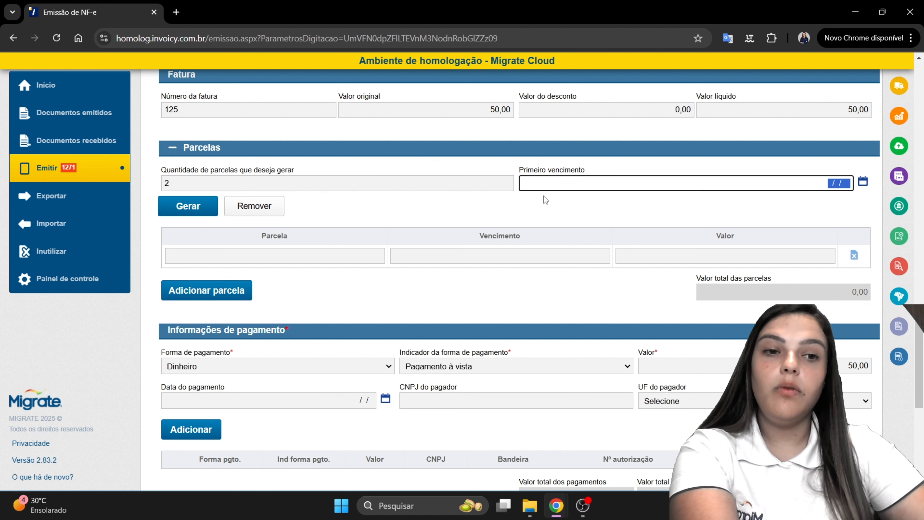
pyautogui.click(863, 183)
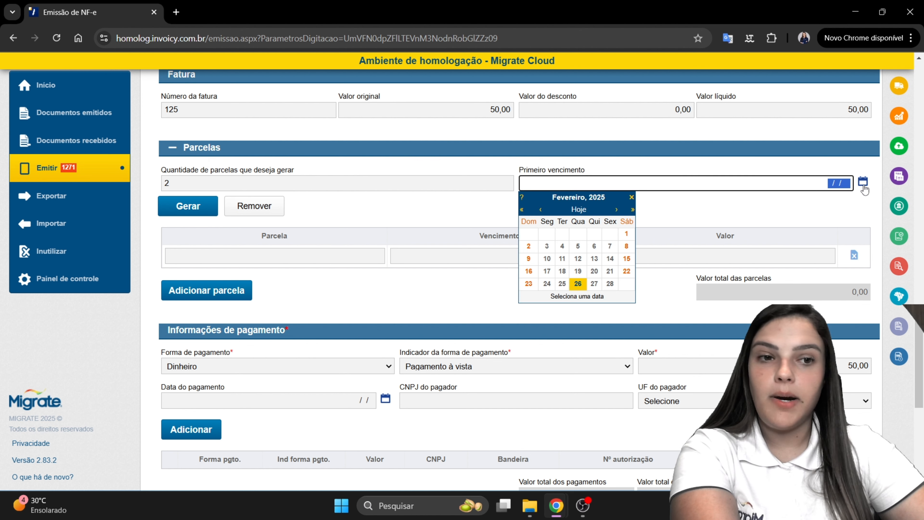
pyautogui.click(616, 210)
pyautogui.click(579, 283)
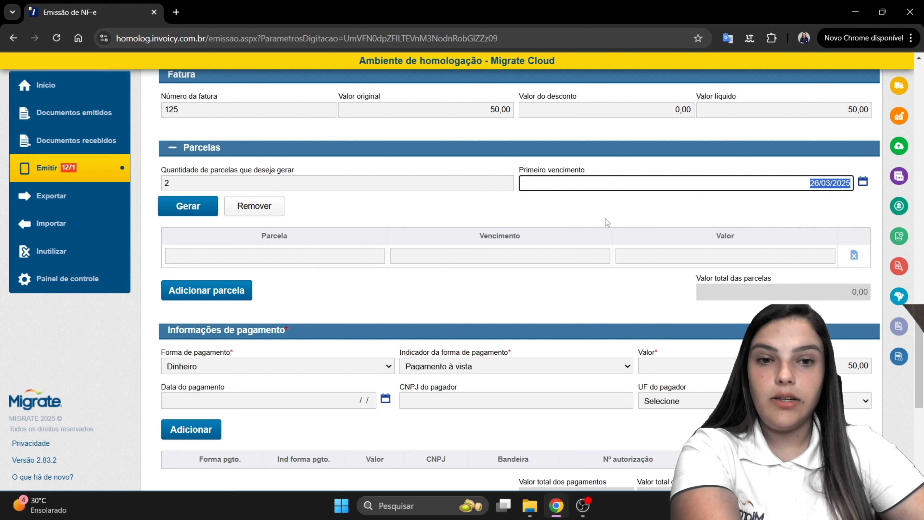
pyautogui.click(193, 209)
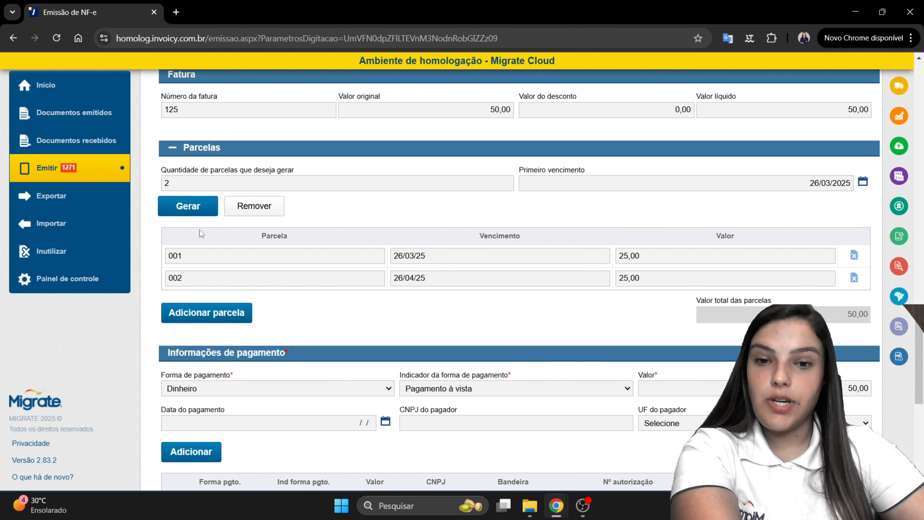
# Review the generated installments' due dates and values against the Fatura's original value
pyautogui.doubleClick(507, 110)
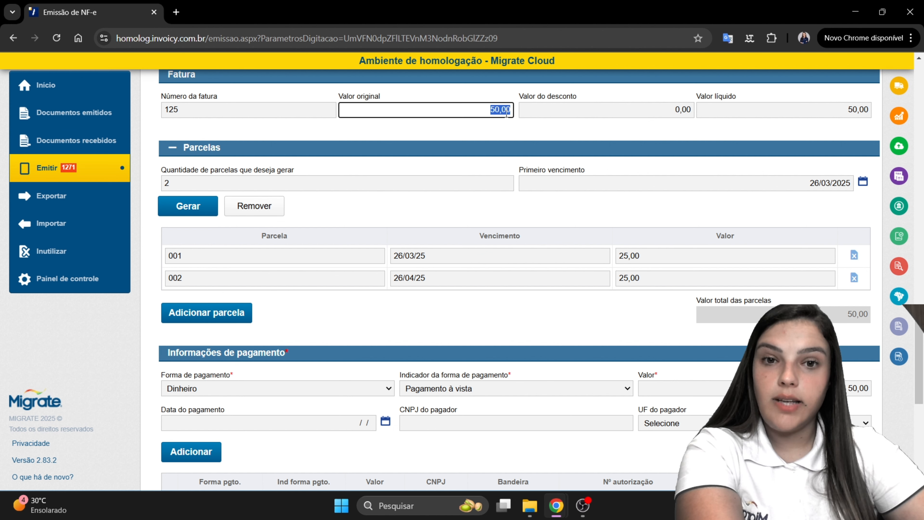
pyautogui.click(255, 184)
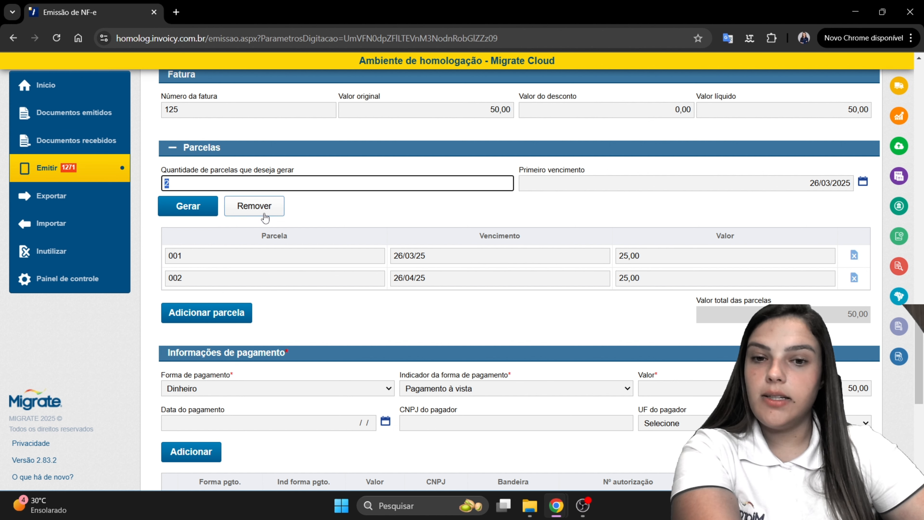
pyautogui.click(414, 254)
pyautogui.moveTo(477, 236); pyautogui.dragTo(529, 238)
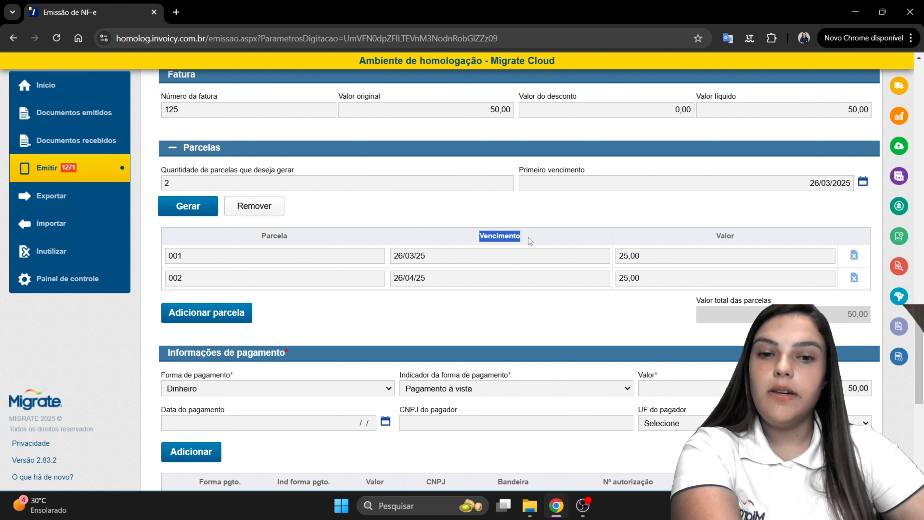
pyautogui.click(414, 322)
pyautogui.click(459, 253)
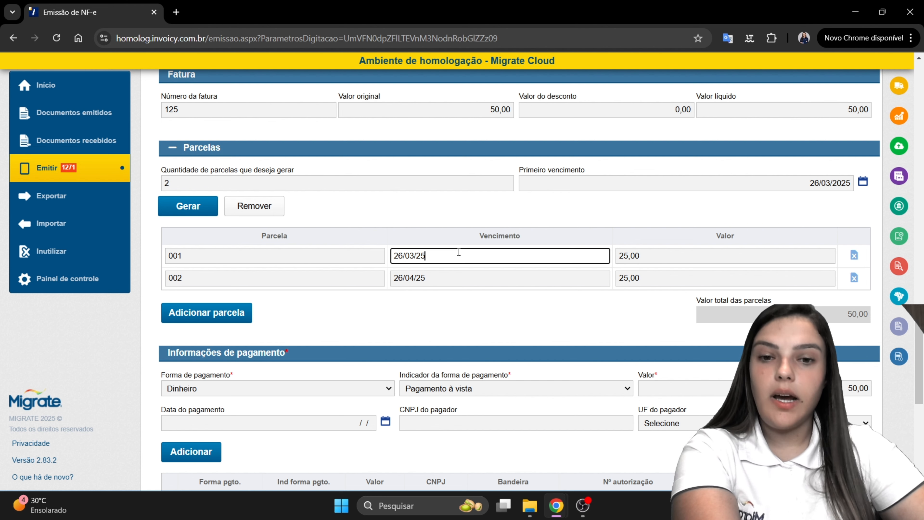
pyautogui.click(451, 278)
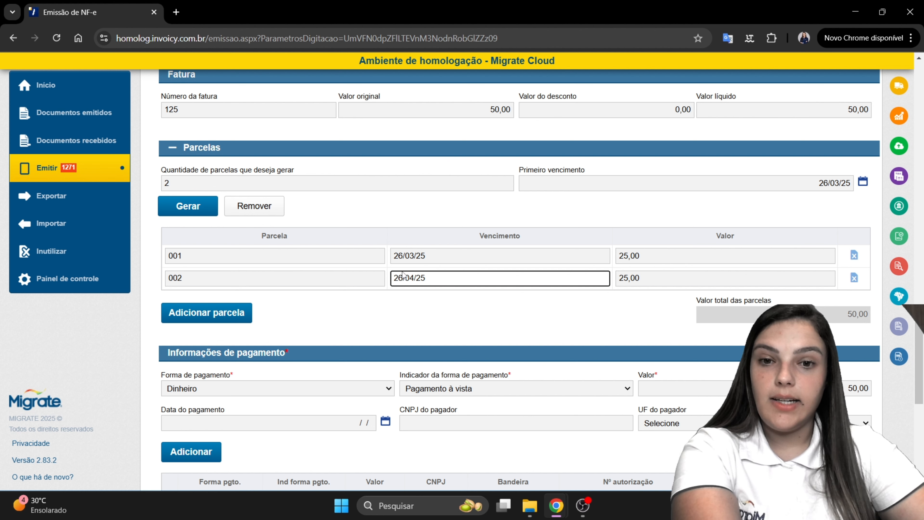
pyautogui.click(683, 254)
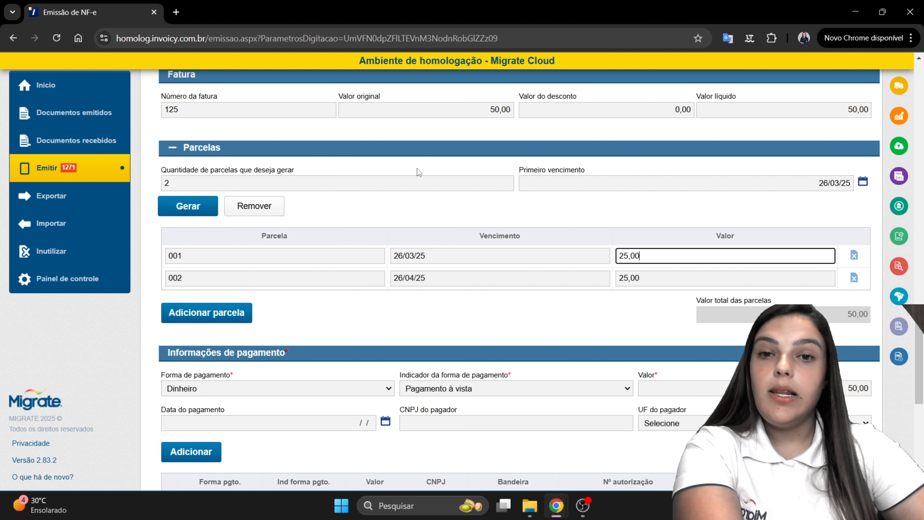
pyautogui.scroll(1, 376, 298)
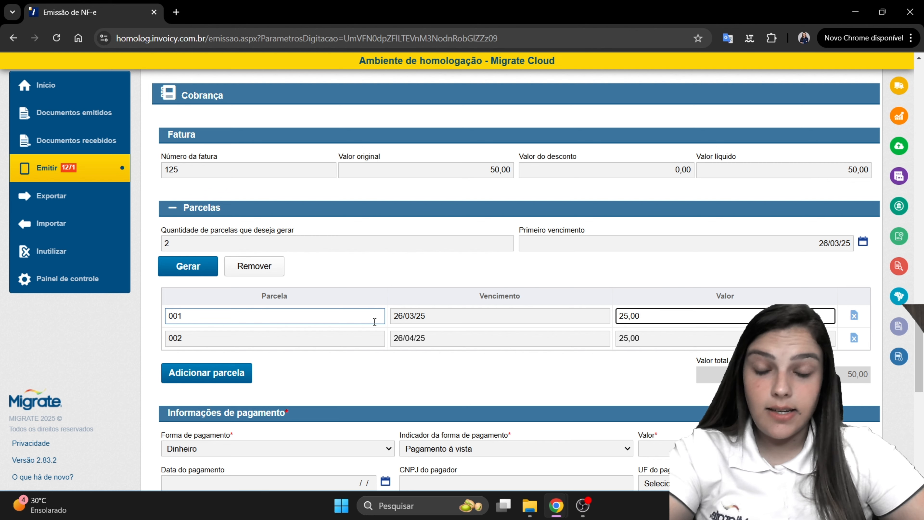
# Set the payment method under Informações de pagamento to Boleto Bancário
pyautogui.scroll(-3, 375, 321)
pyautogui.moveTo(203, 298); pyautogui.dragTo(285, 306)
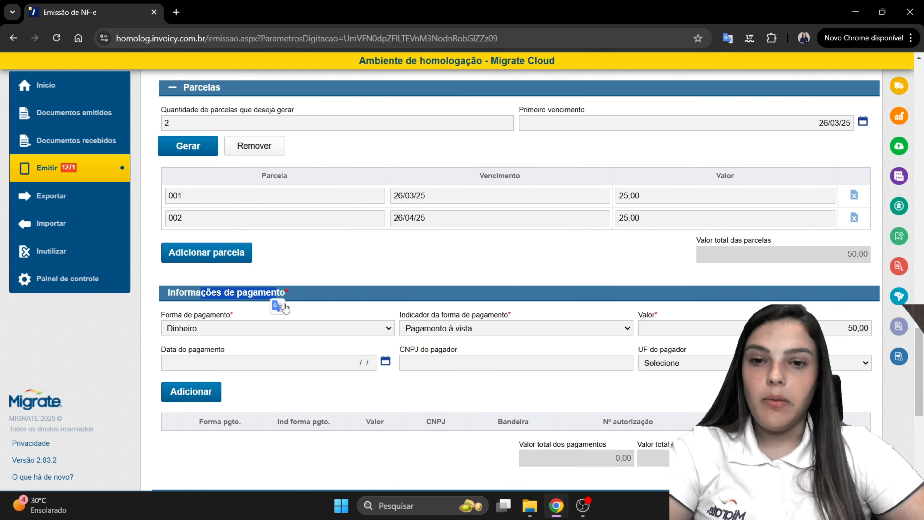
pyautogui.scroll(-2, 286, 308)
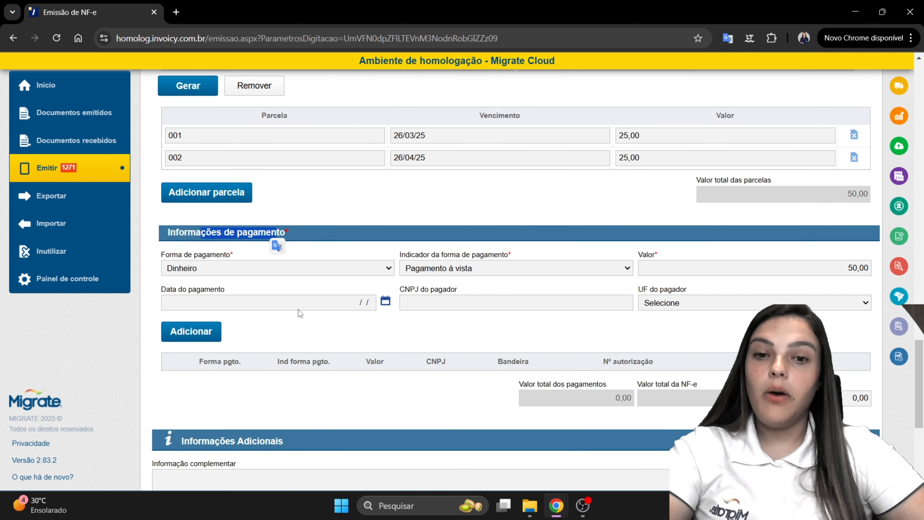
pyautogui.click(344, 268)
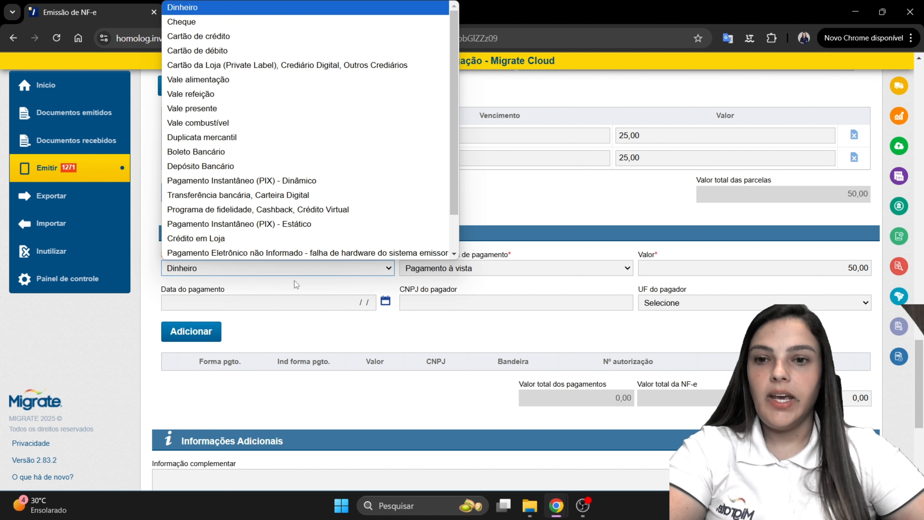
pyautogui.scroll(-1, 212, 141)
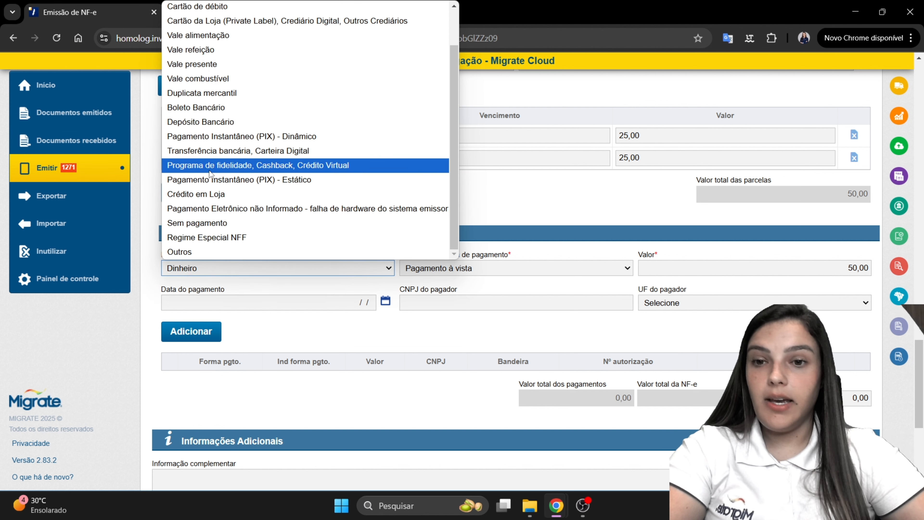
pyautogui.scroll(1, 231, 226)
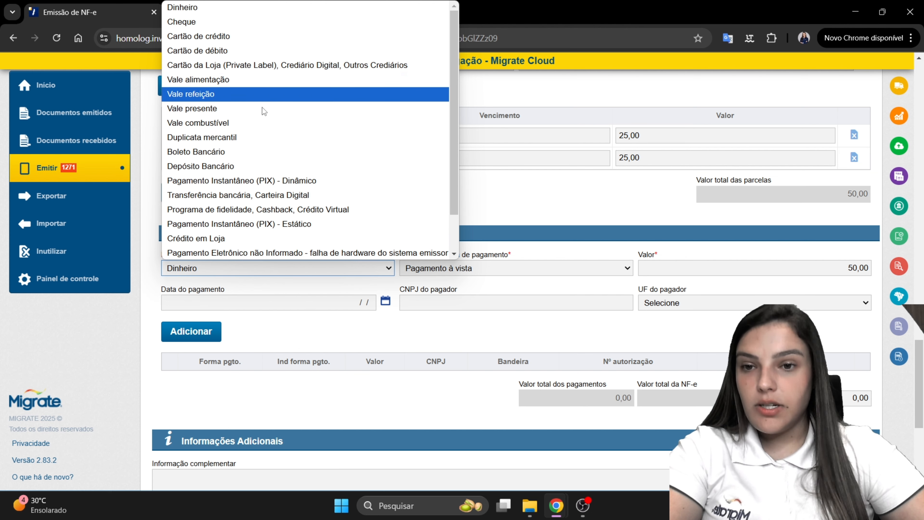
pyautogui.click(249, 152)
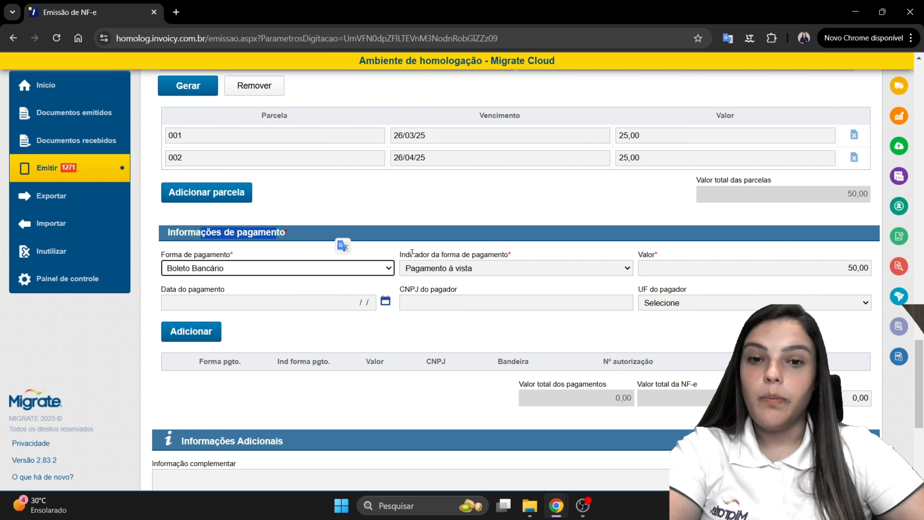
# Set the payment form indicator to Pagamento a prazo and check the payment's Valor field
pyautogui.moveTo(413, 252); pyautogui.dragTo(504, 254)
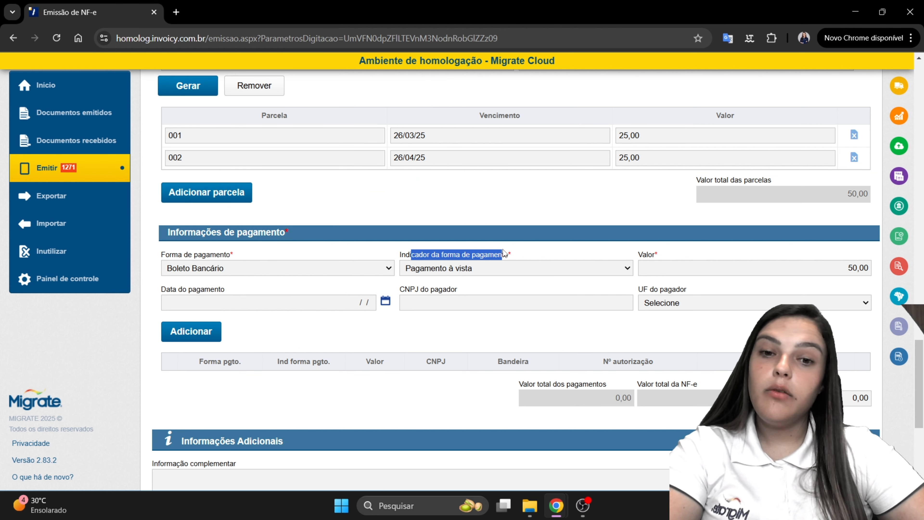
pyautogui.click(458, 271)
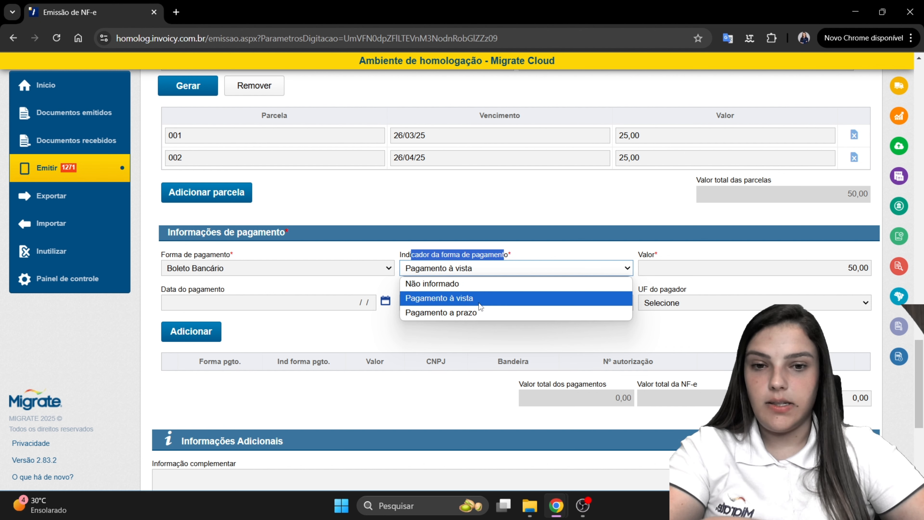
pyautogui.click(475, 315)
pyautogui.click(431, 331)
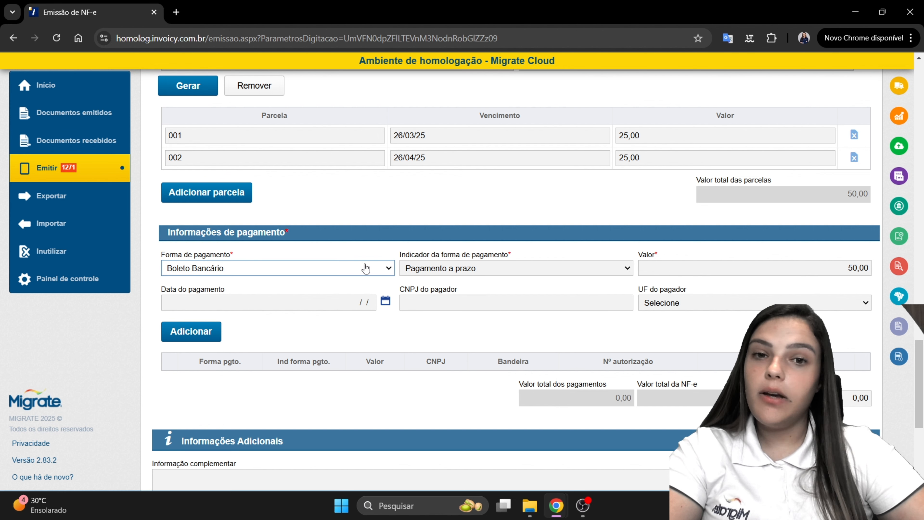
pyautogui.scroll(2, 366, 269)
pyautogui.scroll(-2, 453, 320)
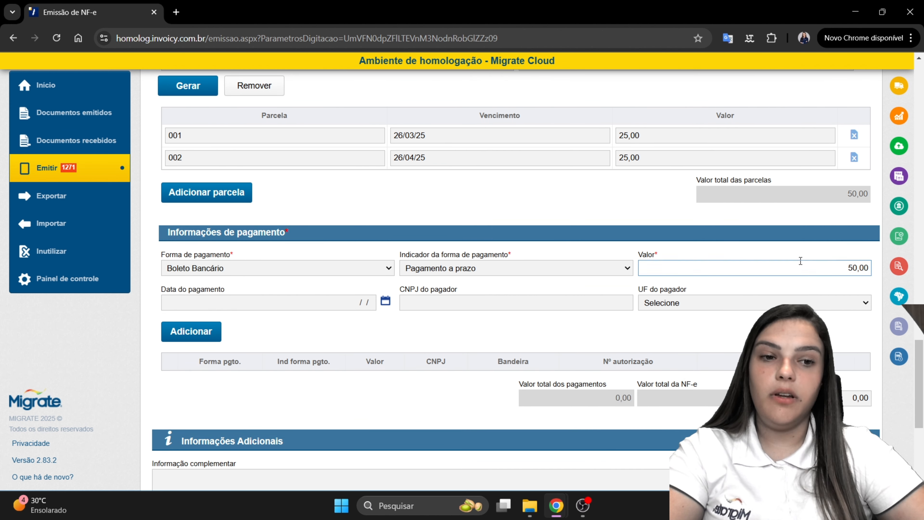
pyautogui.click(802, 266)
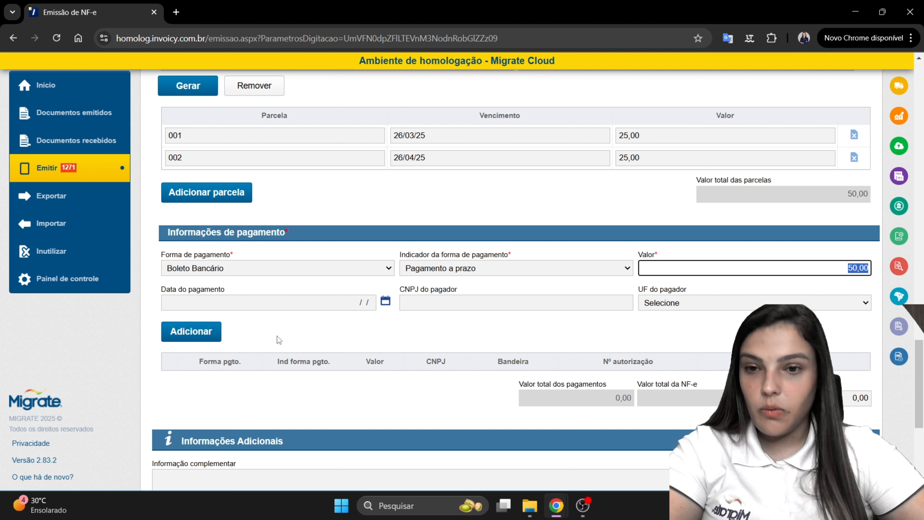
# Set the payment date under Informações de pagamento to 26/03/25
pyautogui.click(242, 304)
pyautogui.click(385, 301)
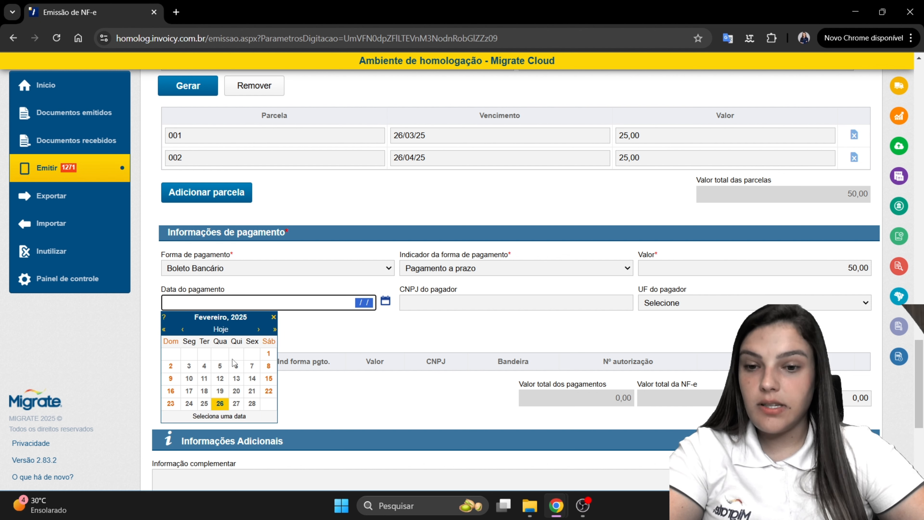
pyautogui.click(258, 329)
pyautogui.click(219, 403)
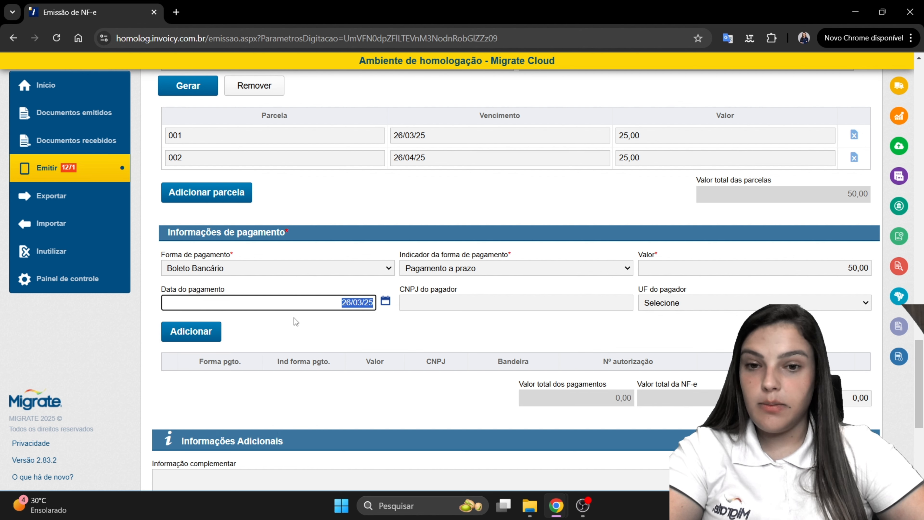
# Look over the CNPJ do pagador and UF do pagador fields, leaving both unfilled
pyautogui.moveTo(398, 289); pyautogui.dragTo(449, 288)
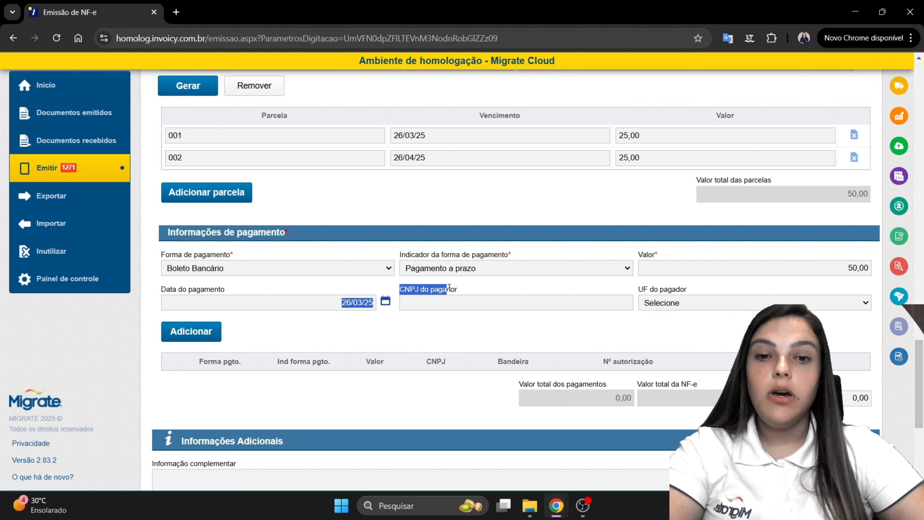
pyautogui.click(473, 303)
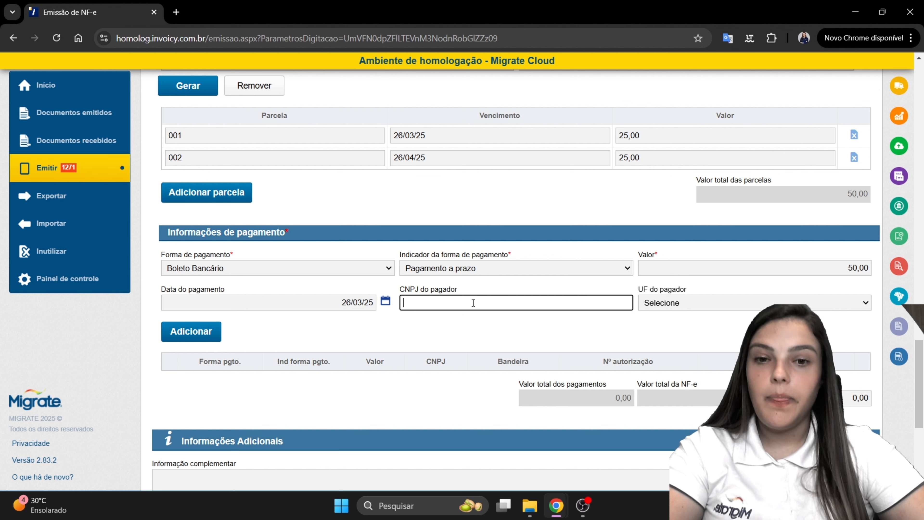
pyautogui.moveTo(648, 289); pyautogui.dragTo(667, 293)
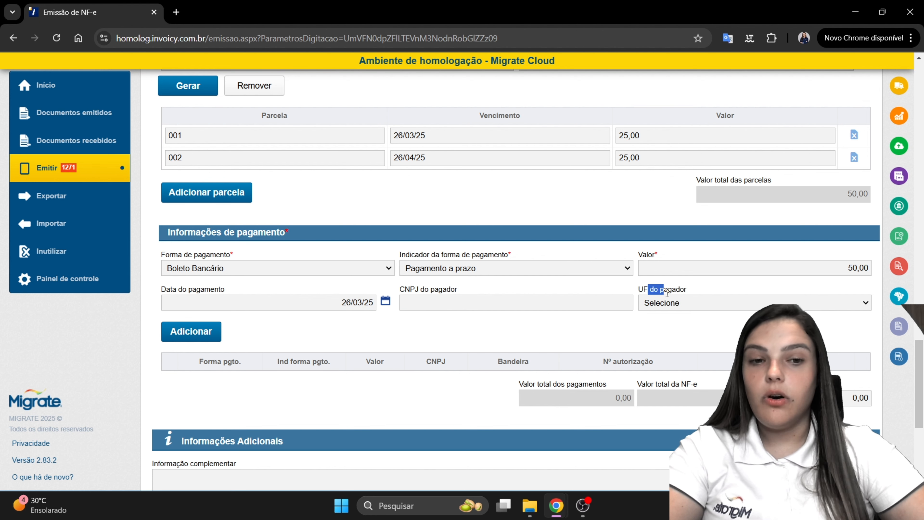
pyautogui.click(682, 304)
pyautogui.click(682, 304)
pyautogui.click(431, 300)
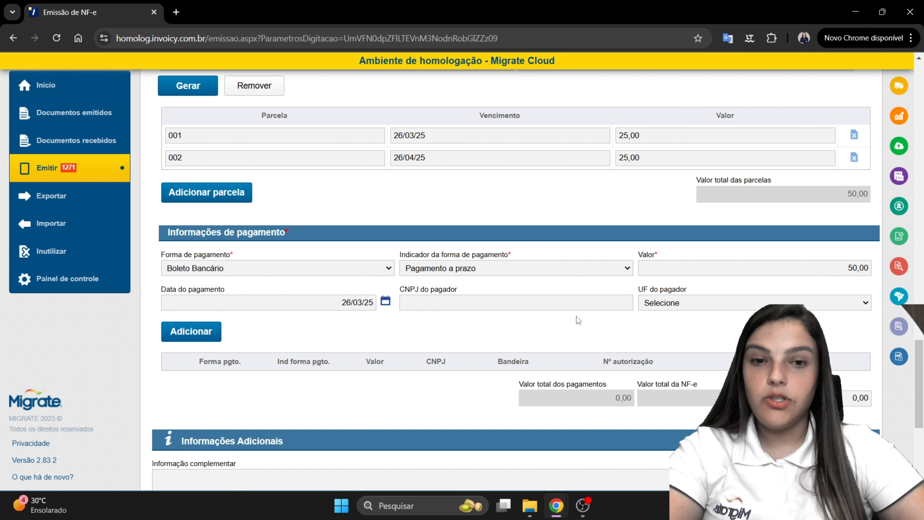
# Add the Boleto Bancário payment to the NF-e's payment list
pyautogui.scroll(-3, 577, 316)
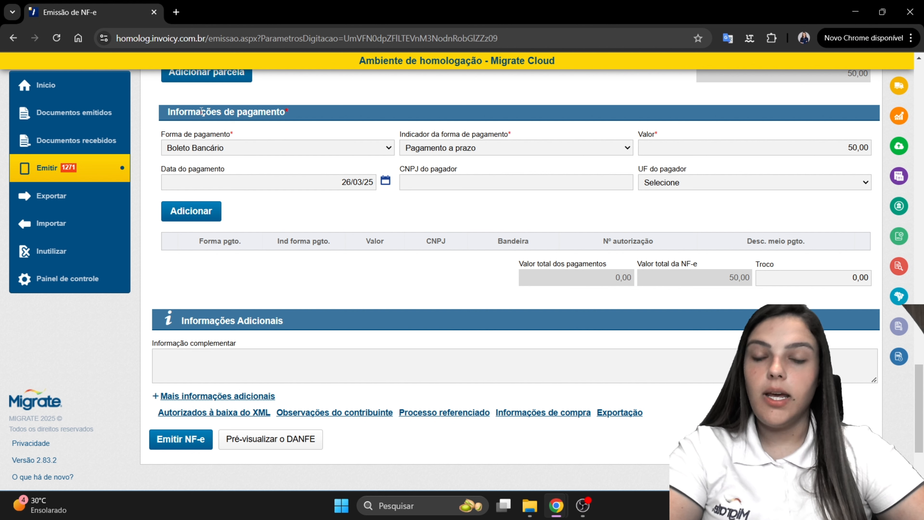
pyautogui.click(208, 213)
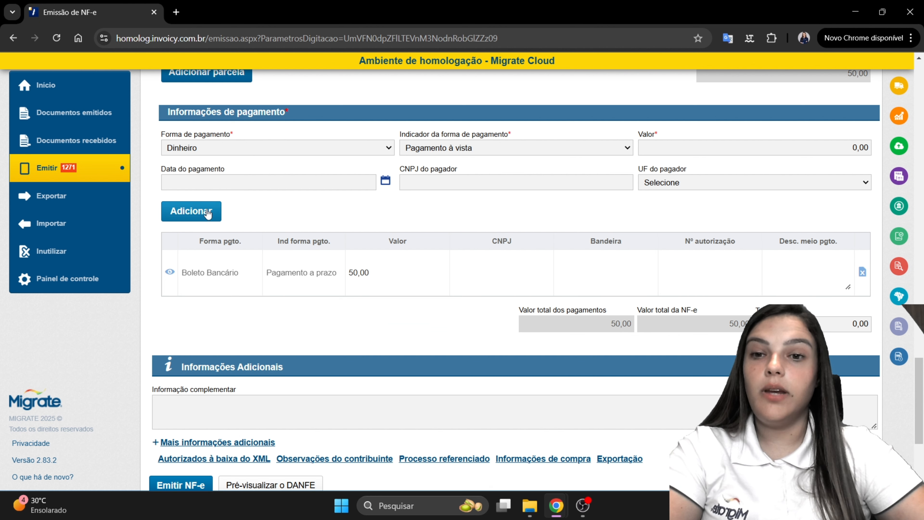
pyautogui.scroll(2, 360, 309)
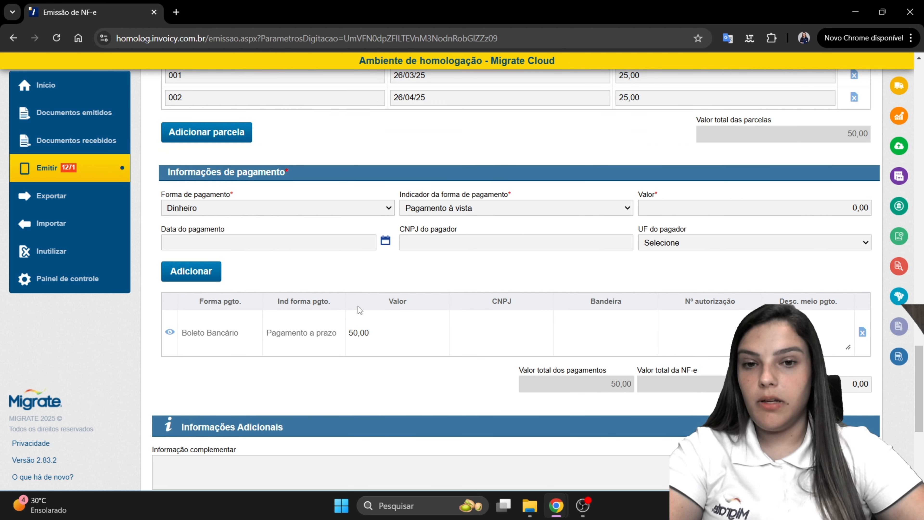
# Review the added payment and the Informações Adicionais section, leaving the Informação complementar field empty
pyautogui.scroll(2, 360, 309)
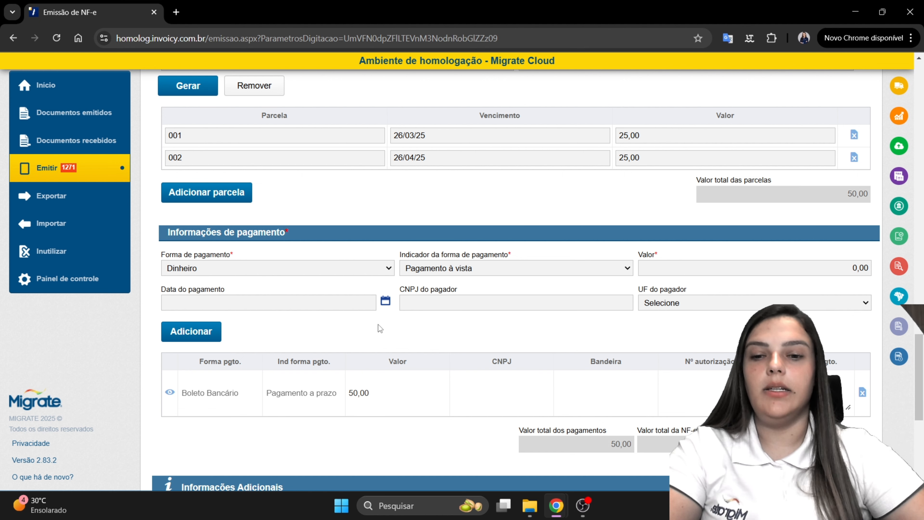
pyautogui.scroll(-5, 379, 324)
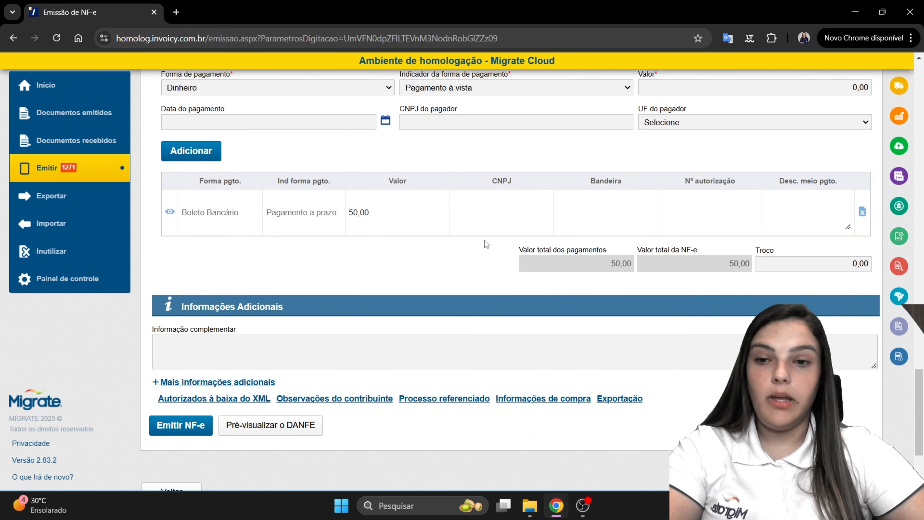
pyautogui.moveTo(180, 310); pyautogui.dragTo(300, 299)
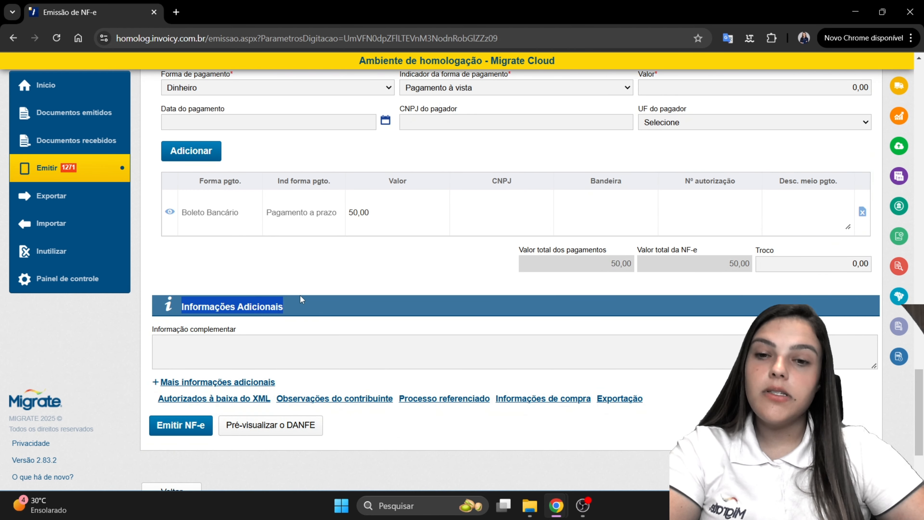
pyautogui.click(308, 349)
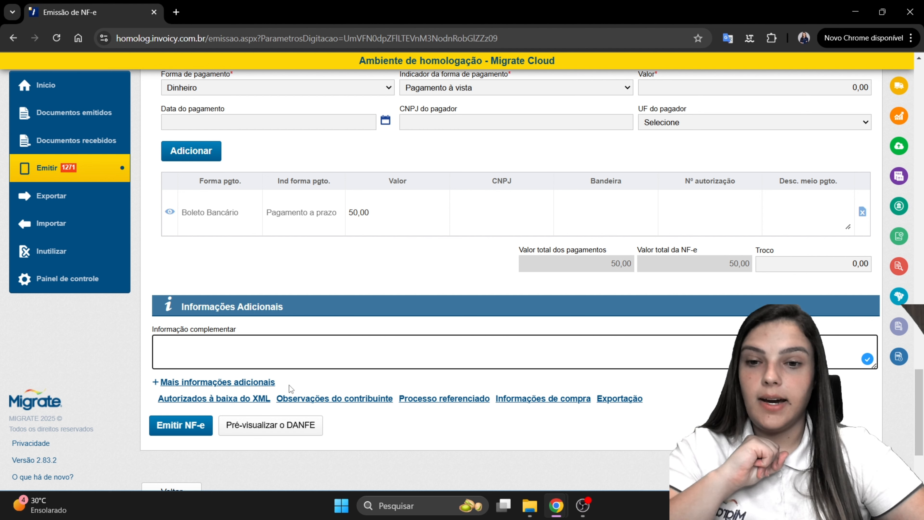
pyautogui.click(290, 282)
# Preview the DANFE, check its issuer, recipient, duplicatas, tax, transport and product data, and close the preview
pyautogui.scroll(10, 375, 241)
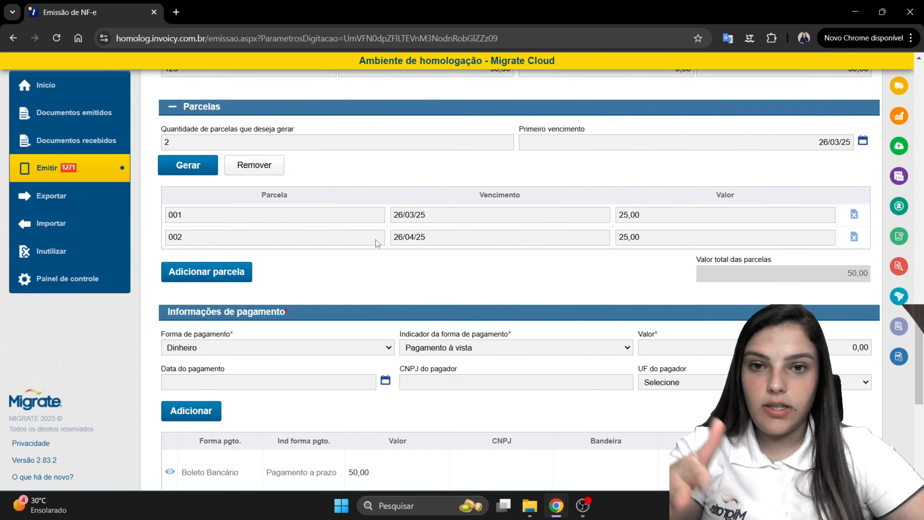
pyautogui.scroll(15, 380, 246)
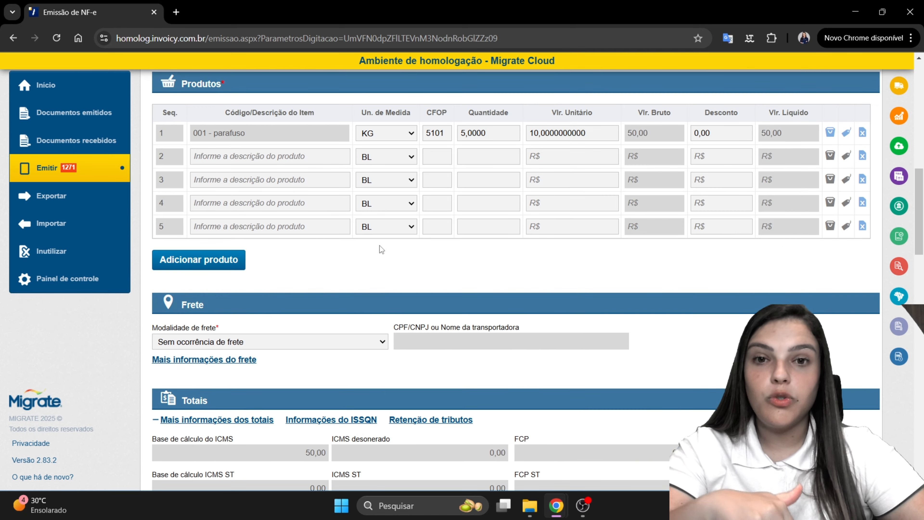
pyautogui.scroll(-20, 380, 246)
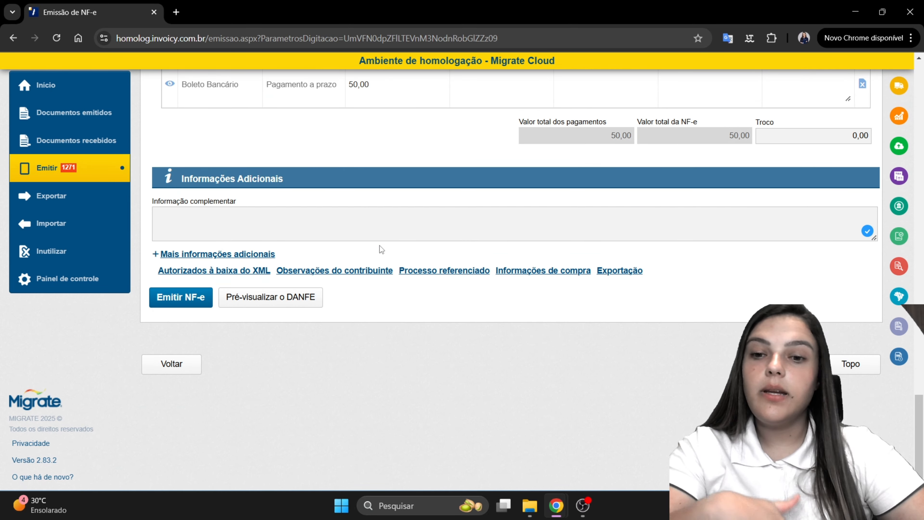
pyautogui.click(298, 296)
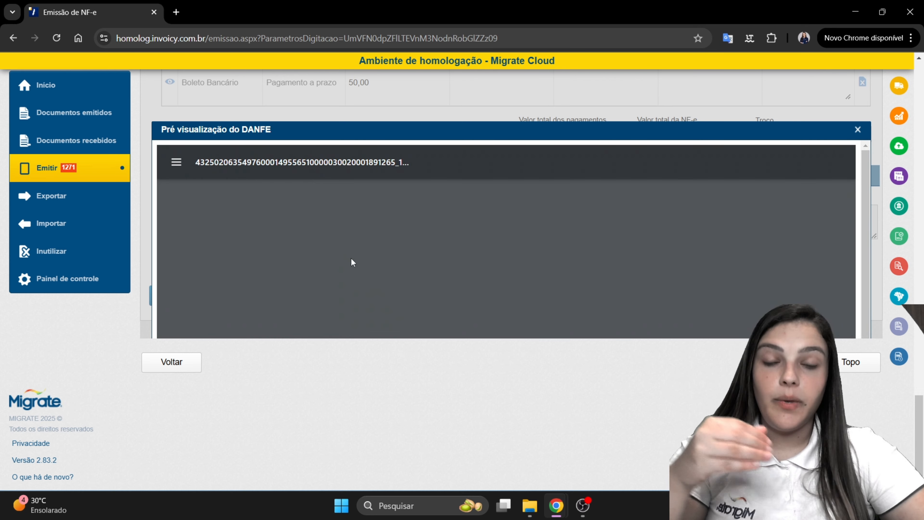
pyautogui.scroll(-2, 538, 238)
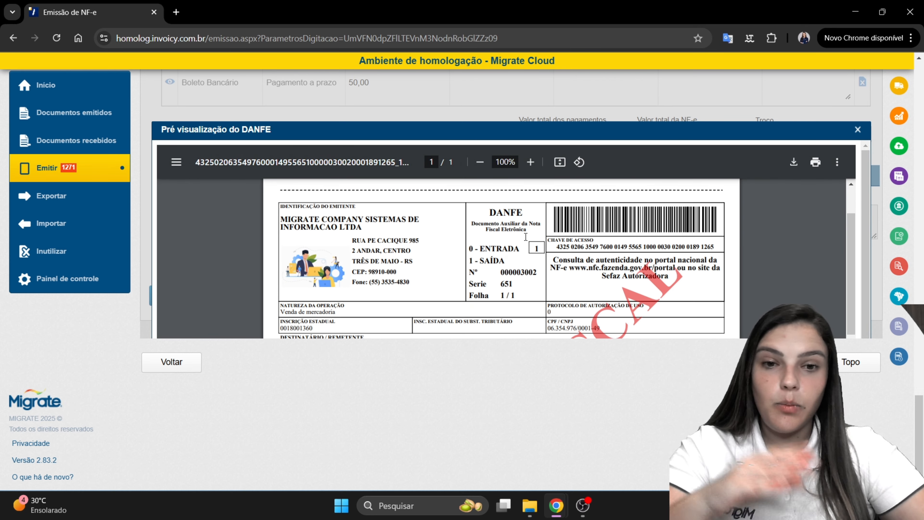
pyautogui.scroll(-4, 526, 237)
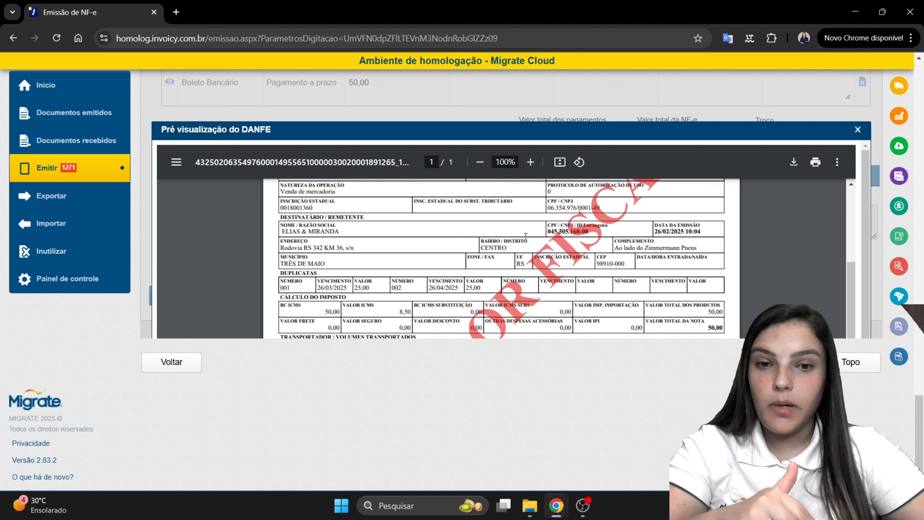
pyautogui.scroll(-4, 526, 236)
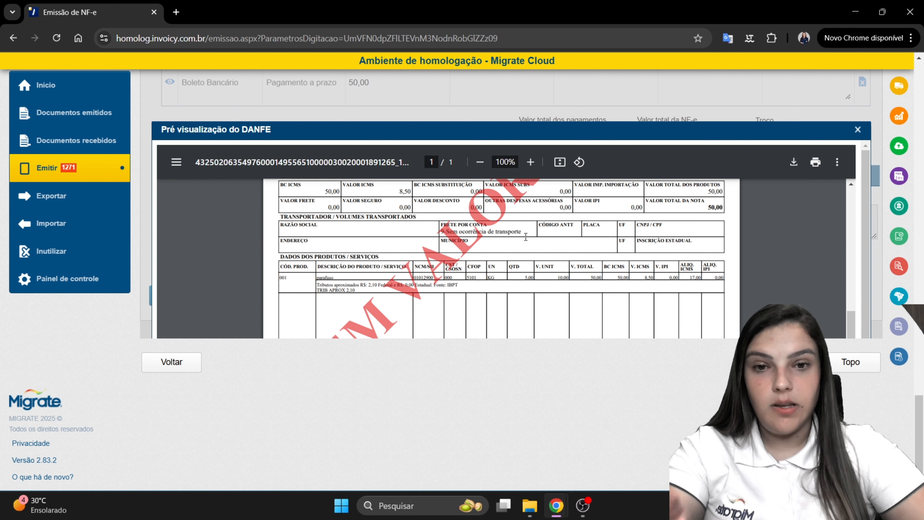
pyautogui.scroll(5, 524, 257)
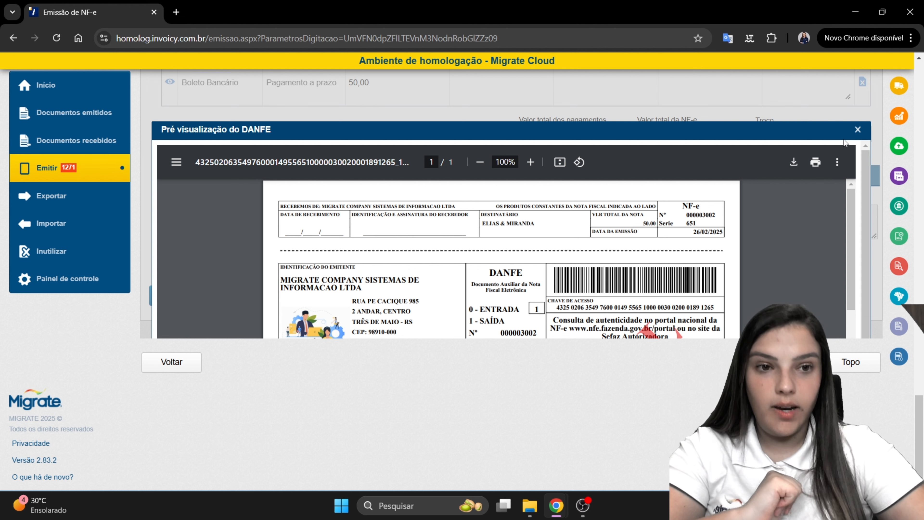
pyautogui.click(858, 131)
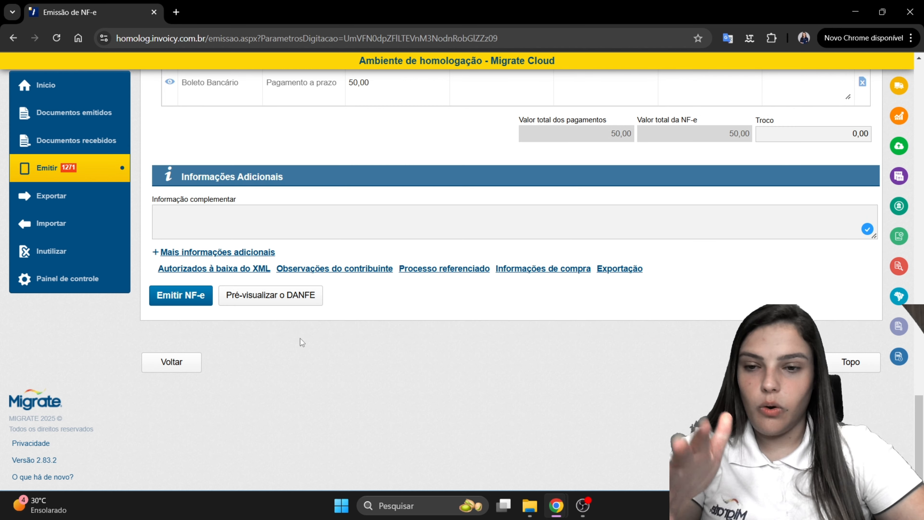
# Try to issue the NF-e, read the reason given in Retorno da Emissão, and return to the form
pyautogui.click(174, 303)
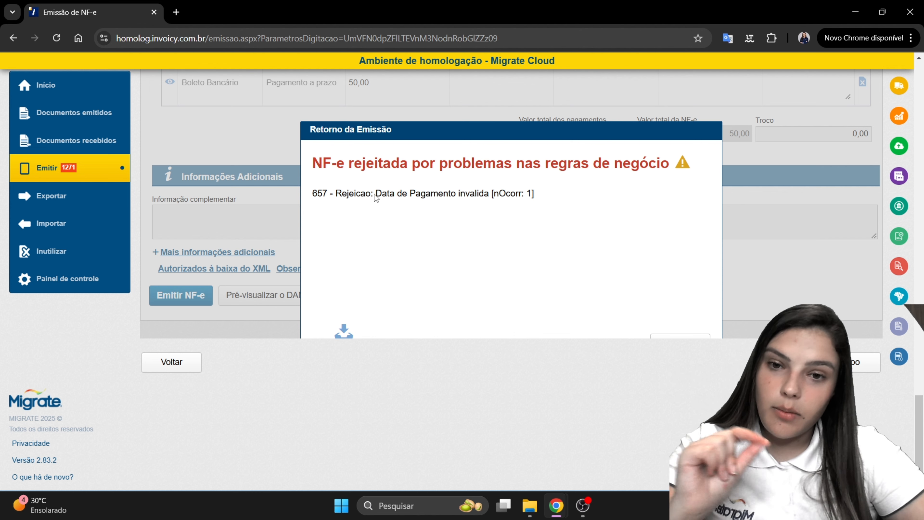
pyautogui.moveTo(377, 195); pyautogui.dragTo(497, 200)
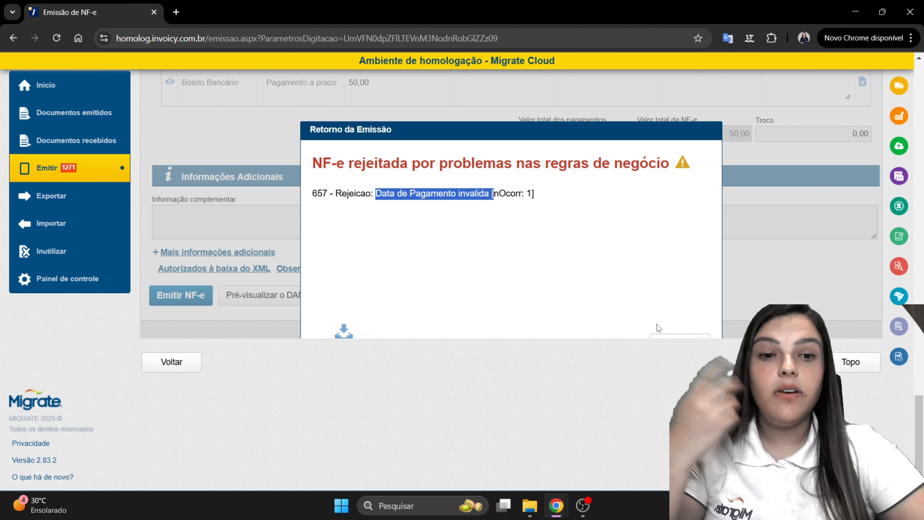
pyautogui.click(692, 342)
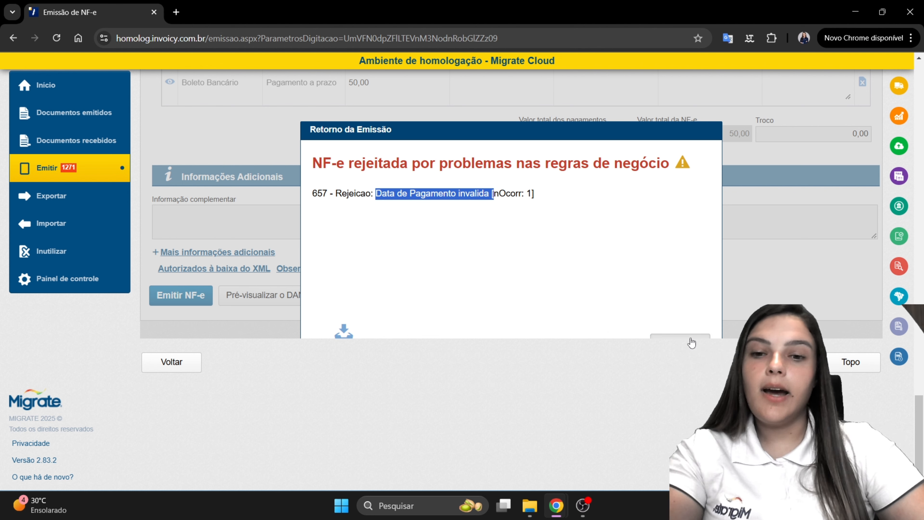
# Delete the Boleto Bancário payment from the NF-e's payment list
pyautogui.scroll(3, 439, 269)
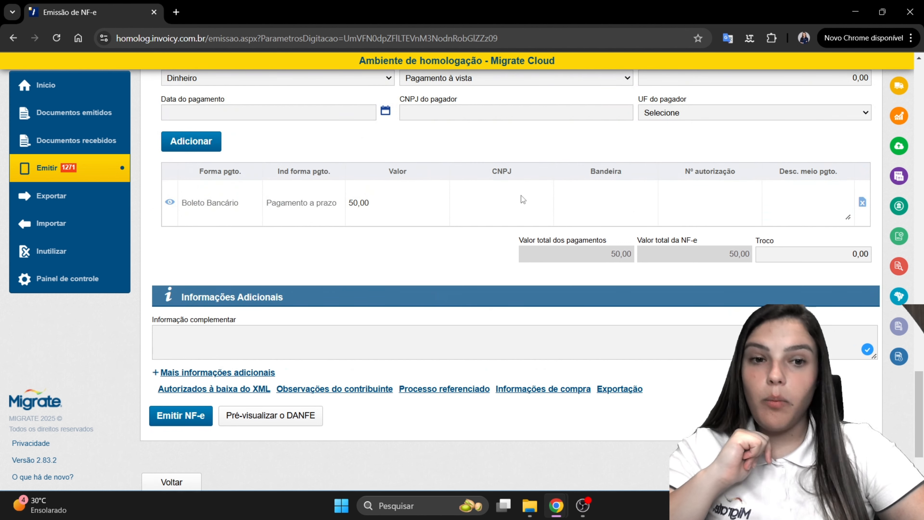
pyautogui.click(862, 197)
pyautogui.click(532, 183)
pyautogui.scroll(3, 419, 250)
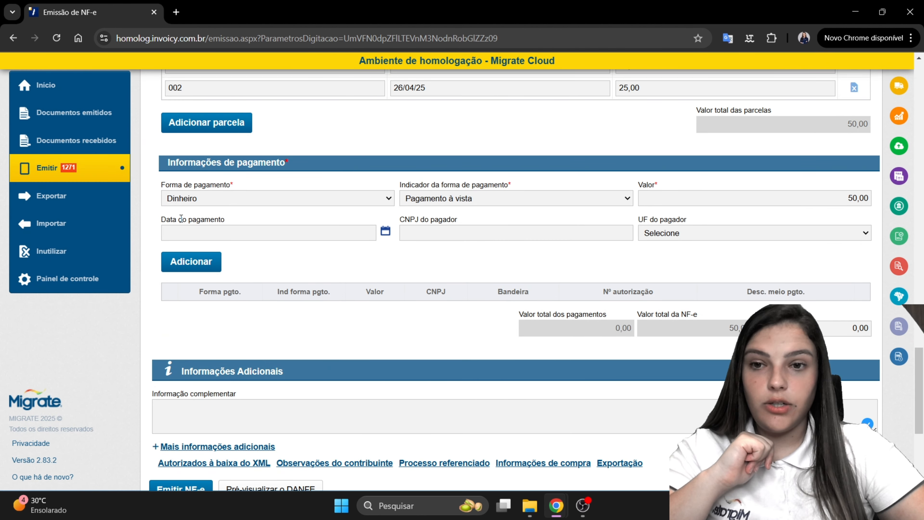
# Add a Boleto Bancário payment of 50,00 as Pagamento a prazo, leaving Data do pagamento empty
pyautogui.moveTo(180, 218); pyautogui.dragTo(229, 218)
pyautogui.click(244, 199)
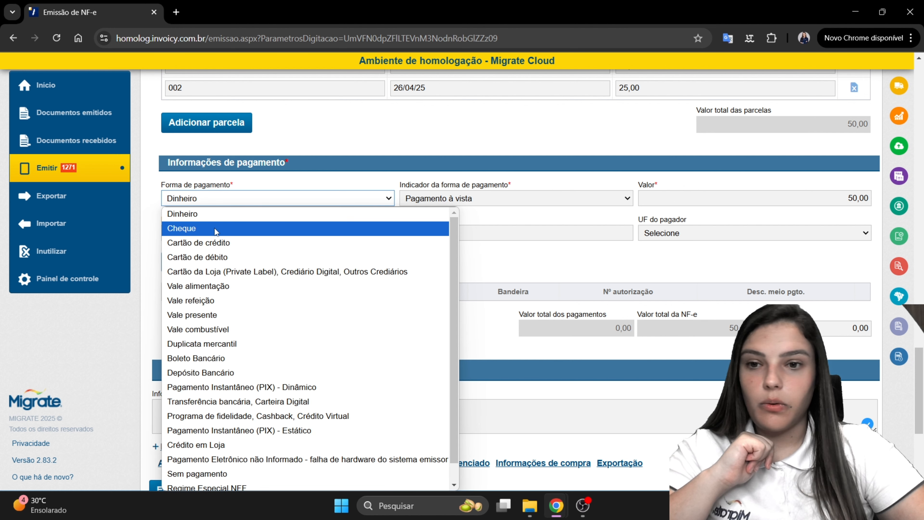
pyautogui.click(284, 358)
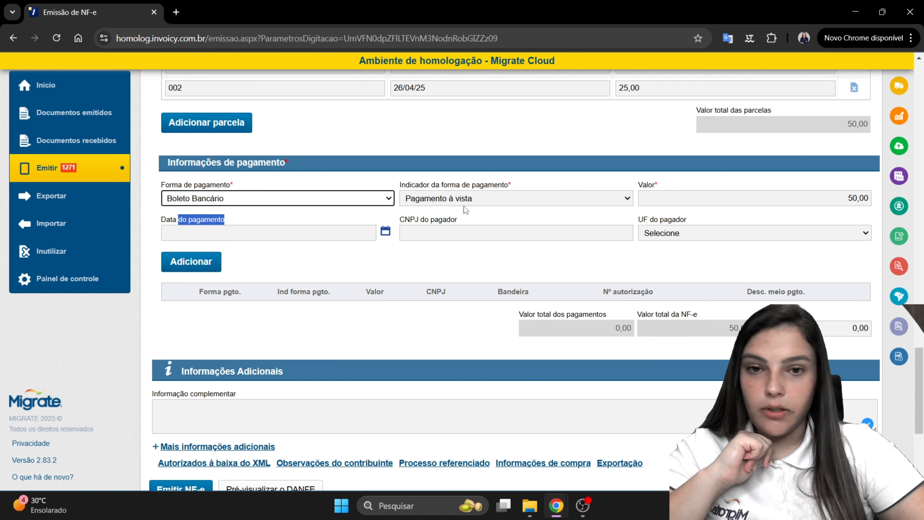
pyautogui.click(464, 204)
pyautogui.click(466, 244)
pyautogui.click(700, 197)
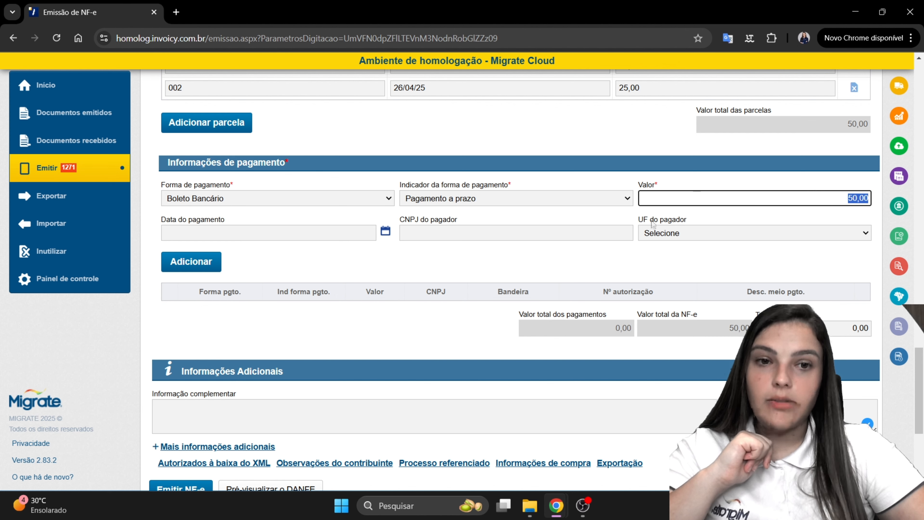
pyautogui.click(191, 262)
pyautogui.scroll(-1, 401, 271)
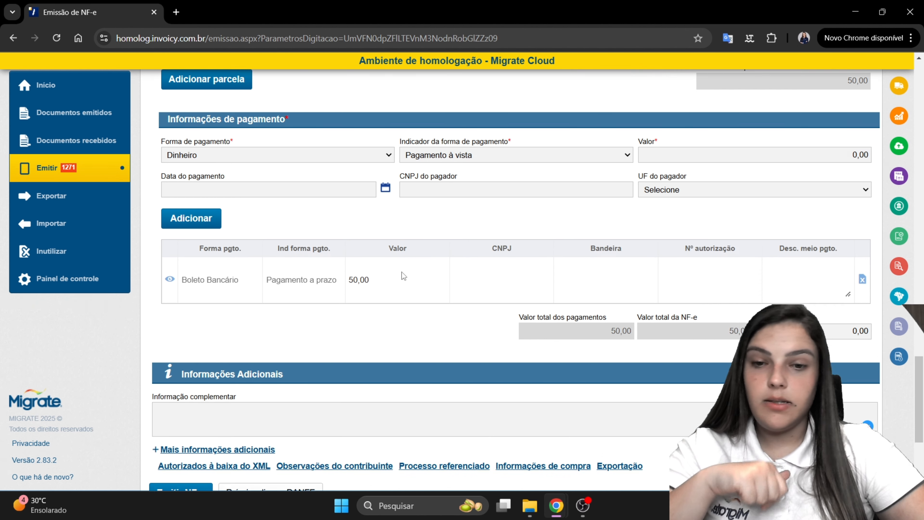
# Try to issue the NF-e with the re-entered payment, read the emission result, and return to the form
pyautogui.scroll(-3, 401, 271)
pyautogui.click(182, 362)
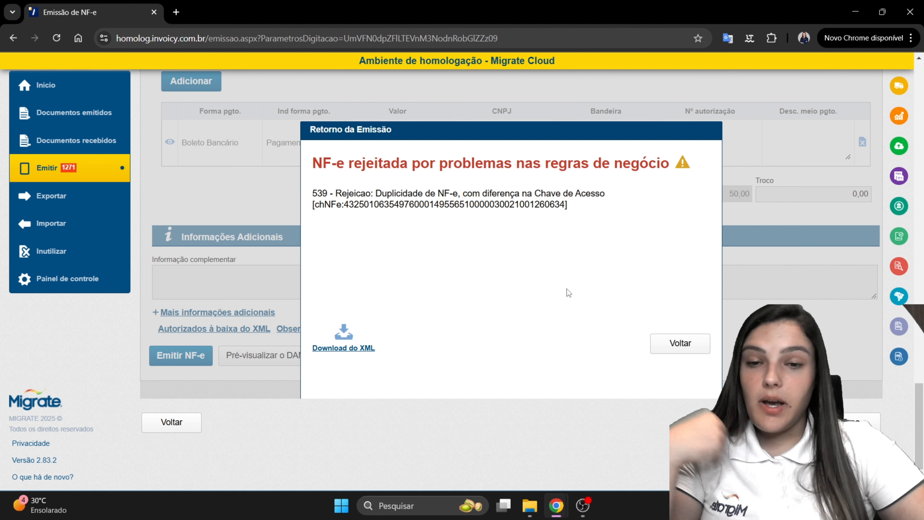
pyautogui.click(673, 352)
pyautogui.scroll(2, 506, 293)
pyautogui.scroll(20, 506, 292)
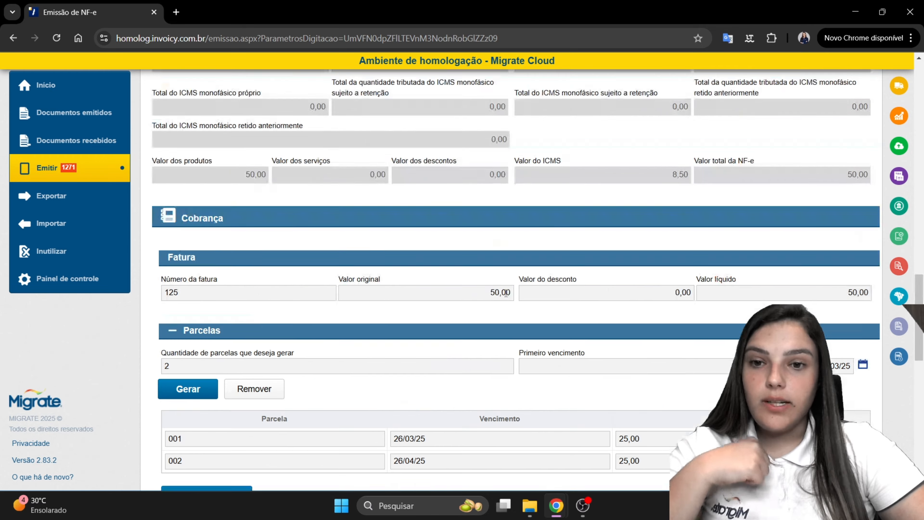
pyautogui.scroll(1, 506, 295)
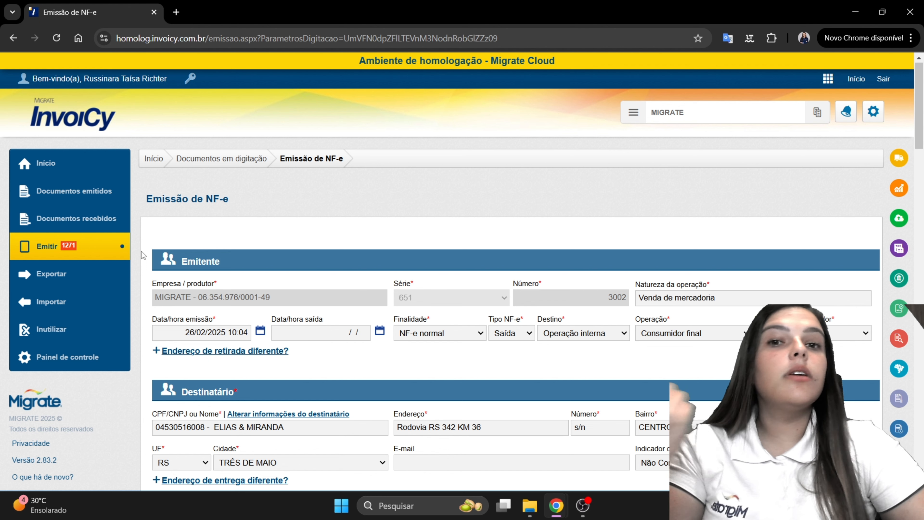
# Search Documentos emitidos for model NF-e with the date filter set to Todas as datas
pyautogui.click(84, 199)
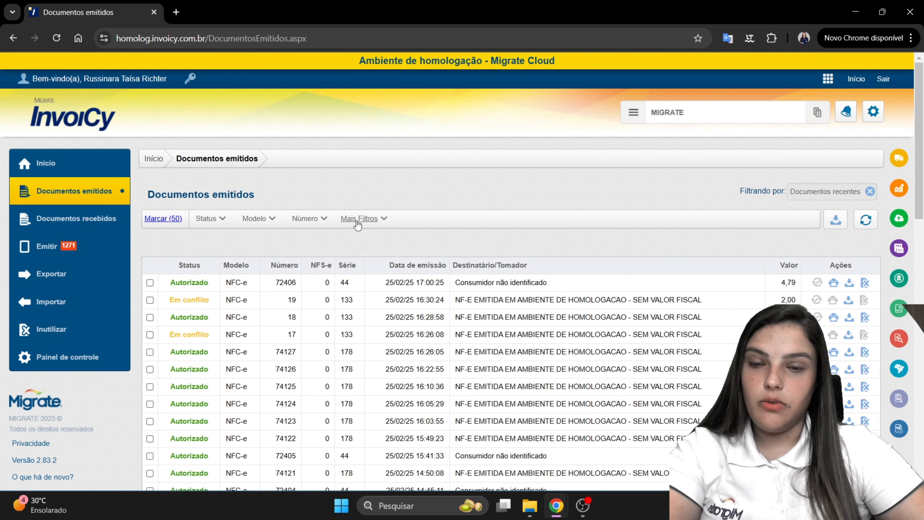
pyautogui.click(358, 220)
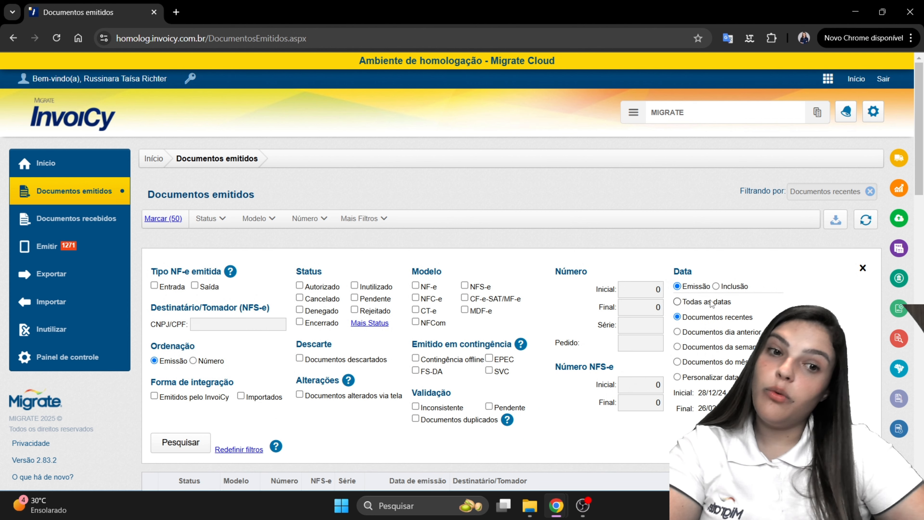
pyautogui.moveTo(782, 192)
pyautogui.mouseDown()
pyautogui.moveTo(831, 194)
pyautogui.moveTo(783, 199)
pyautogui.mouseUp()
pyautogui.click(671, 202)
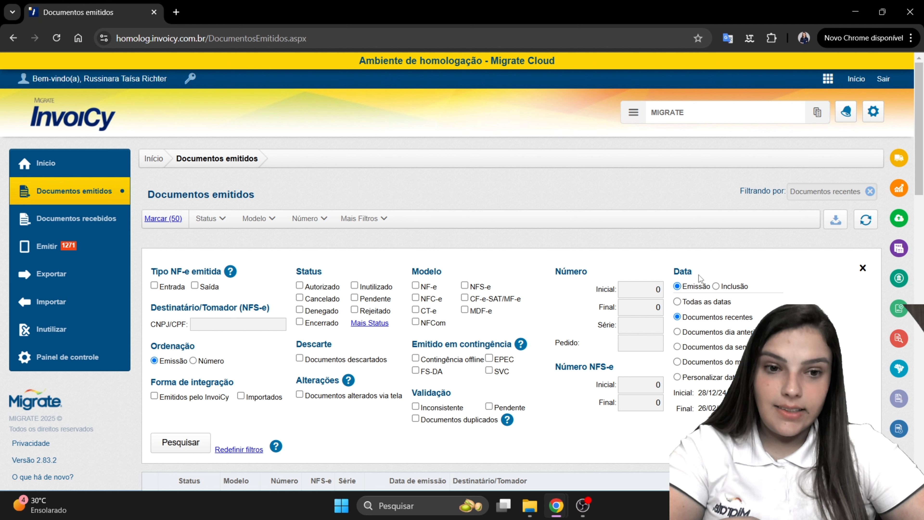
pyautogui.click(678, 302)
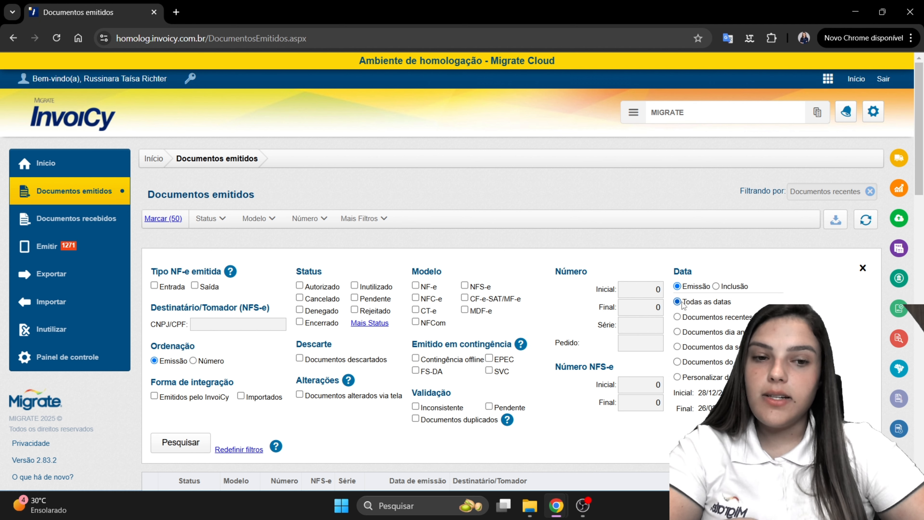
pyautogui.click(416, 286)
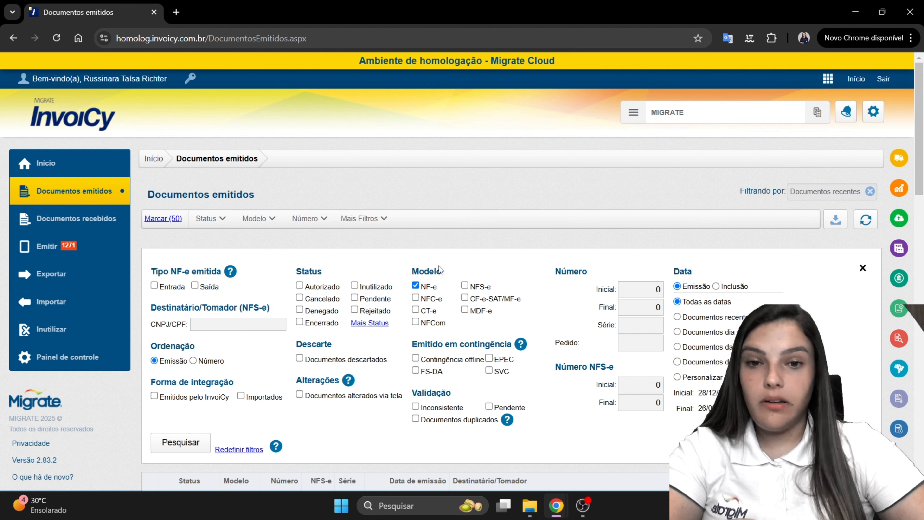
pyautogui.click(194, 445)
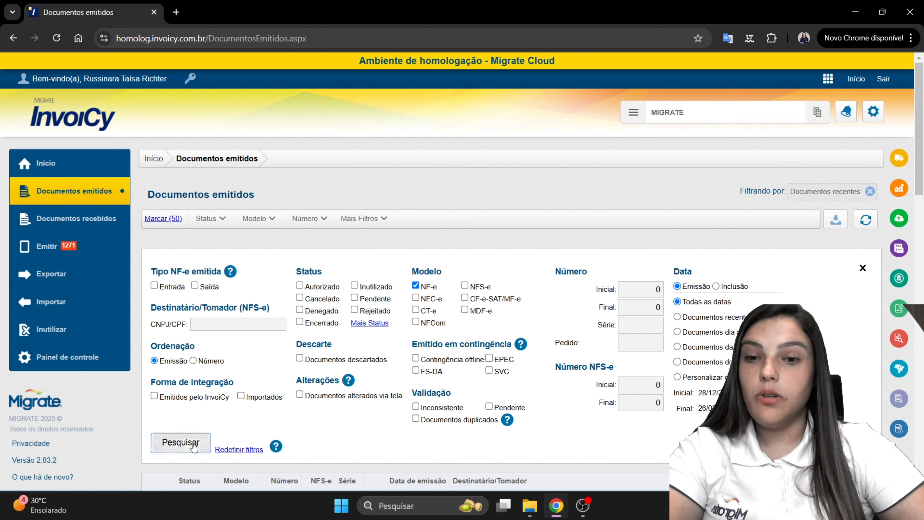
pyautogui.click(193, 442)
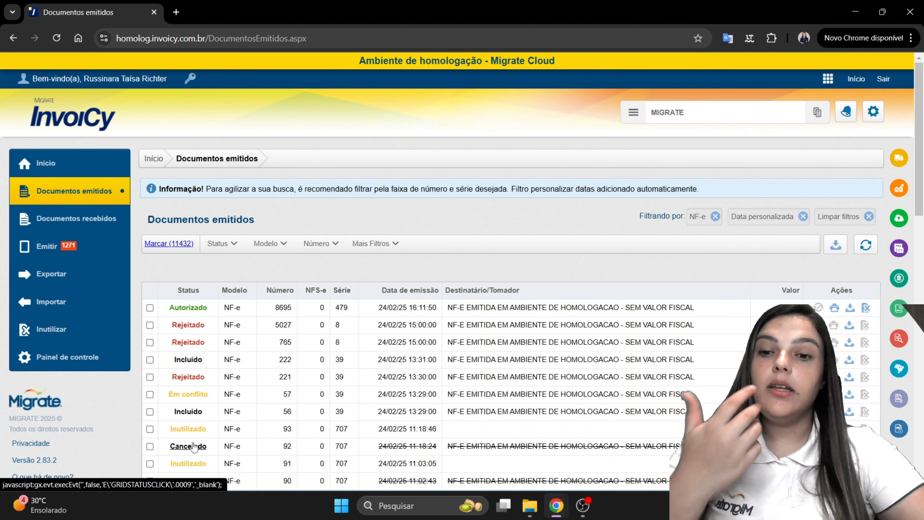
# Look over the first authorized NF-e in the filtered list and open its document details
pyautogui.scroll(-2, 295, 314)
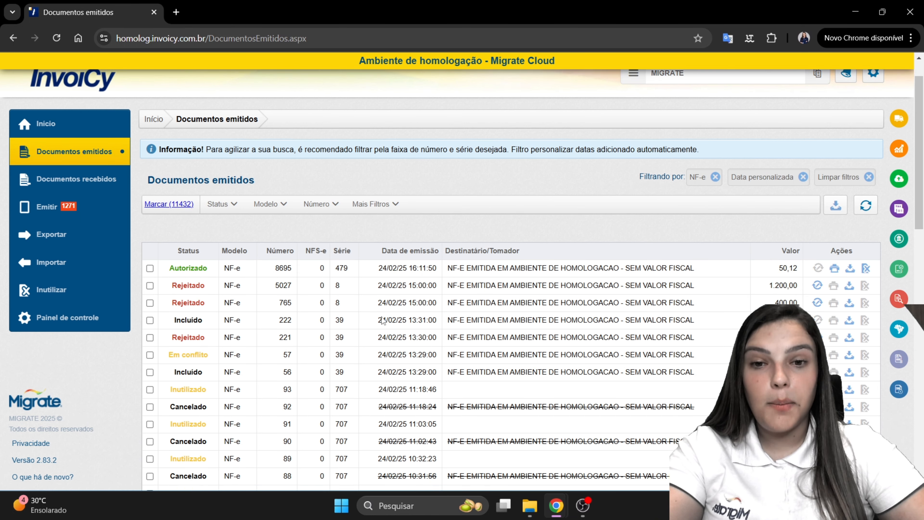
pyautogui.moveTo(276, 251)
pyautogui.mouseDown()
pyautogui.moveTo(676, 241)
pyautogui.moveTo(730, 250)
pyautogui.mouseUp()
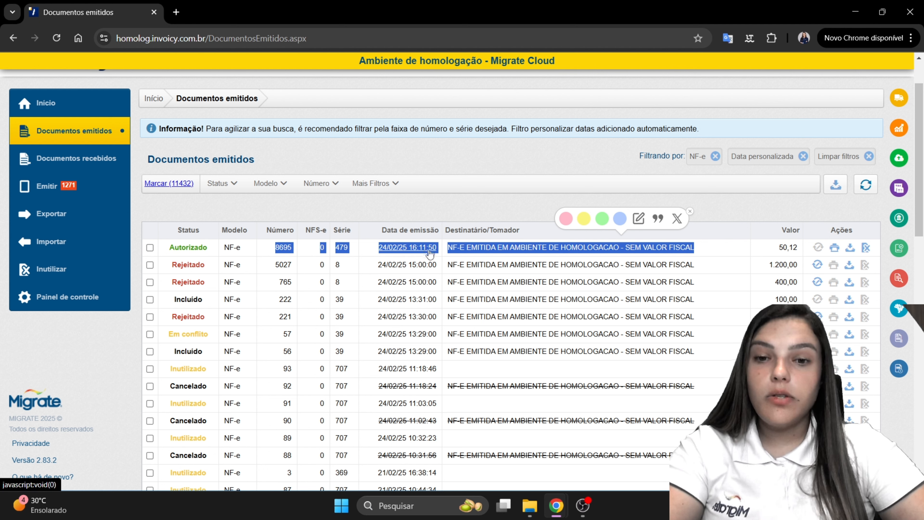
pyautogui.click(518, 308)
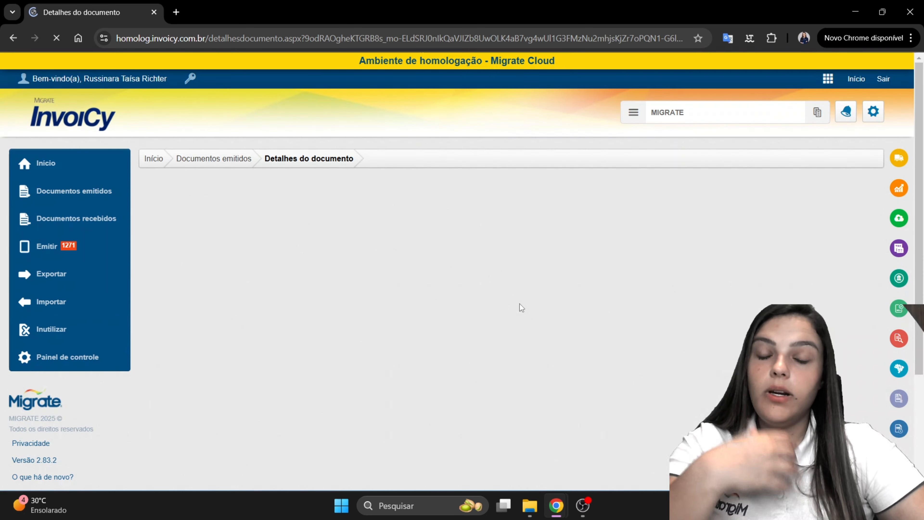
# Review the NF-e's general data with its access key, and the Emitente and Destinatário details
pyautogui.scroll(-3, 520, 308)
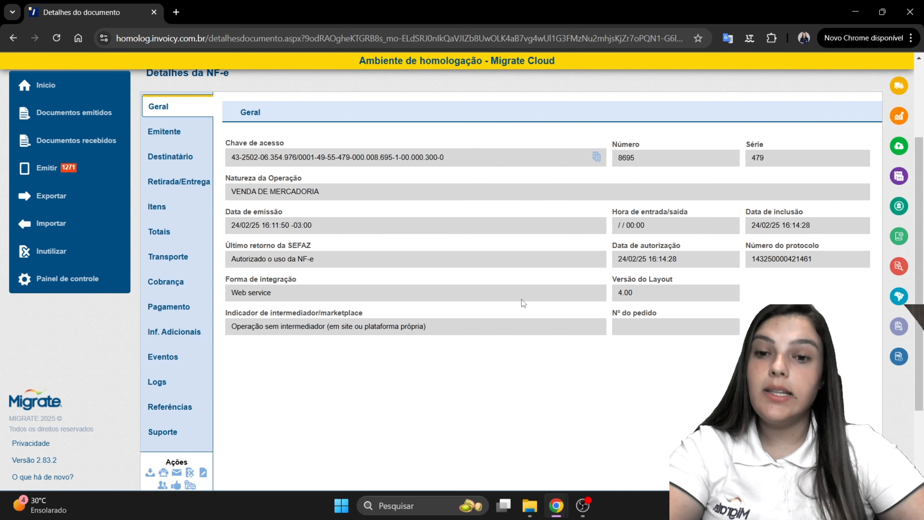
pyautogui.moveTo(231, 159); pyautogui.dragTo(466, 159)
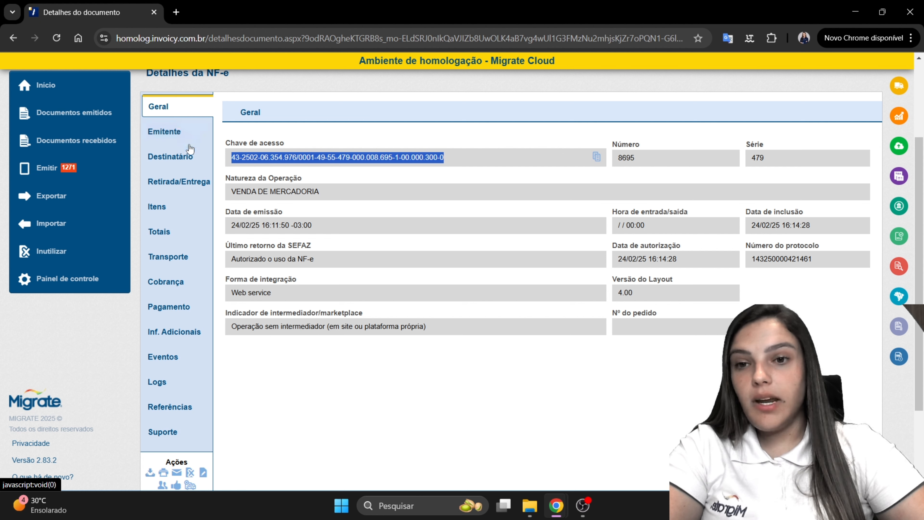
pyautogui.click(185, 139)
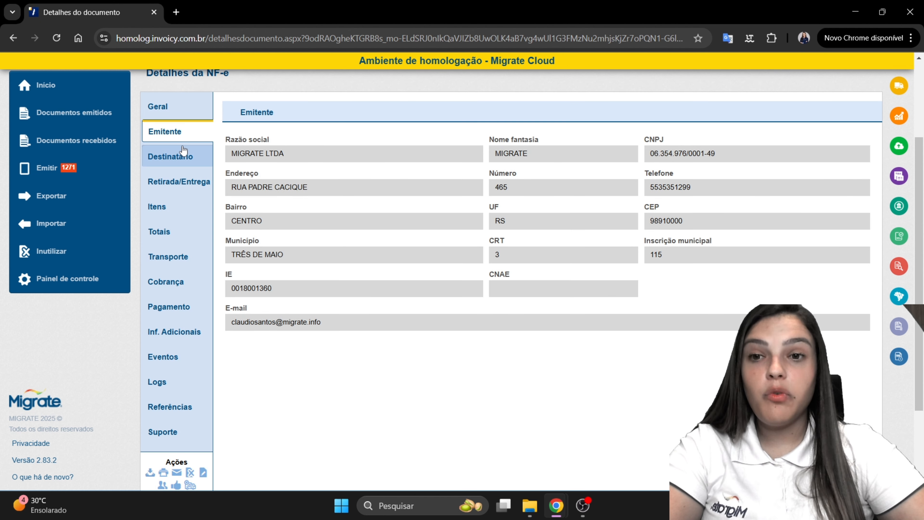
pyautogui.click(183, 151)
pyautogui.scroll(-3, 172, 233)
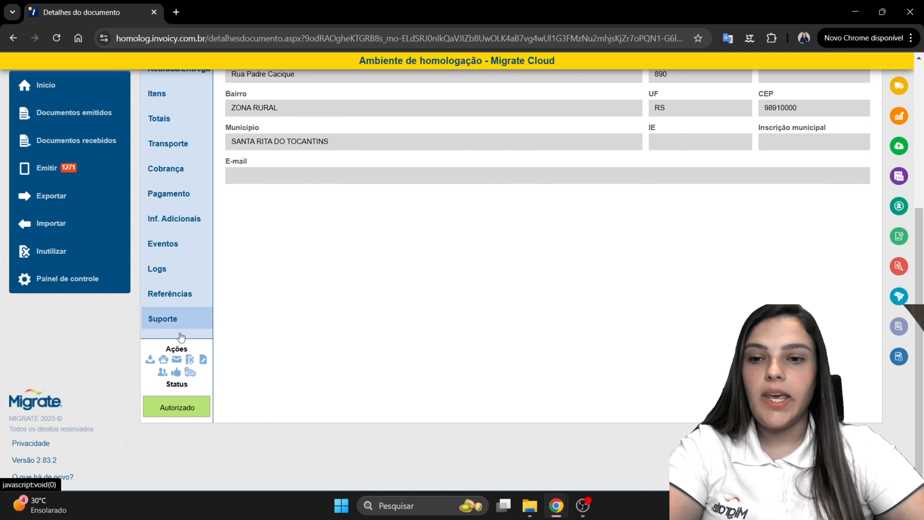
# Examine the NF-e's processing logs and the actions available for the document
pyautogui.click(165, 270)
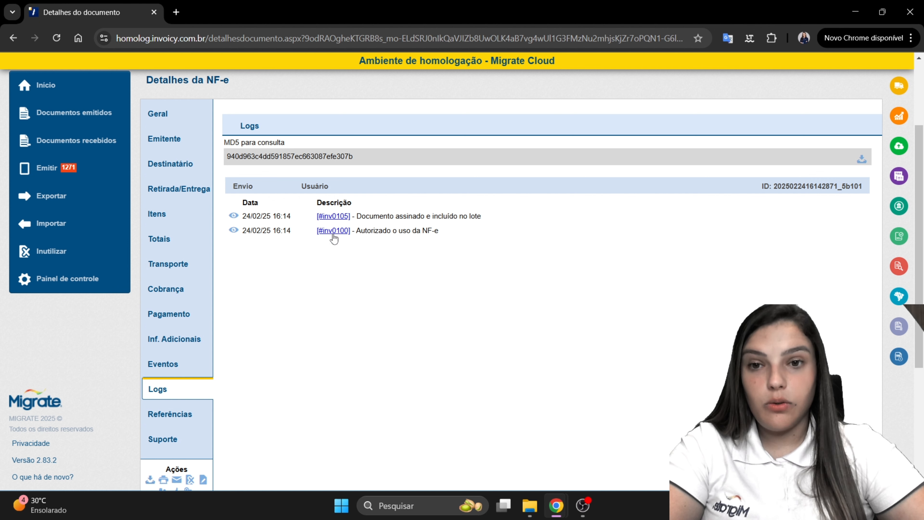
pyautogui.scroll(-2, 374, 308)
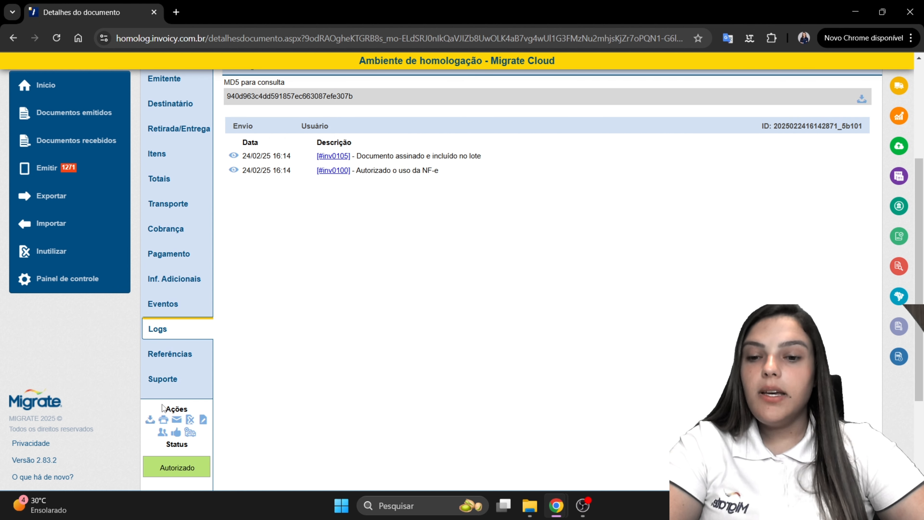
pyautogui.moveTo(164, 405); pyautogui.dragTo(198, 406)
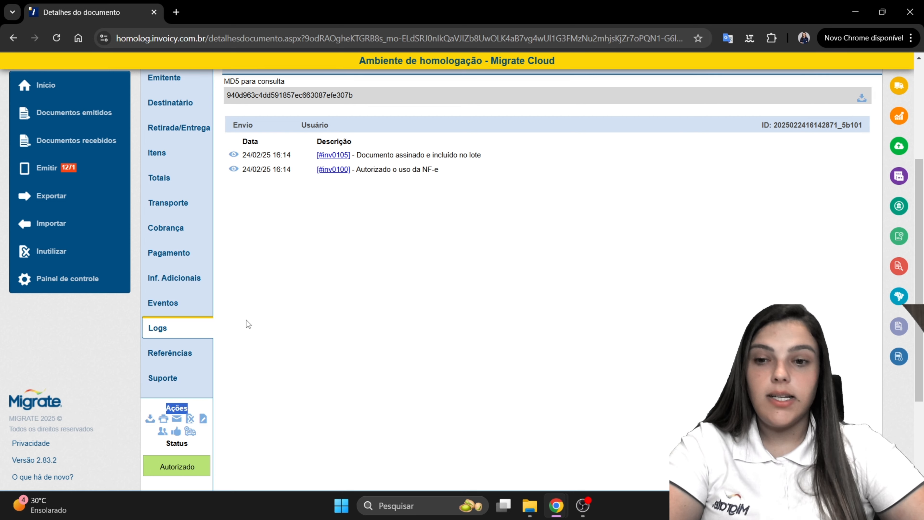
pyautogui.scroll(-2, 246, 320)
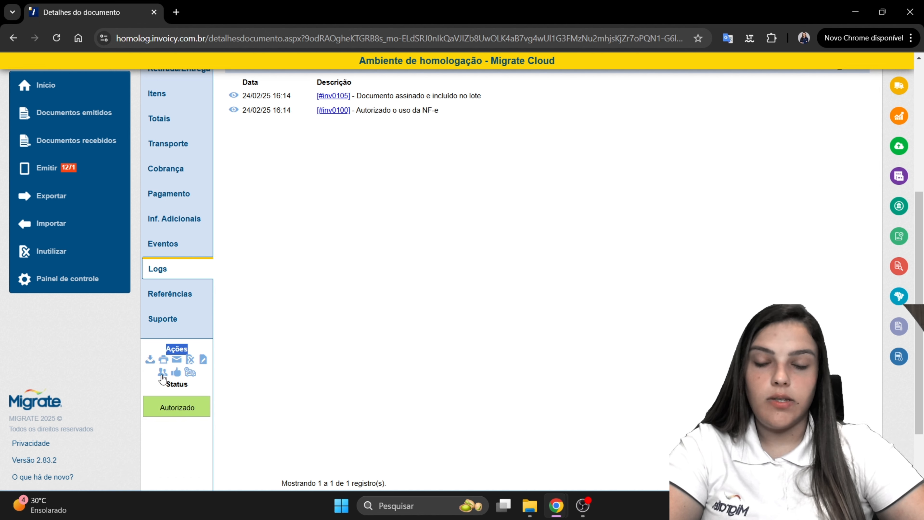
# Start a Carta de Correção for this NF-e, read its terms of use, and agree to them
pyautogui.click(203, 360)
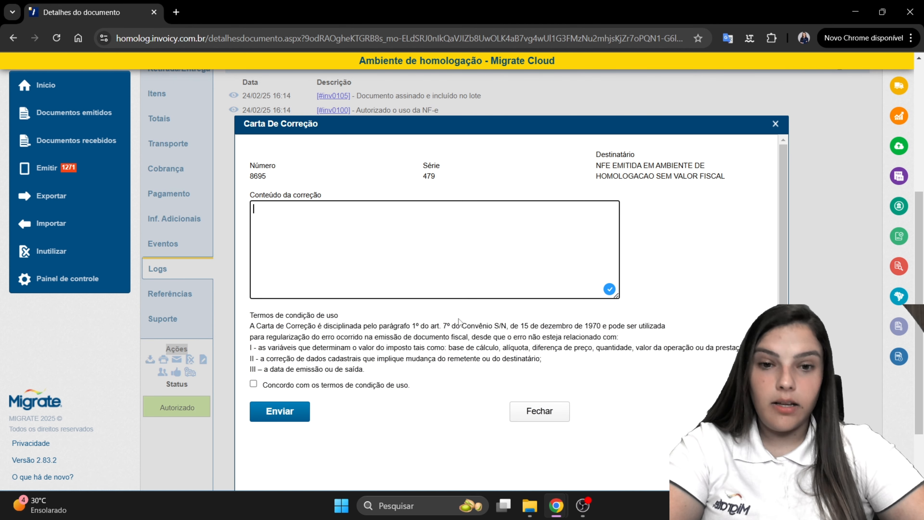
pyautogui.moveTo(262, 348); pyautogui.dragTo(375, 371)
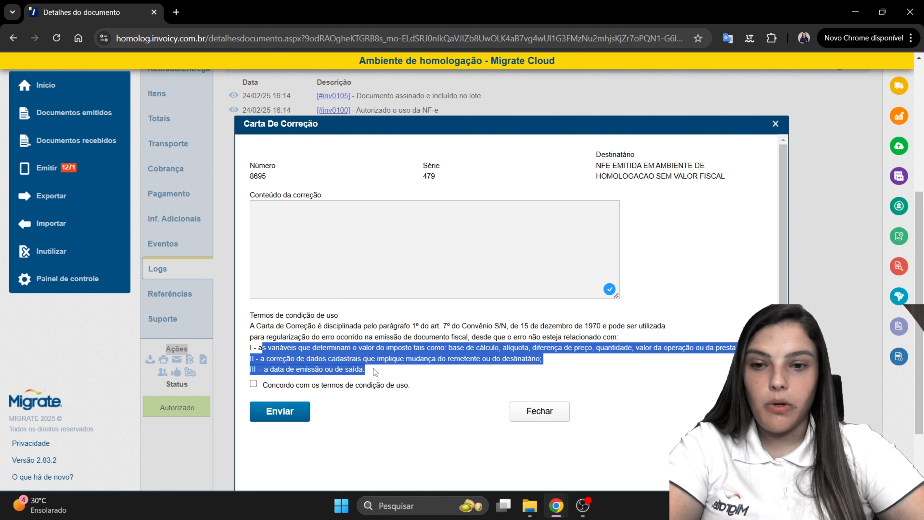
pyautogui.click(352, 328)
pyautogui.moveTo(275, 315); pyautogui.dragTo(407, 371)
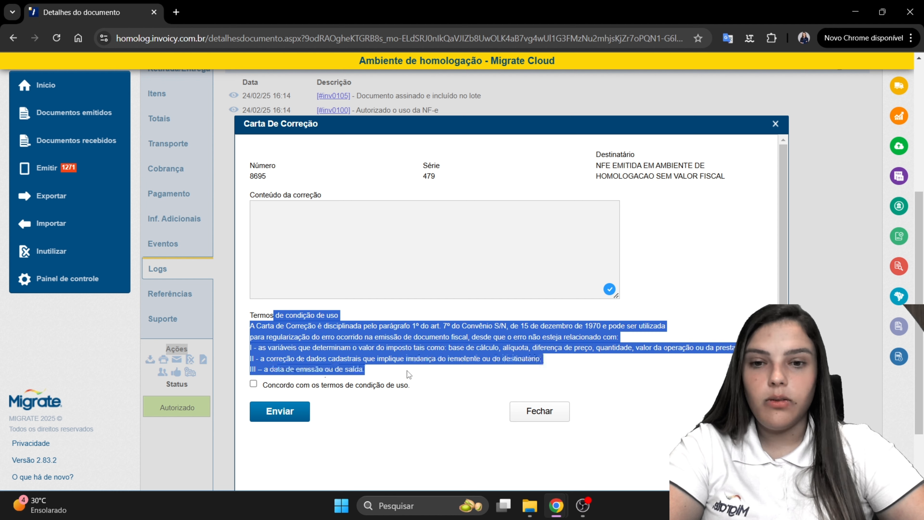
pyautogui.click(274, 389)
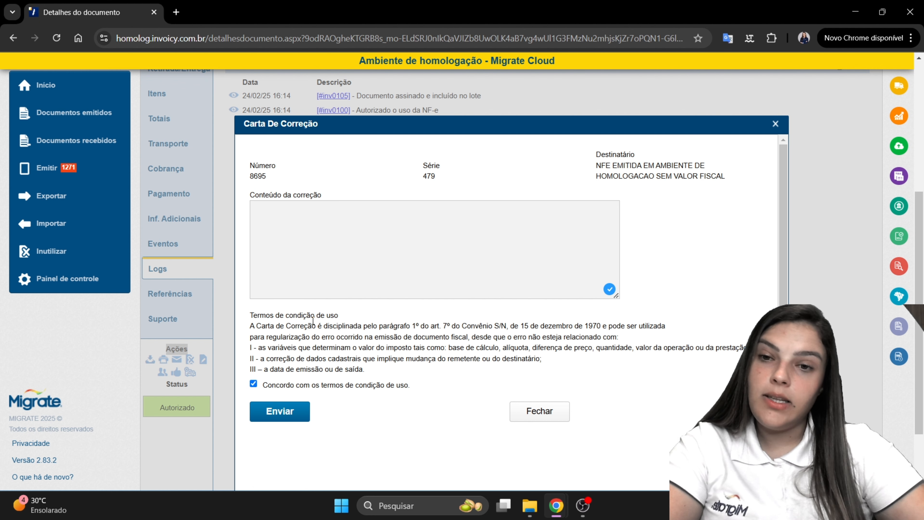
# Review the Conteúdo da correção field and items I to III of the terms on what a correction cannot cover
pyautogui.moveTo(270, 194); pyautogui.dragTo(332, 195)
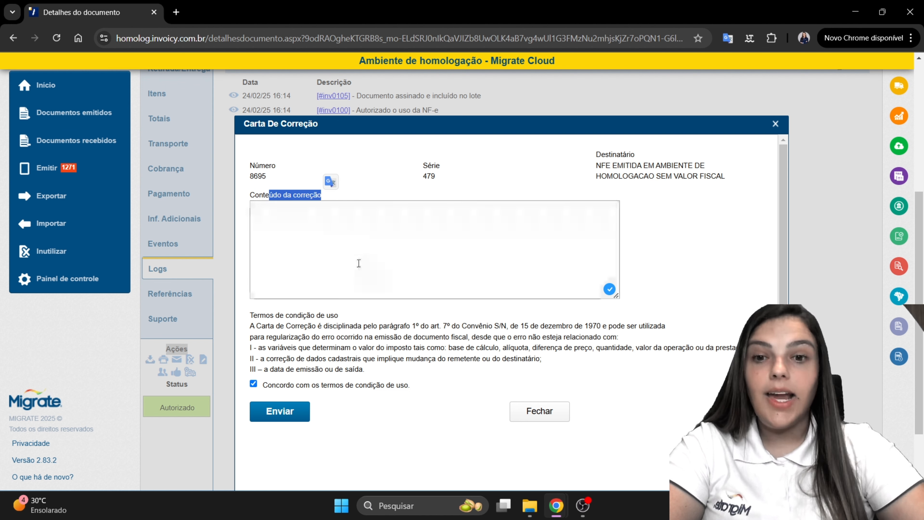
pyautogui.moveTo(370, 374); pyautogui.dragTo(250, 352)
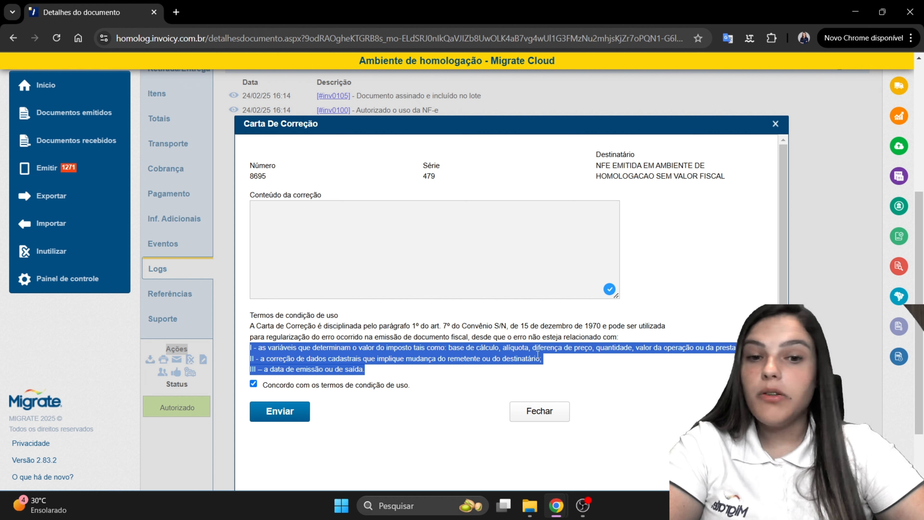
pyautogui.click(369, 359)
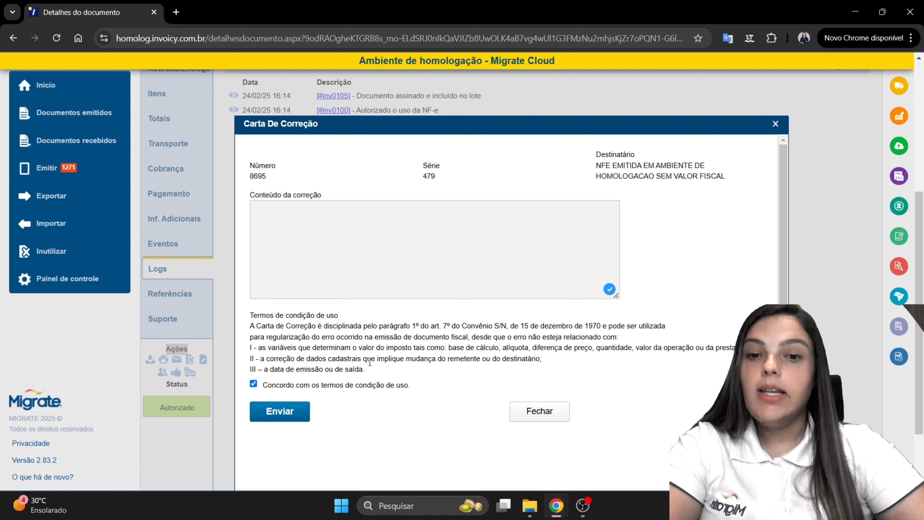
pyautogui.moveTo(367, 358); pyautogui.dragTo(550, 360)
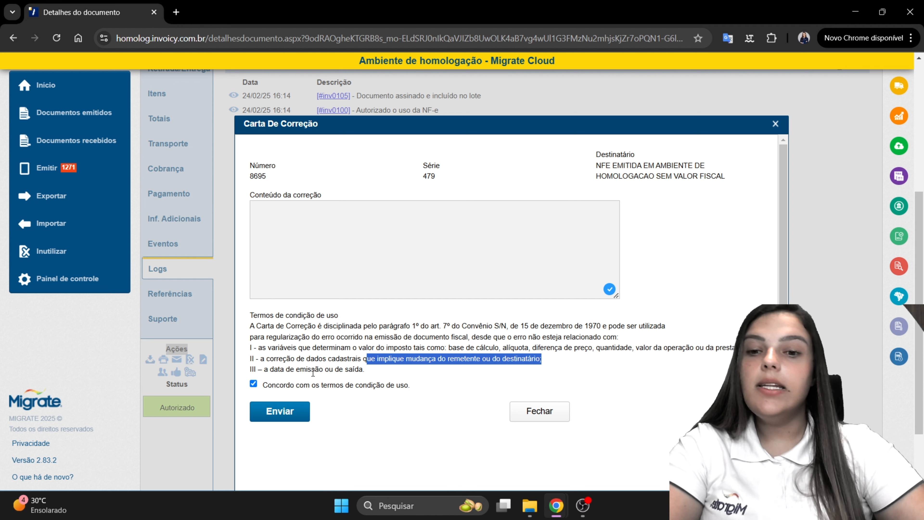
pyautogui.moveTo(301, 371); pyautogui.dragTo(366, 369)
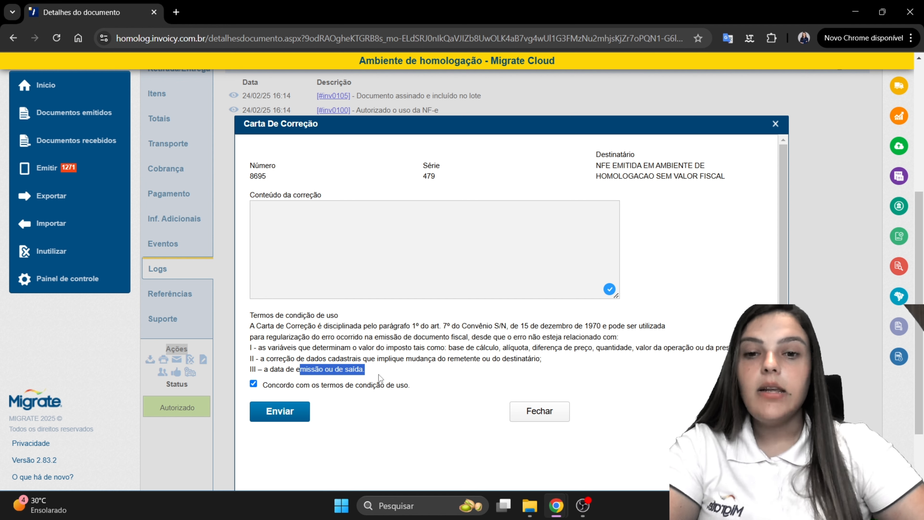
pyautogui.moveTo(364, 371); pyautogui.dragTo(251, 347)
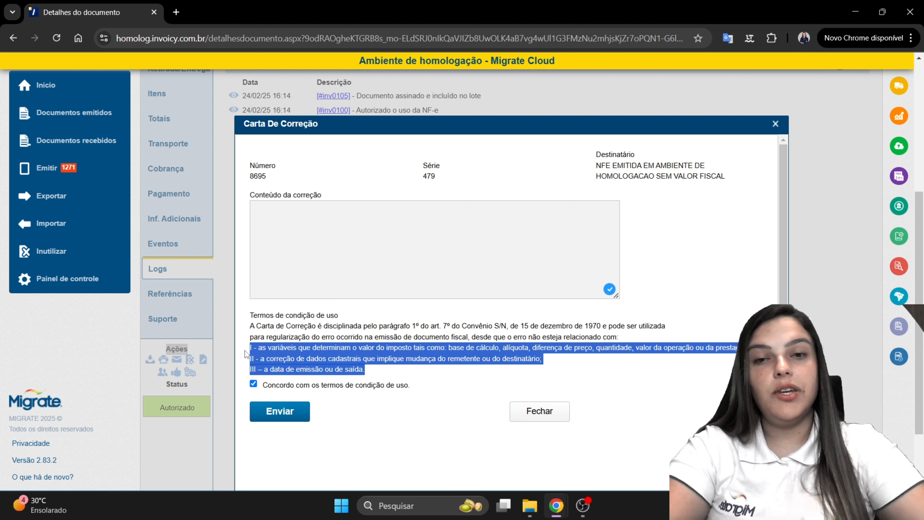
# Enter "CFOP CORRETO 5202" as the content of the correction and check it against the terms of use
pyautogui.click(329, 216)
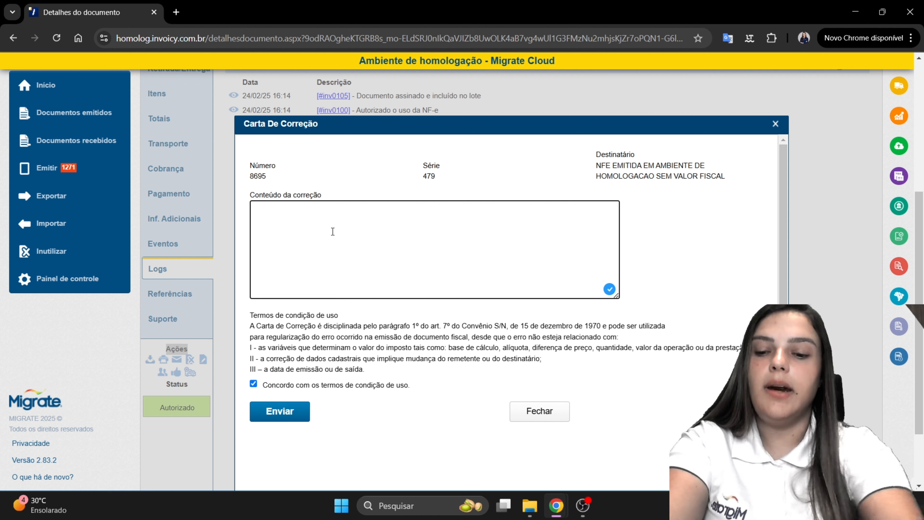
pyautogui.write('CFOP')
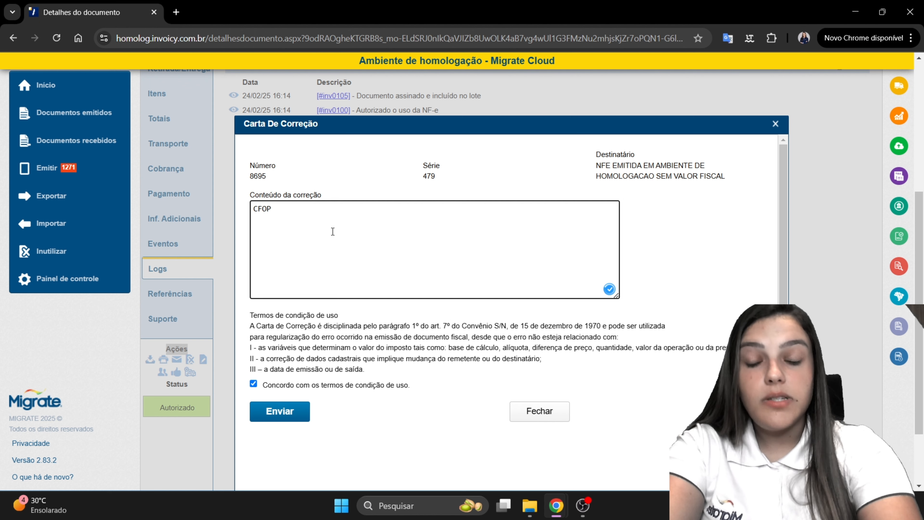
pyautogui.write(' CORRETO')
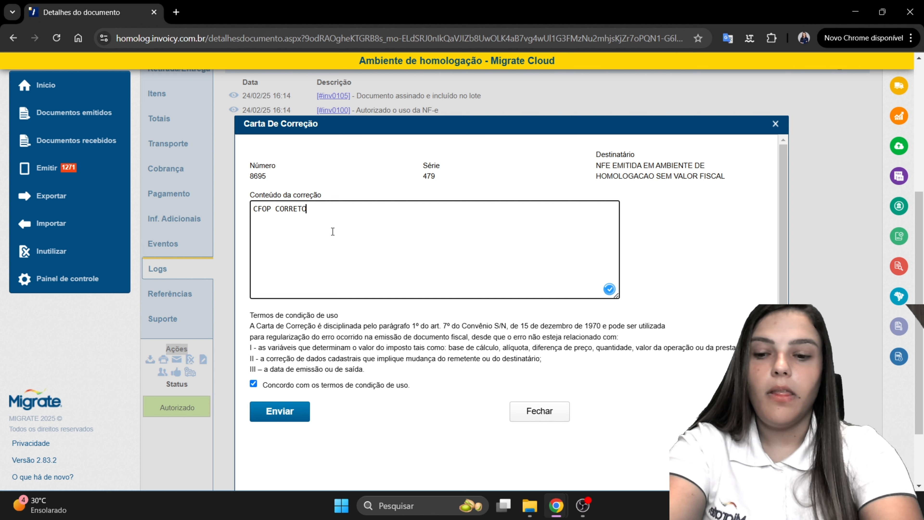
pyautogui.write(' 5202')
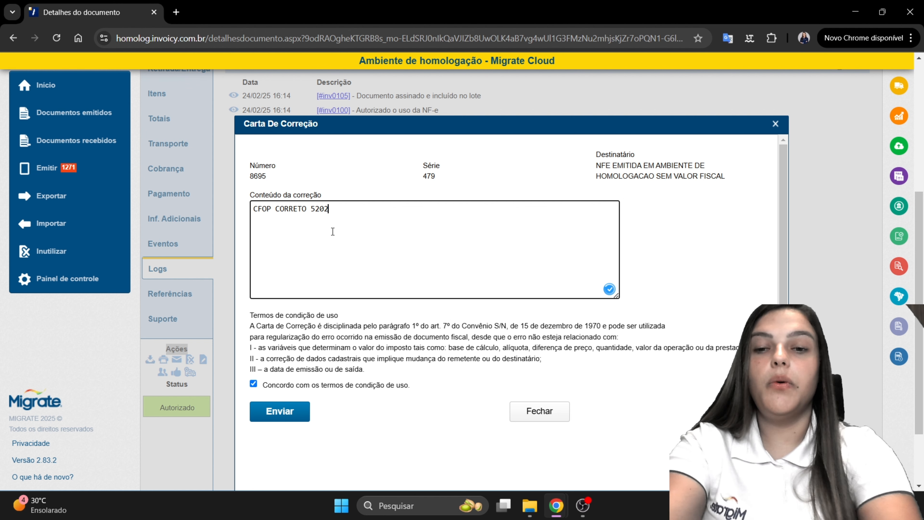
pyautogui.click(320, 385)
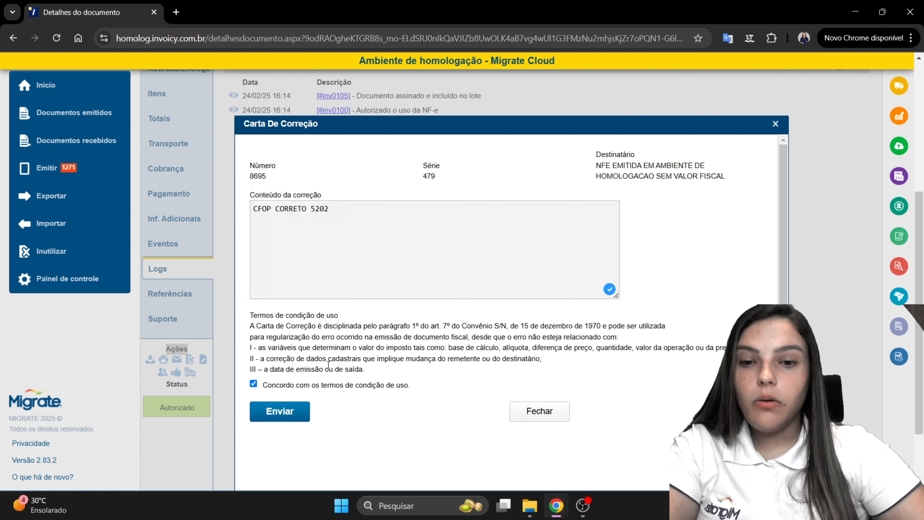
pyautogui.click(329, 207)
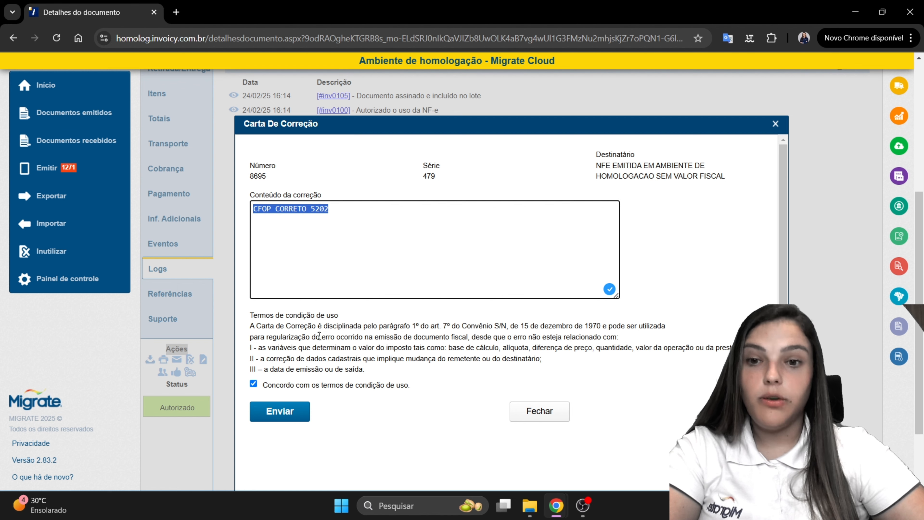
pyautogui.moveTo(320, 336); pyautogui.dragTo(398, 379)
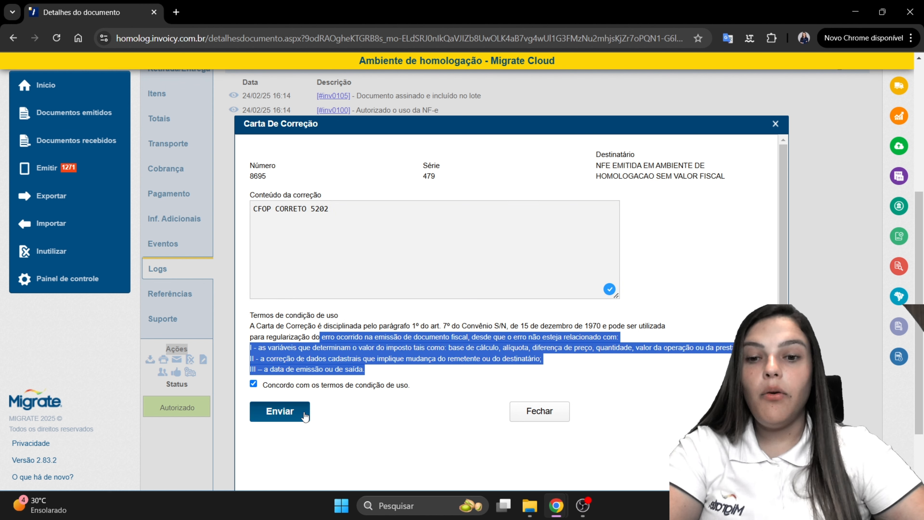
# Send the Carta de Correção, read the submission result, and return to the document details
pyautogui.click(279, 412)
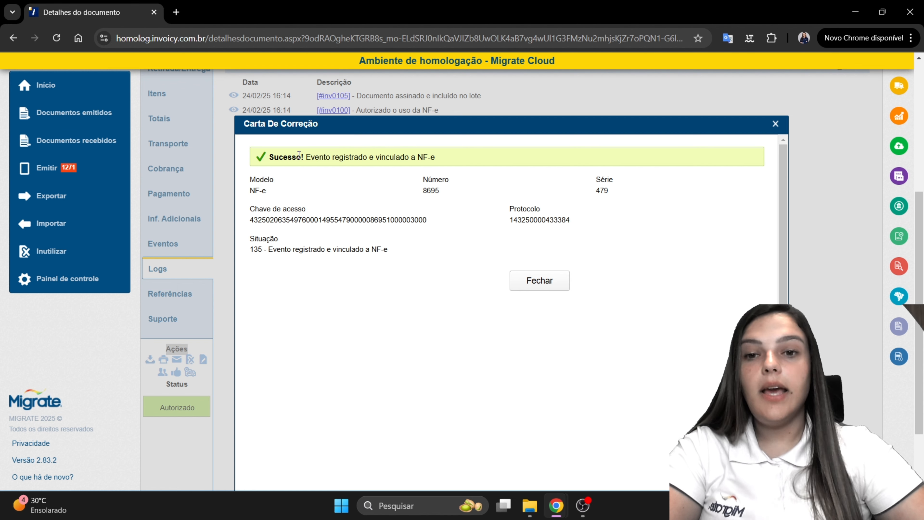
pyautogui.moveTo(287, 157); pyautogui.dragTo(464, 159)
pyautogui.click(544, 283)
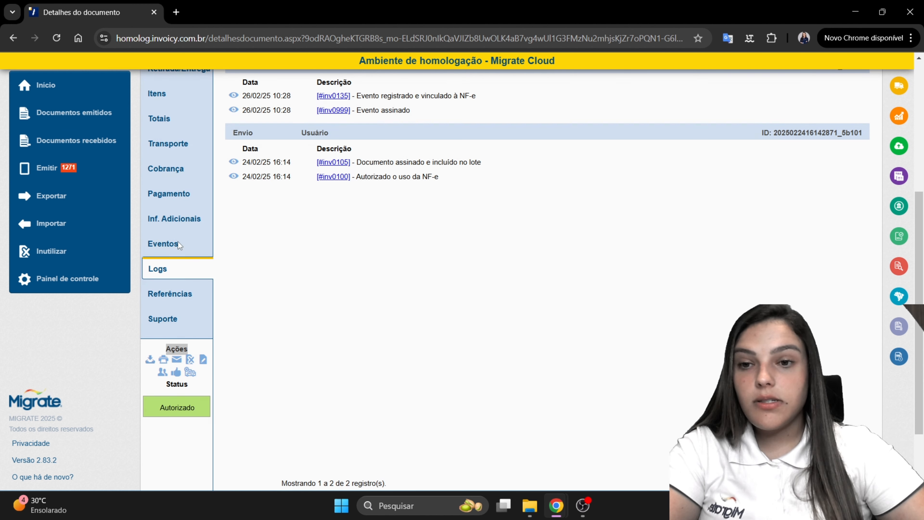
# Check the NF-e's registered events and look over the Cancelamento de Documento form, closing it without confirming the cancellation
pyautogui.click(178, 245)
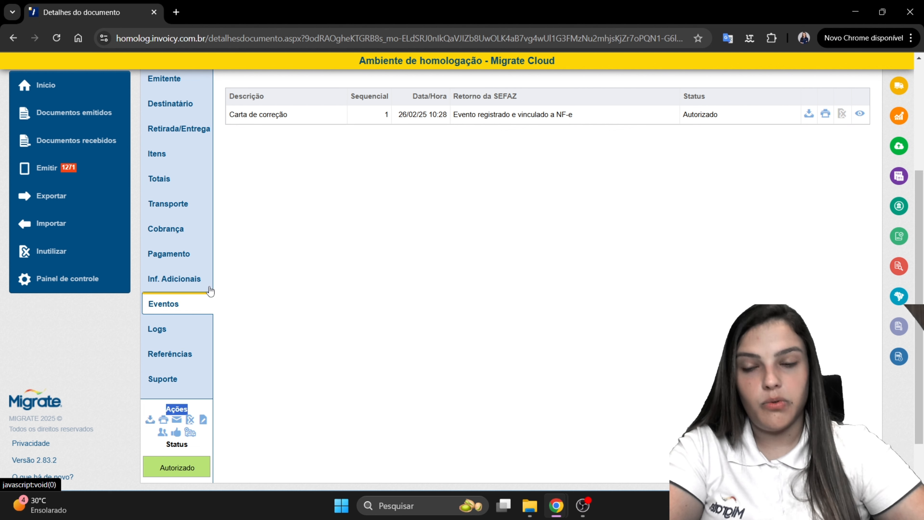
pyautogui.scroll(-2, 223, 277)
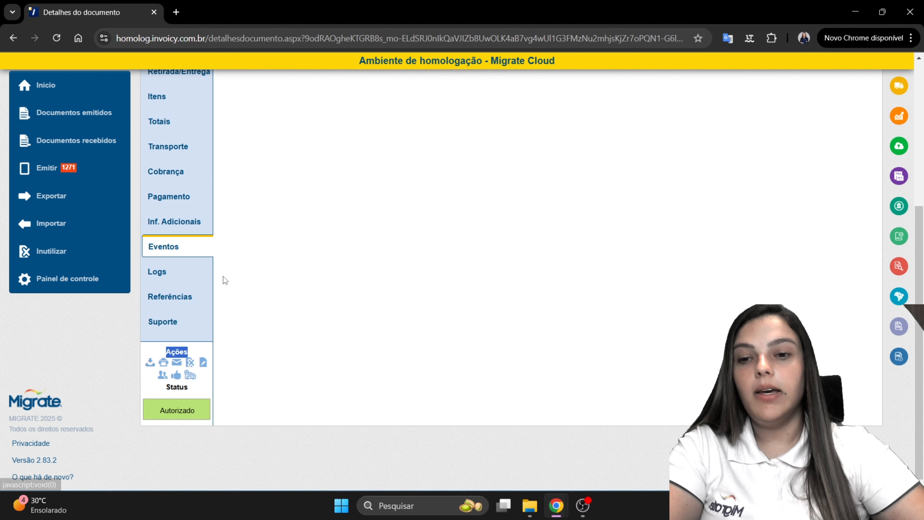
pyautogui.click(189, 360)
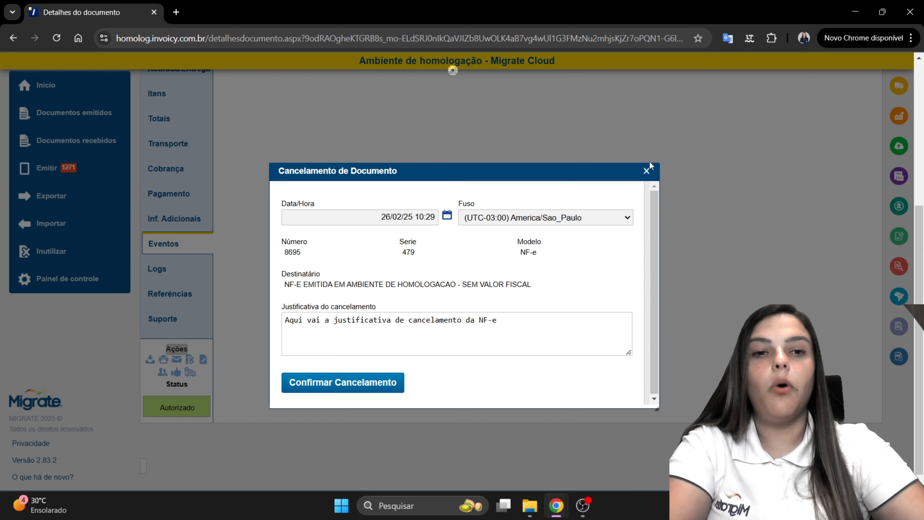
pyautogui.click(647, 171)
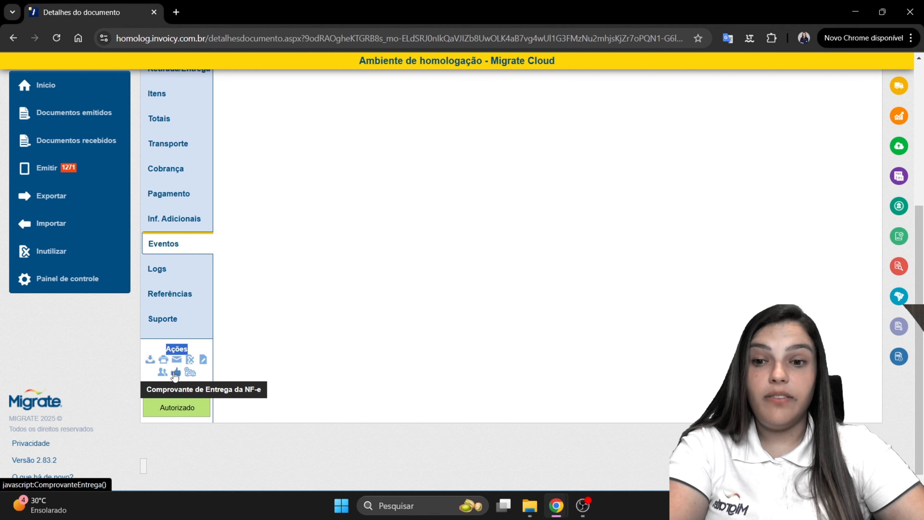
# Look over the Comprovante de Entrega form, including the delivery image field, and close it without sending
pyautogui.click(176, 373)
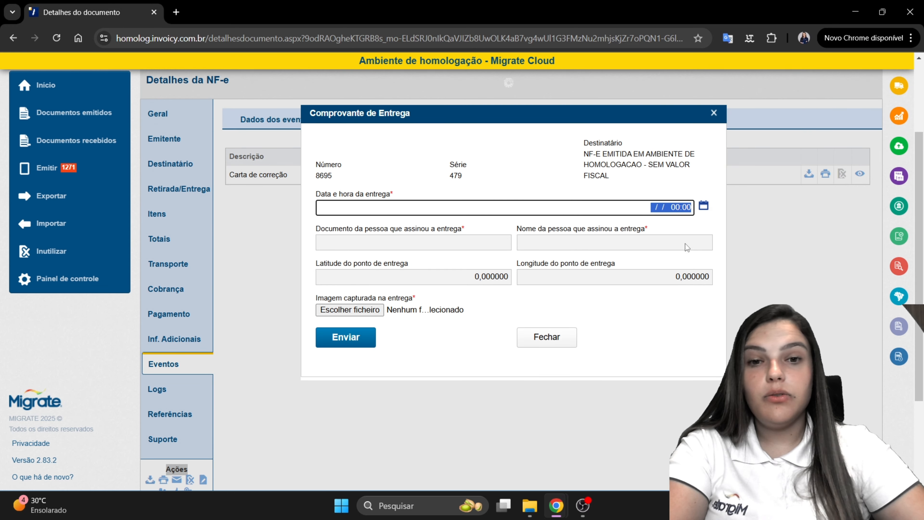
pyautogui.scroll(2, 619, 182)
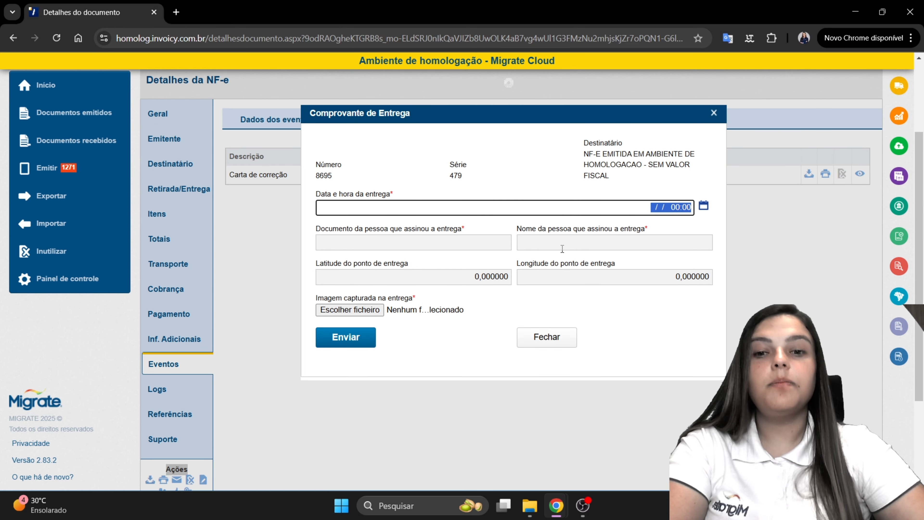
pyautogui.click(324, 298)
pyautogui.moveTo(324, 298); pyautogui.dragTo(403, 297)
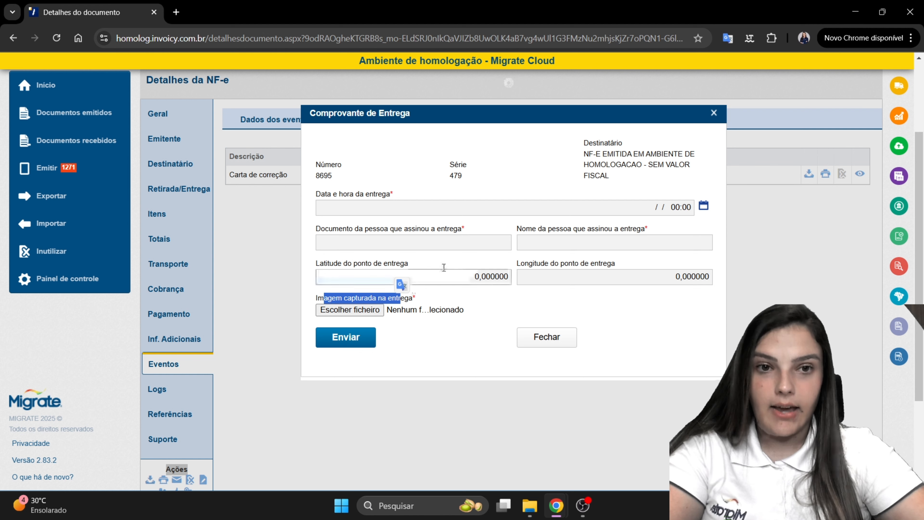
pyautogui.click(715, 110)
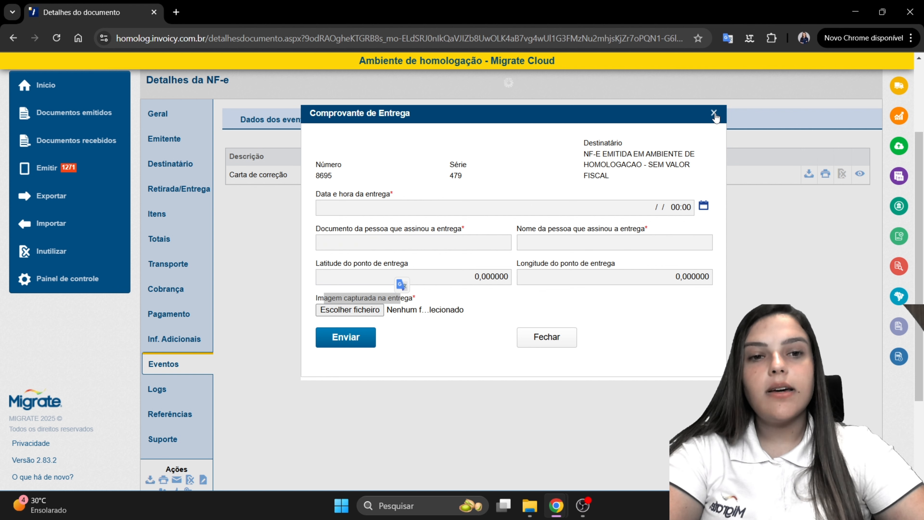
# Look over the Evento de Insucesso na Entrega form for the authorized NF-e and close it without sending
pyautogui.scroll(-3, 491, 268)
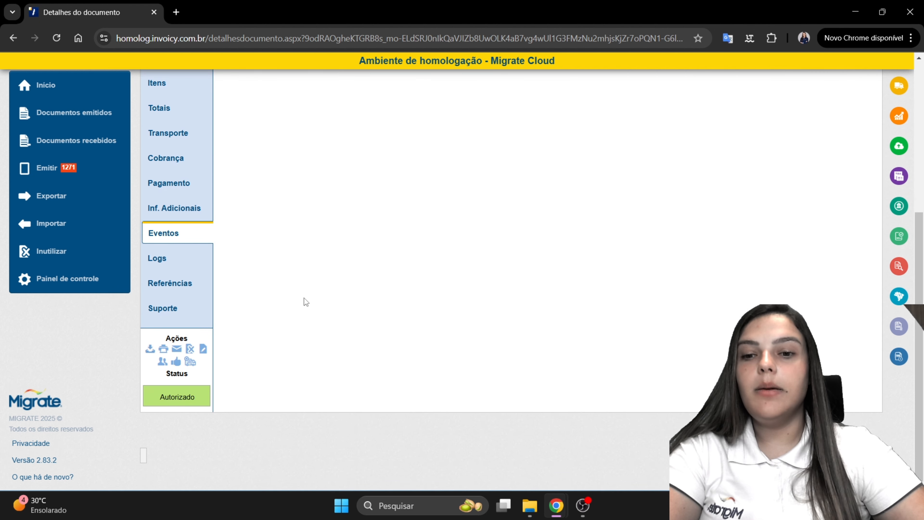
pyautogui.click(190, 362)
pyautogui.scroll(4, 435, 361)
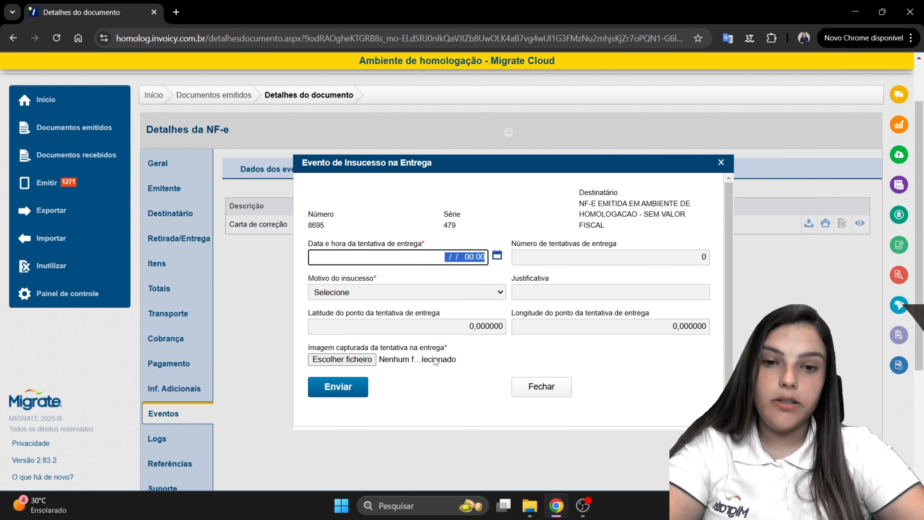
pyautogui.click(721, 163)
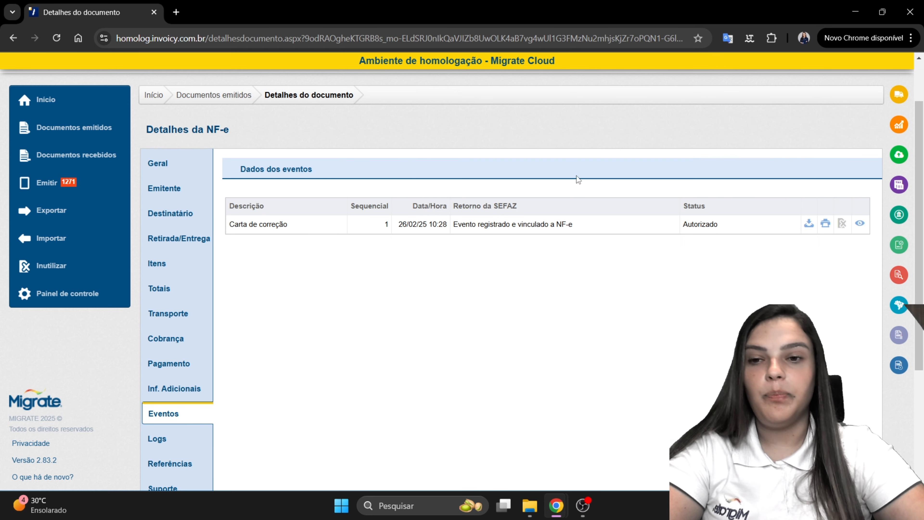
# Return to Documentos emitidos and open the rejected NF-e number 5027, série 8, for correction
pyautogui.click(91, 133)
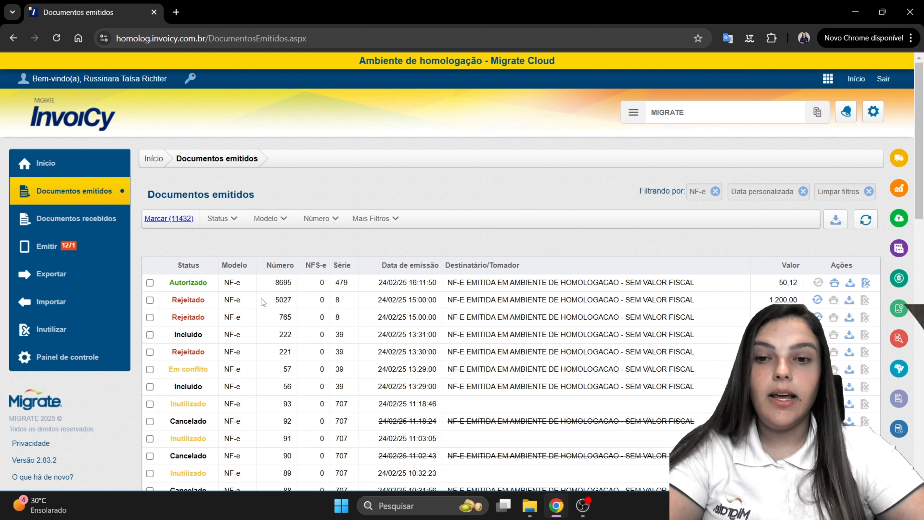
pyautogui.moveTo(263, 302); pyautogui.dragTo(708, 295)
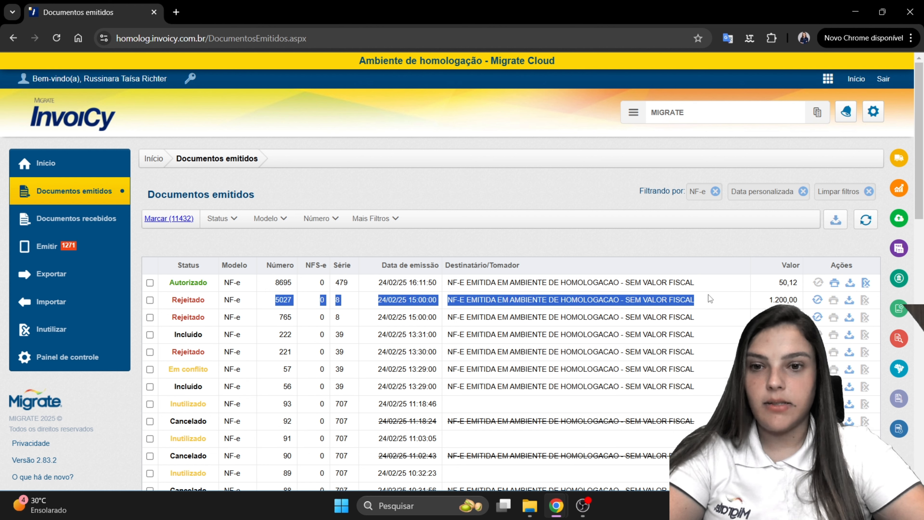
pyautogui.click(818, 300)
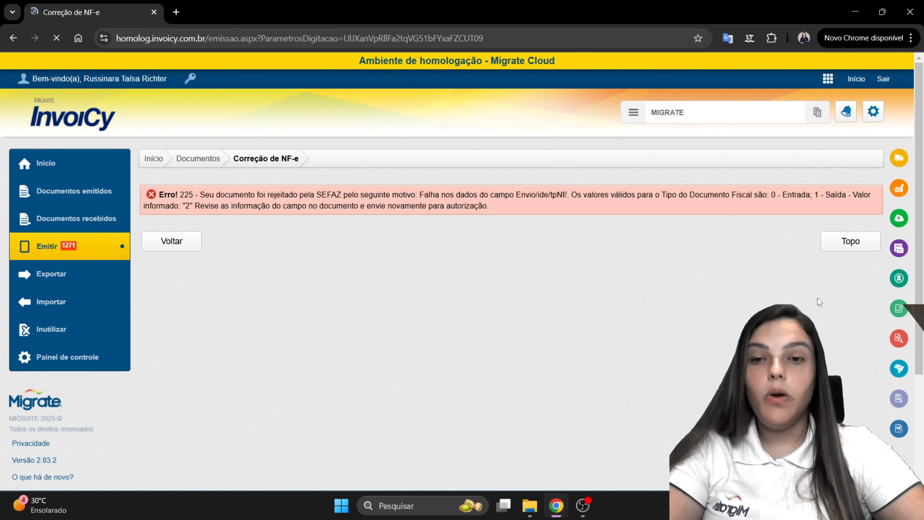
# Read the SEFAZ rejection reason and review the correction form's sections down to the Corrigir NF-e option
pyautogui.scroll(-3, 501, 295)
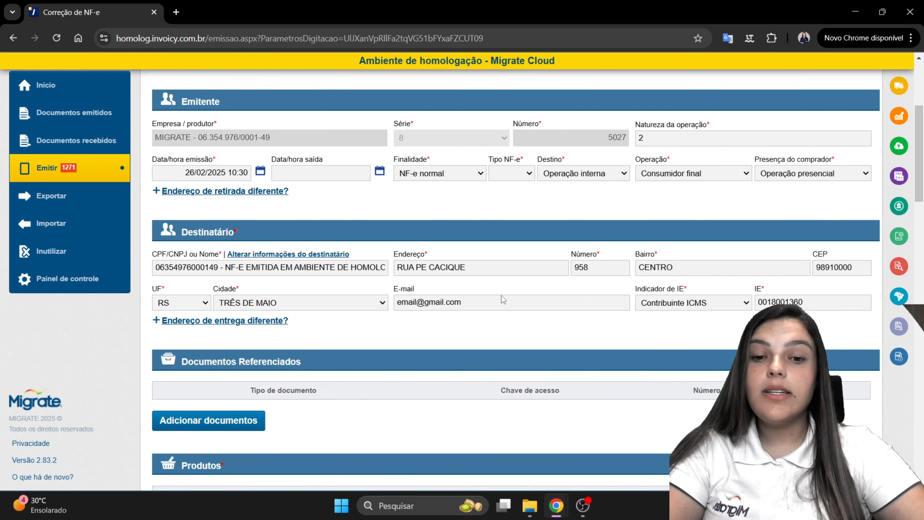
pyautogui.scroll(-15, 502, 296)
pyautogui.scroll(13, 503, 301)
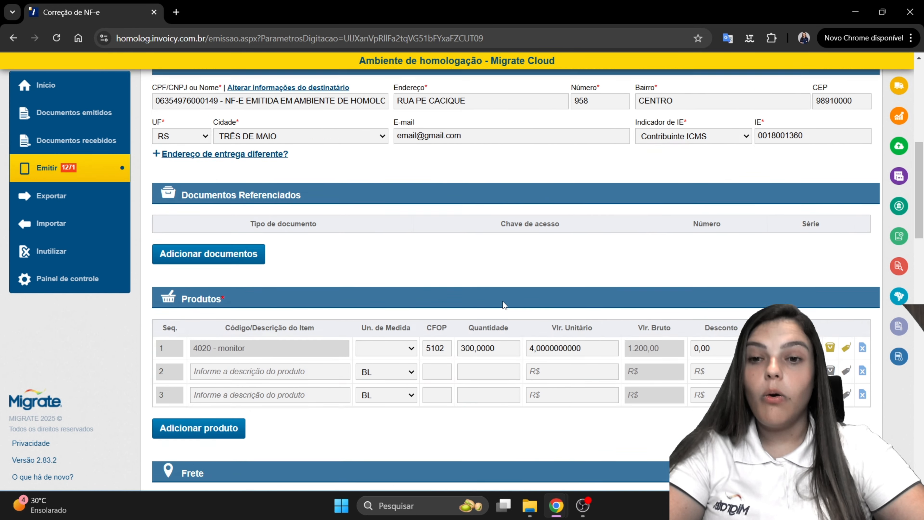
pyautogui.scroll(10, 503, 301)
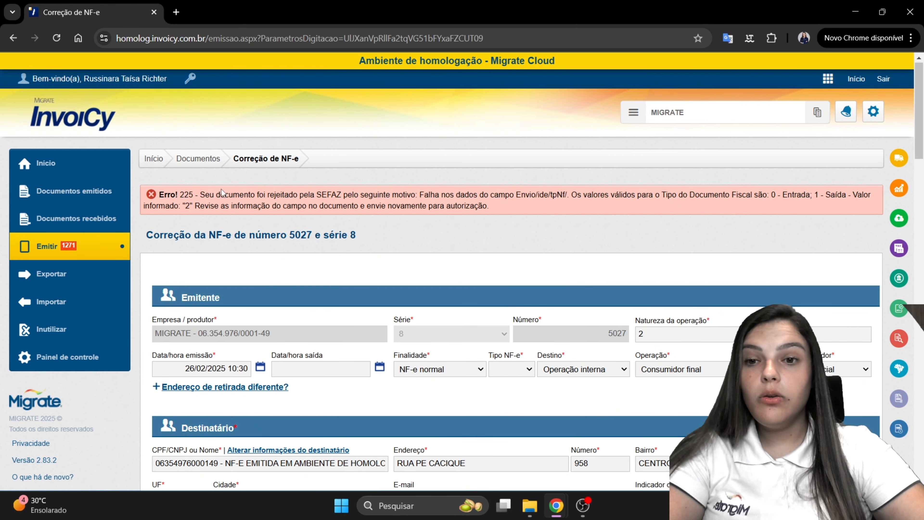
pyautogui.moveTo(222, 192); pyautogui.dragTo(825, 211)
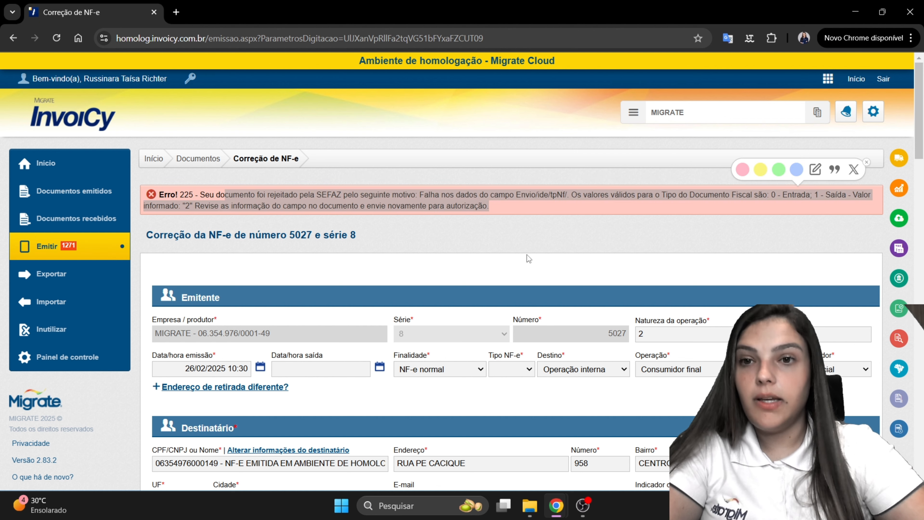
pyautogui.scroll(-20, 528, 255)
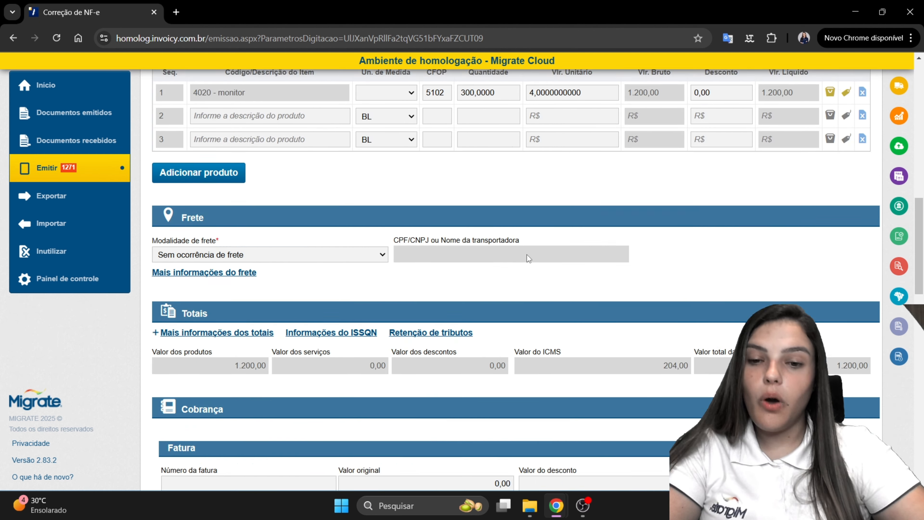
pyautogui.scroll(-8, 528, 254)
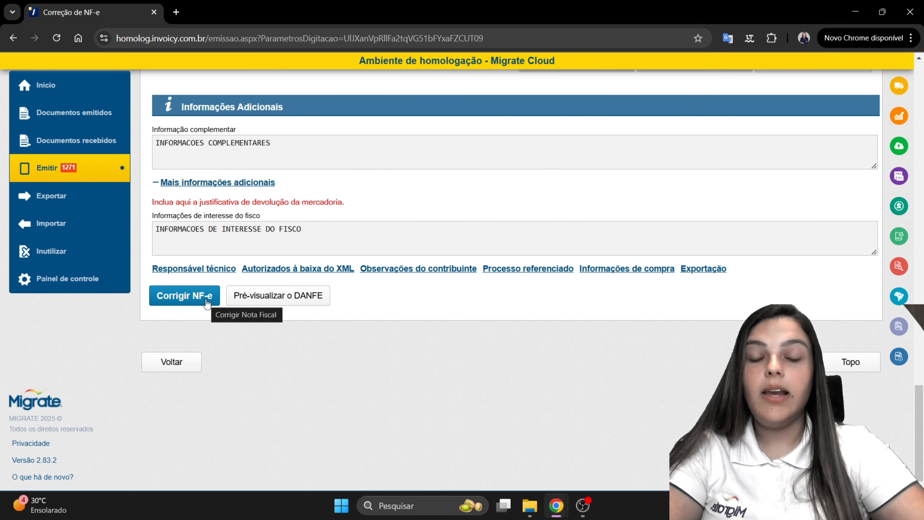
pyautogui.click(227, 305)
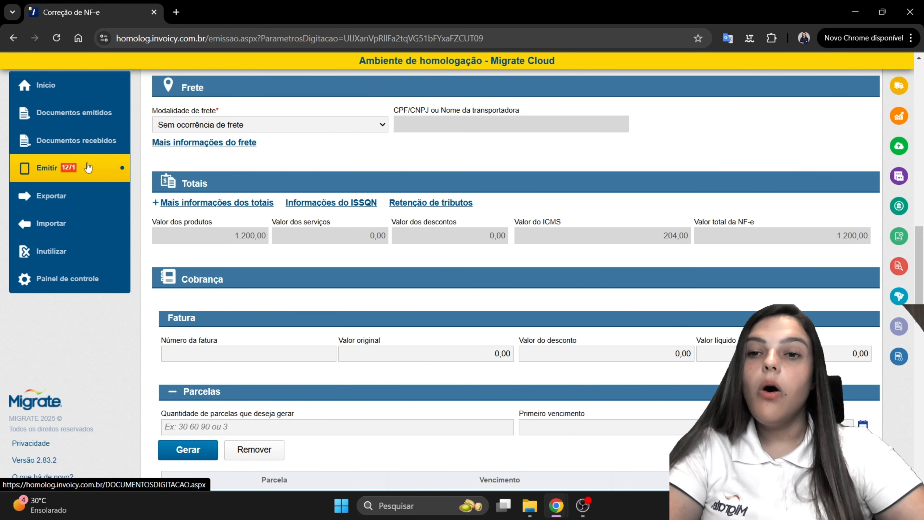
# Leave the correction form via Documentos emitidos and check the Emitir options in Documentos em digitação
pyautogui.click(116, 141)
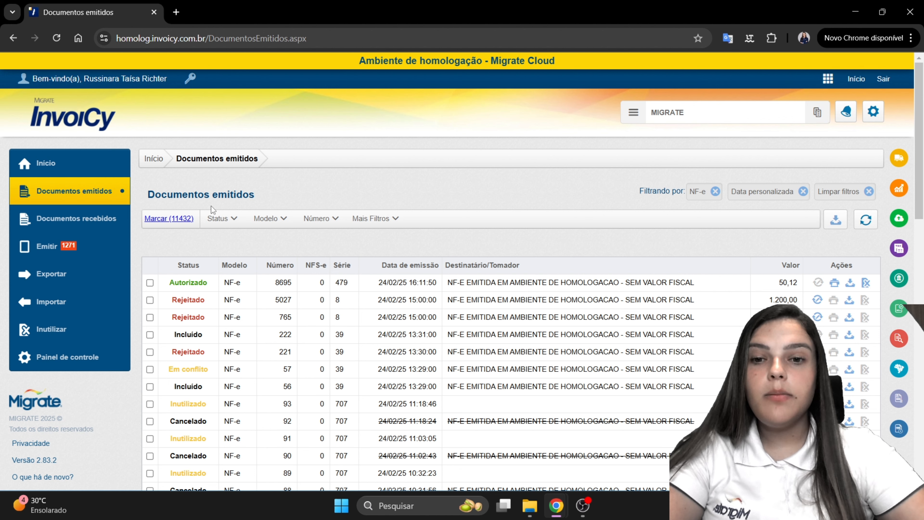
pyautogui.click(77, 256)
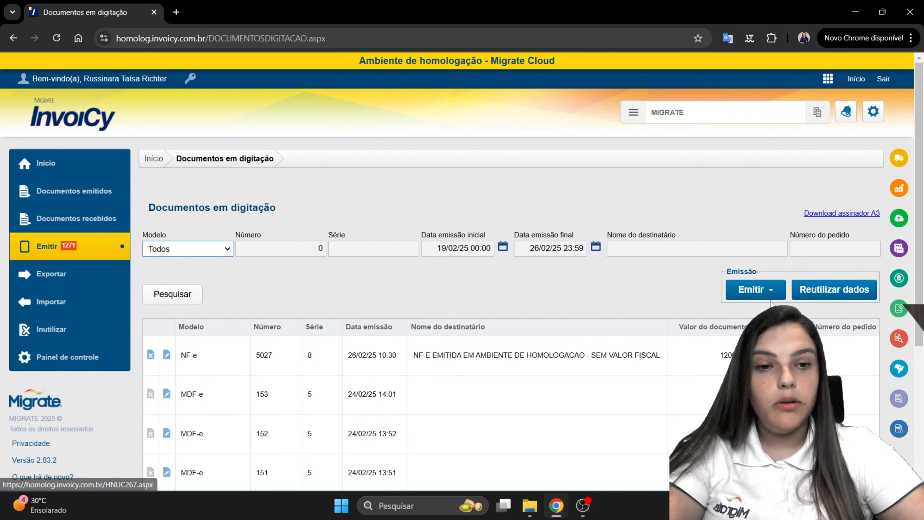
pyautogui.click(766, 293)
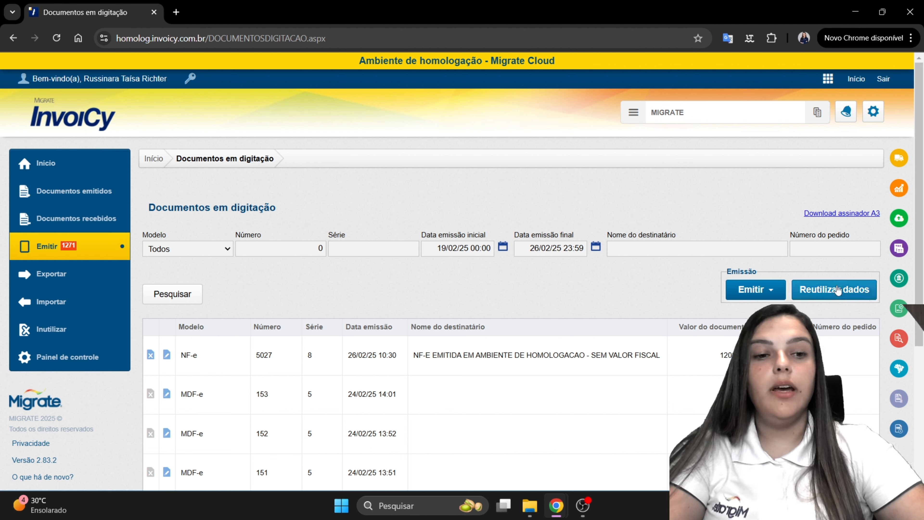
# Look through the filters and documents available in Reutilizar documentos, close it without reusing one, and look over the documents em digitação
pyautogui.click(822, 289)
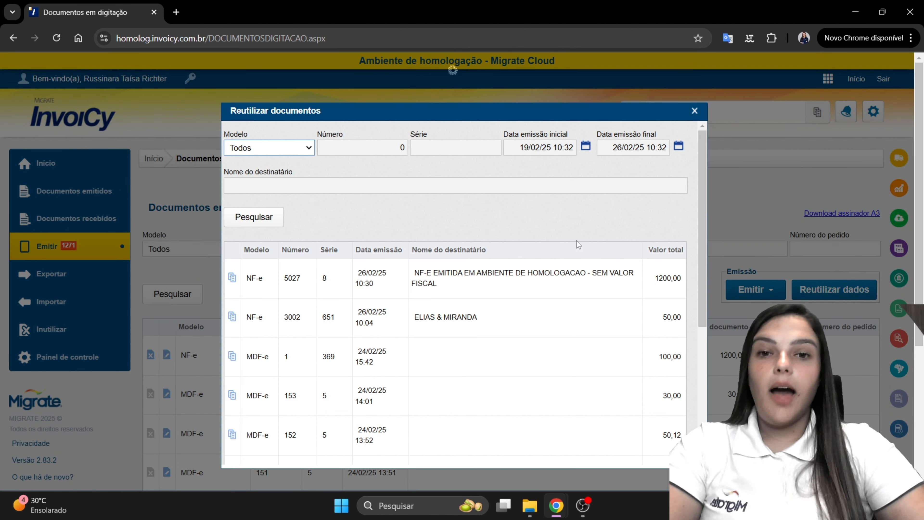
pyautogui.click(405, 149)
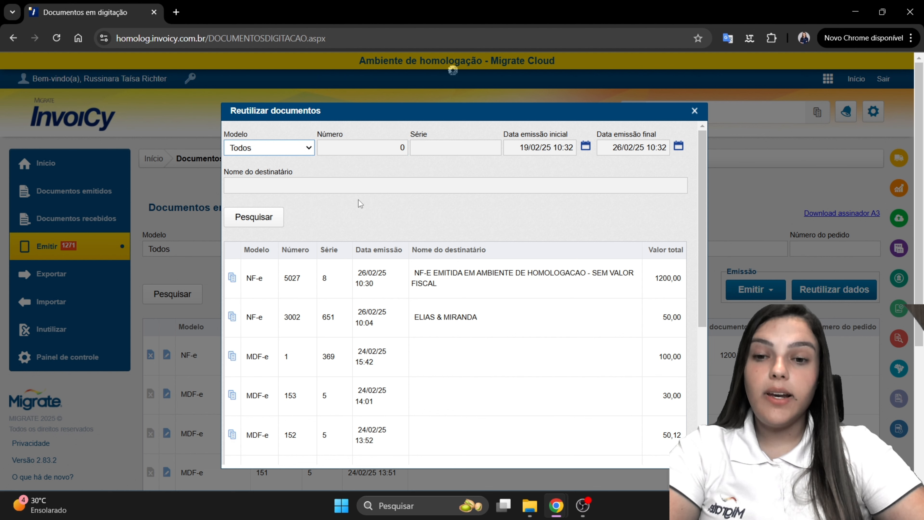
pyautogui.scroll(-5, 360, 204)
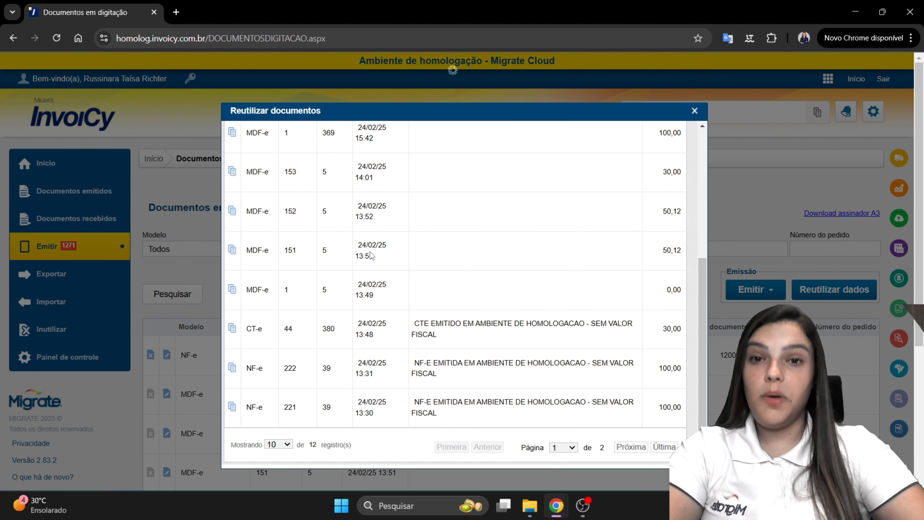
pyautogui.scroll(5, 371, 256)
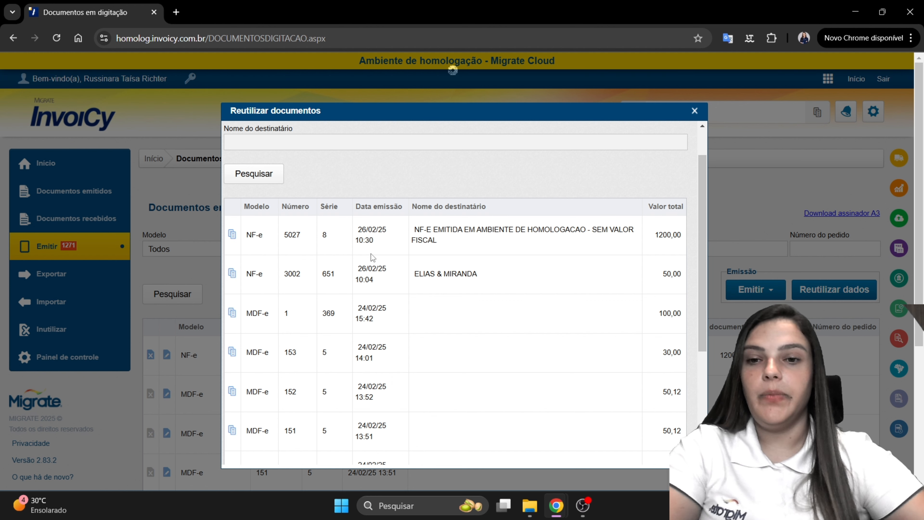
pyautogui.click(405, 295)
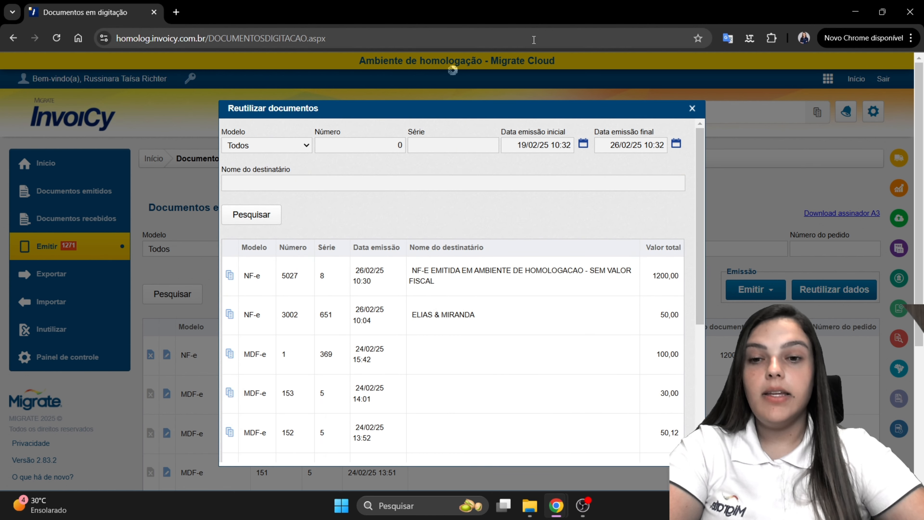
pyautogui.click(693, 111)
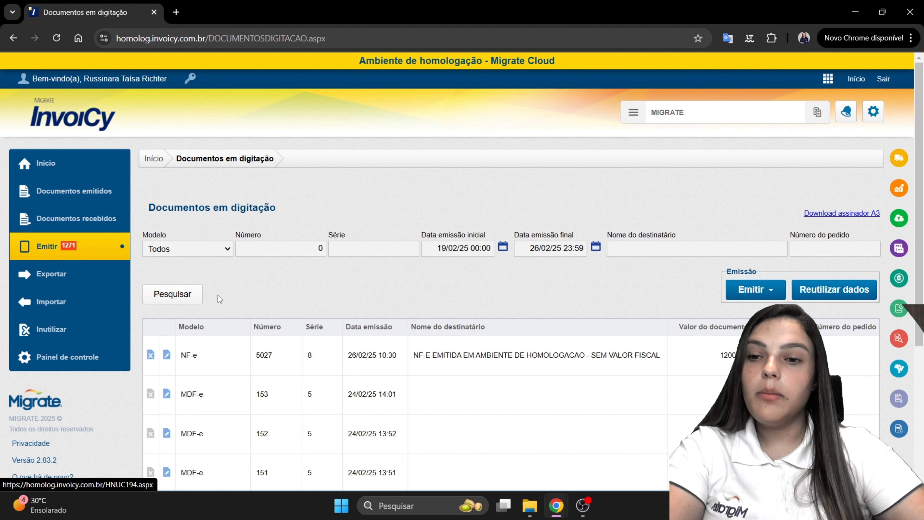
pyautogui.scroll(-3, 266, 309)
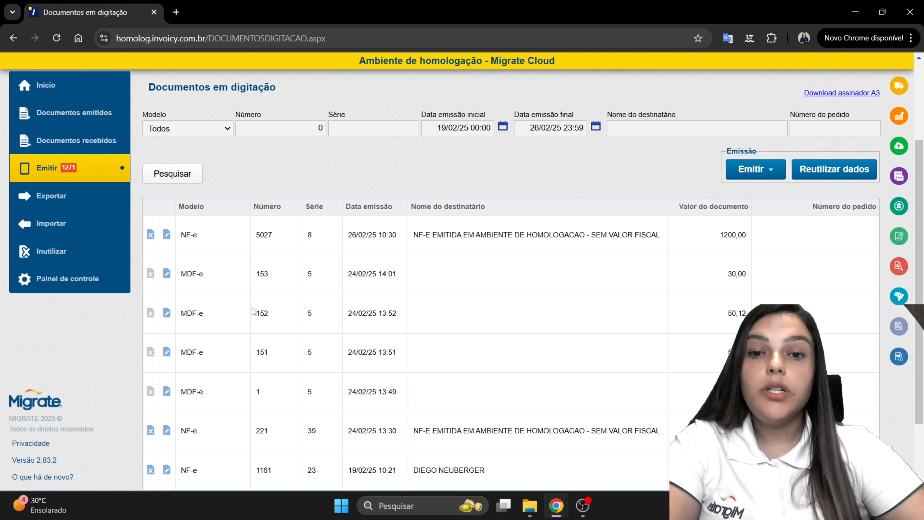